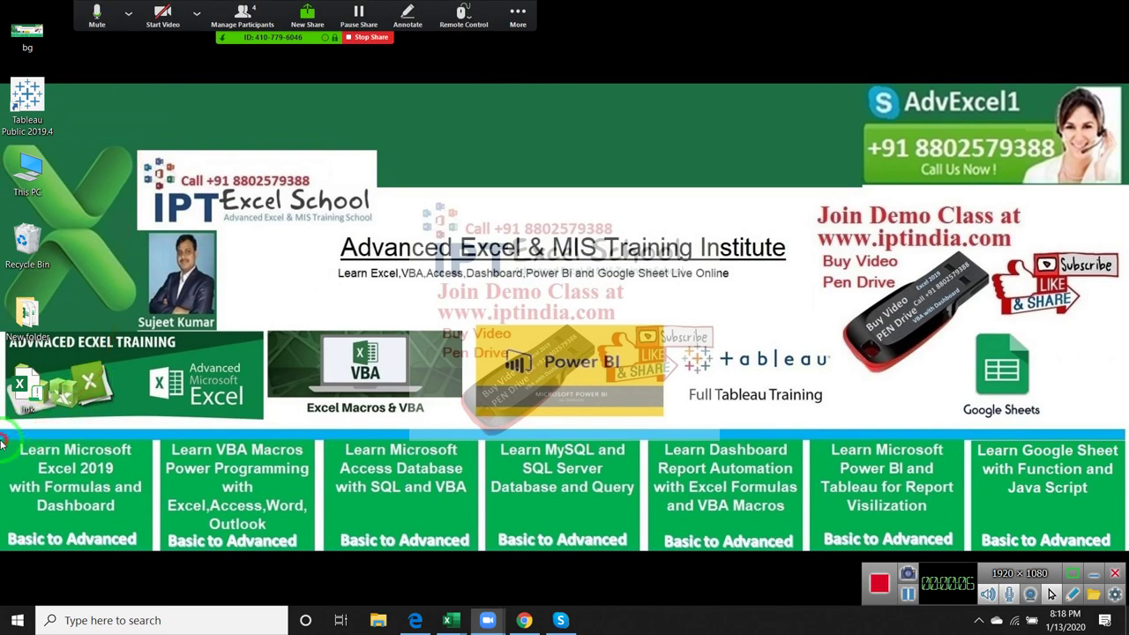
Step: Create a new blank Book8 workbook, close it, and maximise Book7
{"action": "mouse_move", "coordinate": [2, 443]}
{"action": "left_mouse_down"}
{"action": "mouse_move", "coordinate": [142, 540]}
{"action": "mouse_move", "coordinate": [144, 559]}
{"action": "mouse_move", "coordinate": [144, 540]}
{"action": "left_mouse_up"}
{"action": "mouse_move", "coordinate": [450, 620]}
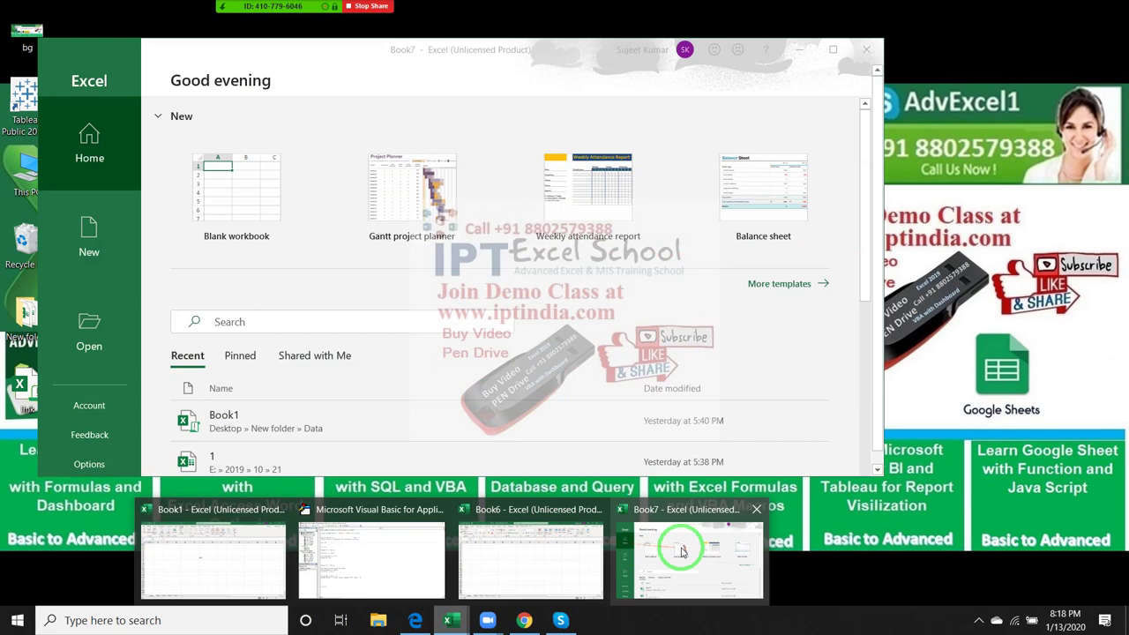
{"action": "left_click", "coordinate": [666, 558]}
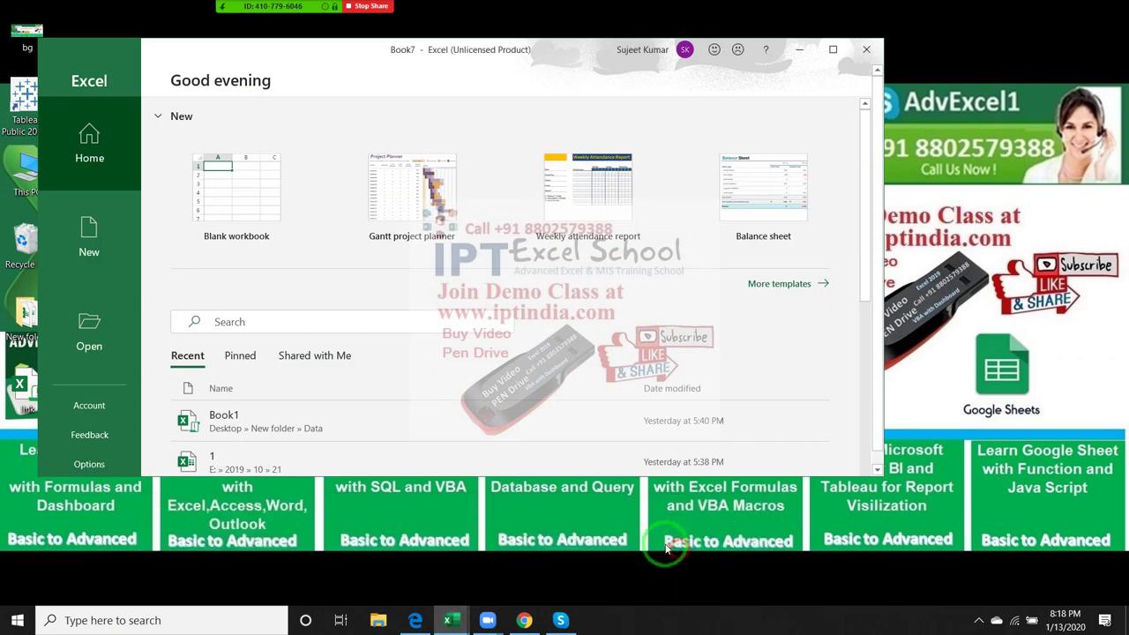
{"action": "left_click", "coordinate": [245, 195]}
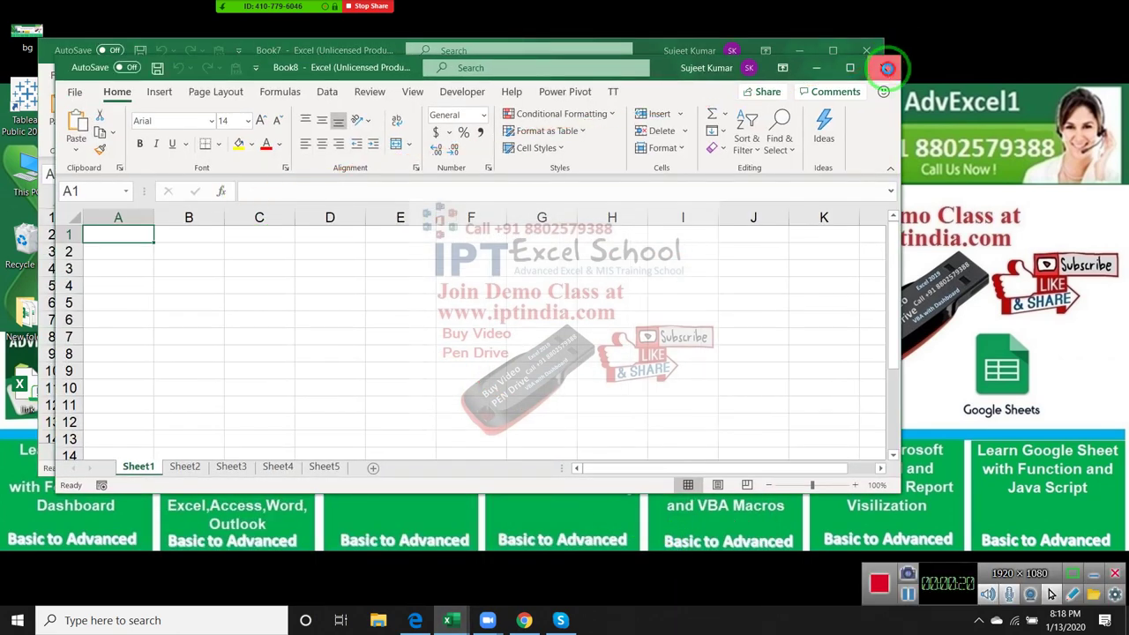
{"action": "left_click", "coordinate": [884, 68]}
{"action": "left_click", "coordinate": [832, 51]}
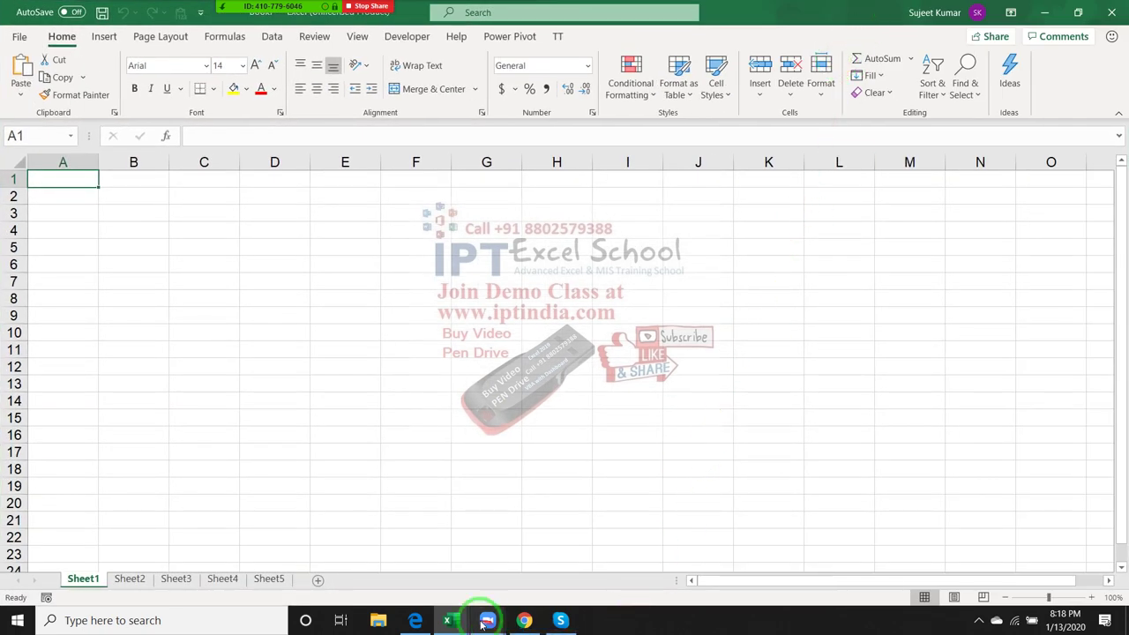
Step: Close Book1 without saving, dismissing the compile error message
{"action": "left_click", "coordinate": [448, 617]}
{"action": "left_click", "coordinate": [255, 556]}
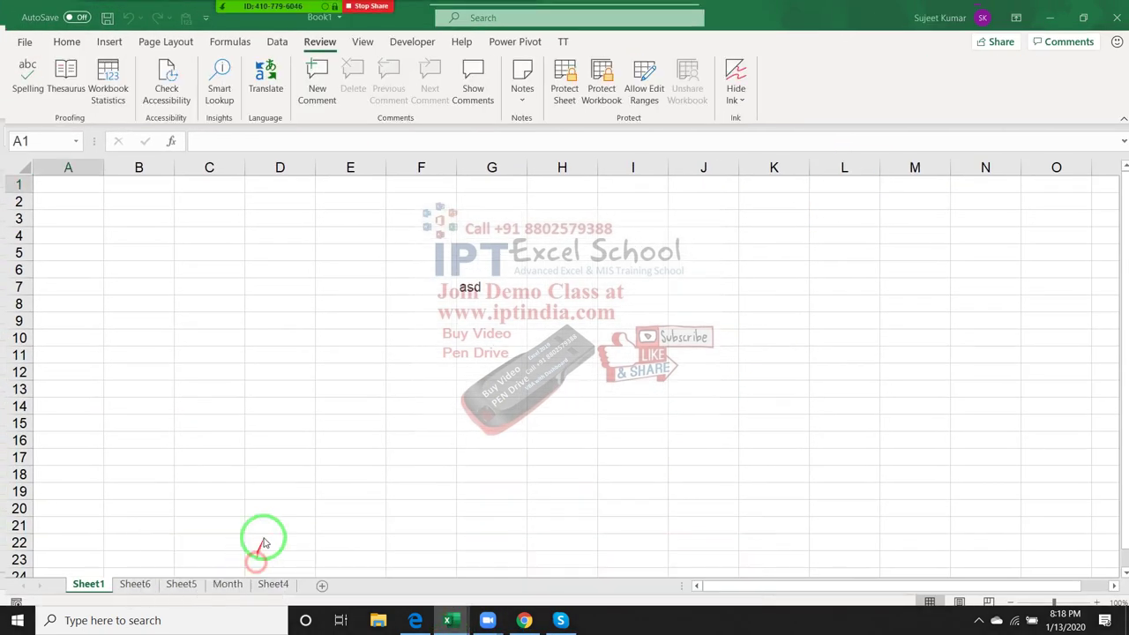
{"action": "left_click", "coordinate": [1110, 7]}
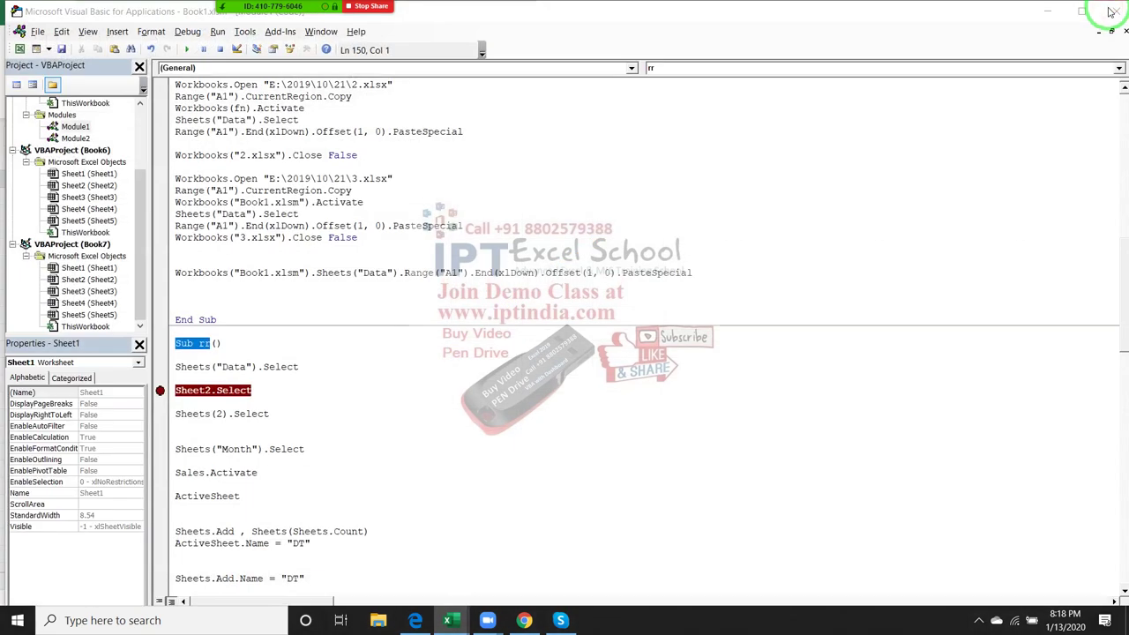
{"action": "key", "text": "Return"}
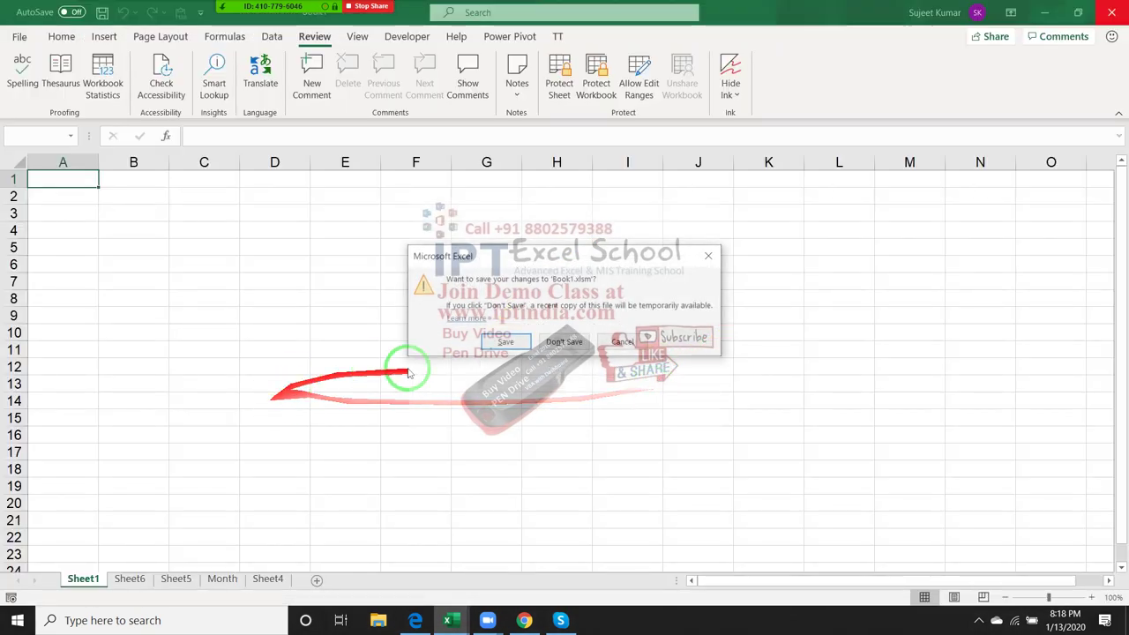
{"action": "left_click", "coordinate": [557, 341]}
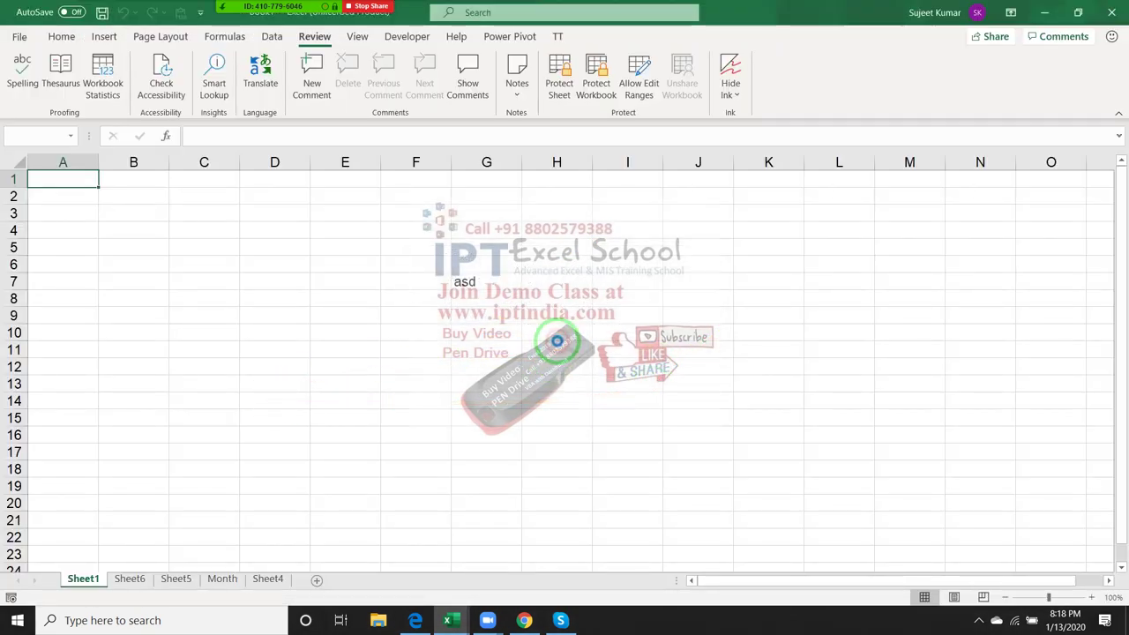
Step: Close the VBA editor and the Book7 workbook, returning to Book6
{"action": "left_click", "coordinate": [1048, 14]}
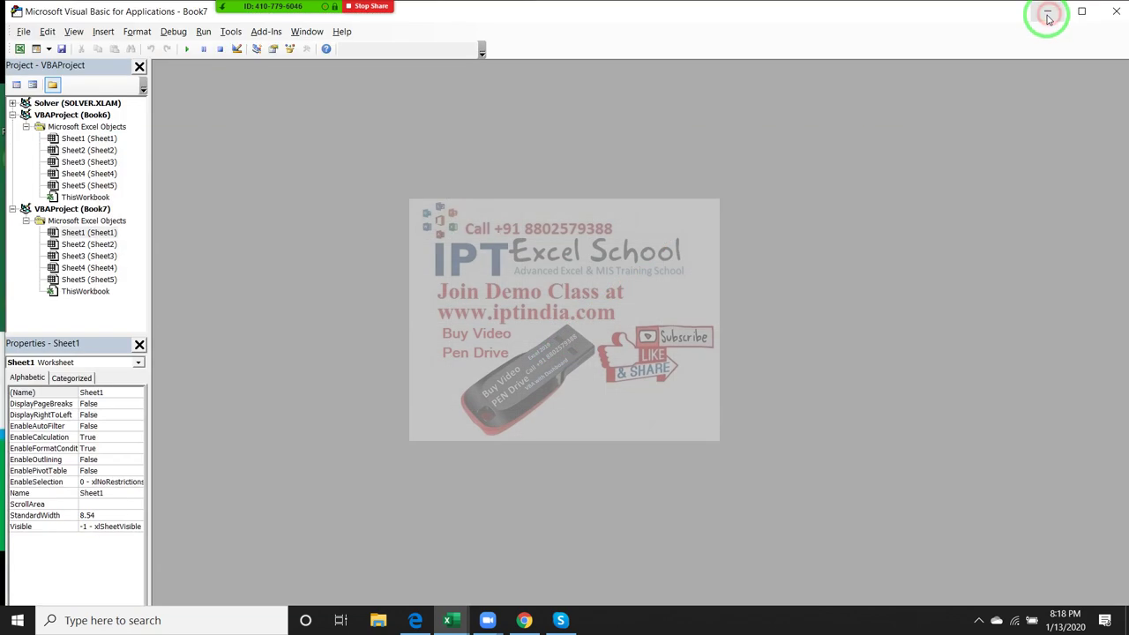
{"action": "left_click", "coordinate": [1114, 11]}
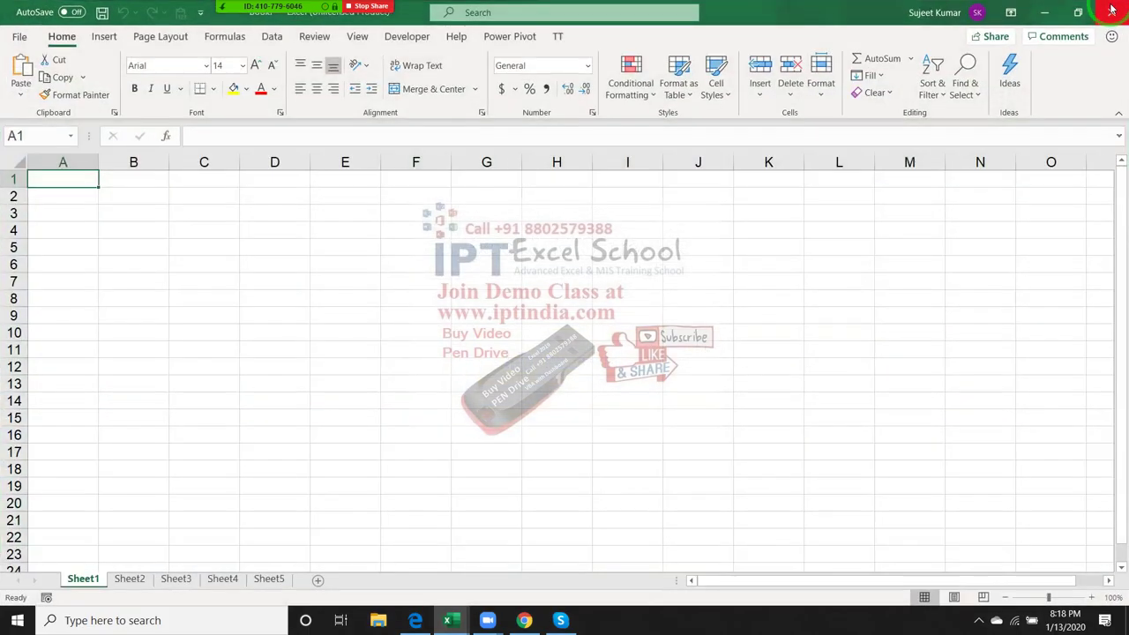
{"action": "left_click", "coordinate": [453, 620]}
{"action": "left_click", "coordinate": [500, 560]}
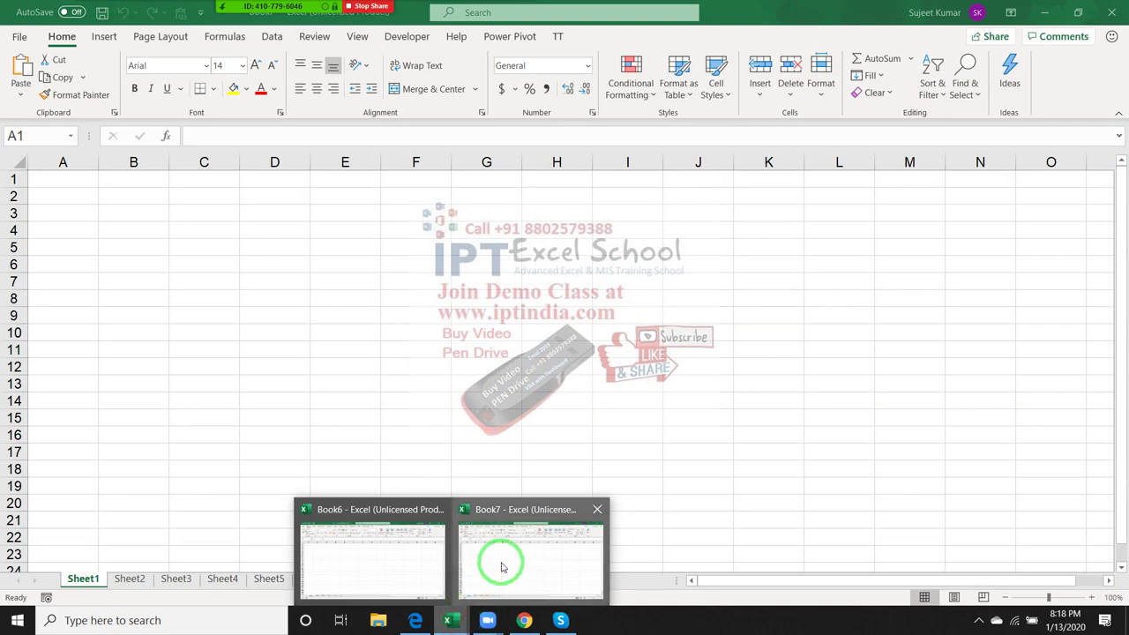
{"action": "left_click", "coordinate": [1111, 12]}
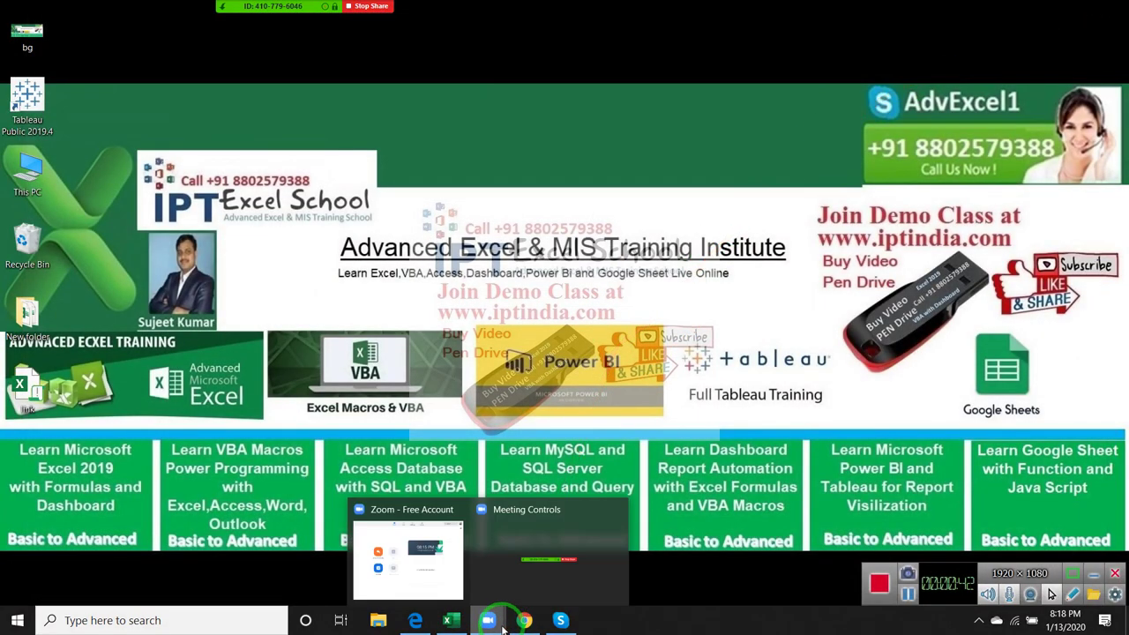
{"action": "left_click", "coordinate": [454, 620]}
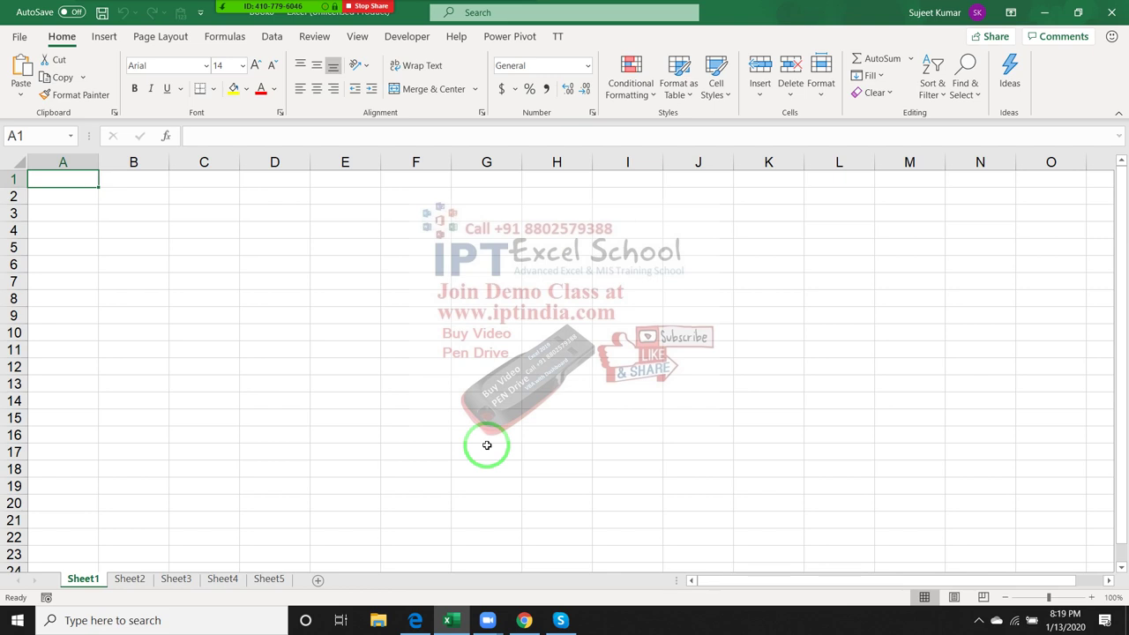
Step: Type 'Data Entry' into cell B2 and reselect B2
{"action": "key", "text": "Right"}
{"action": "key", "text": "Down"}
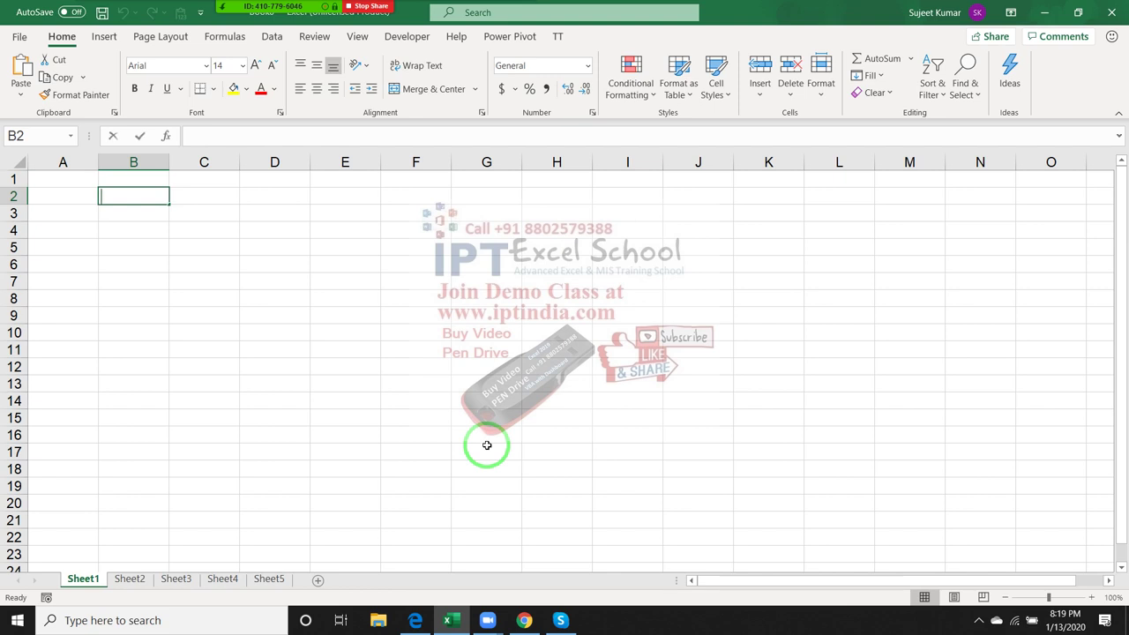
{"action": "type", "text": "Data "}
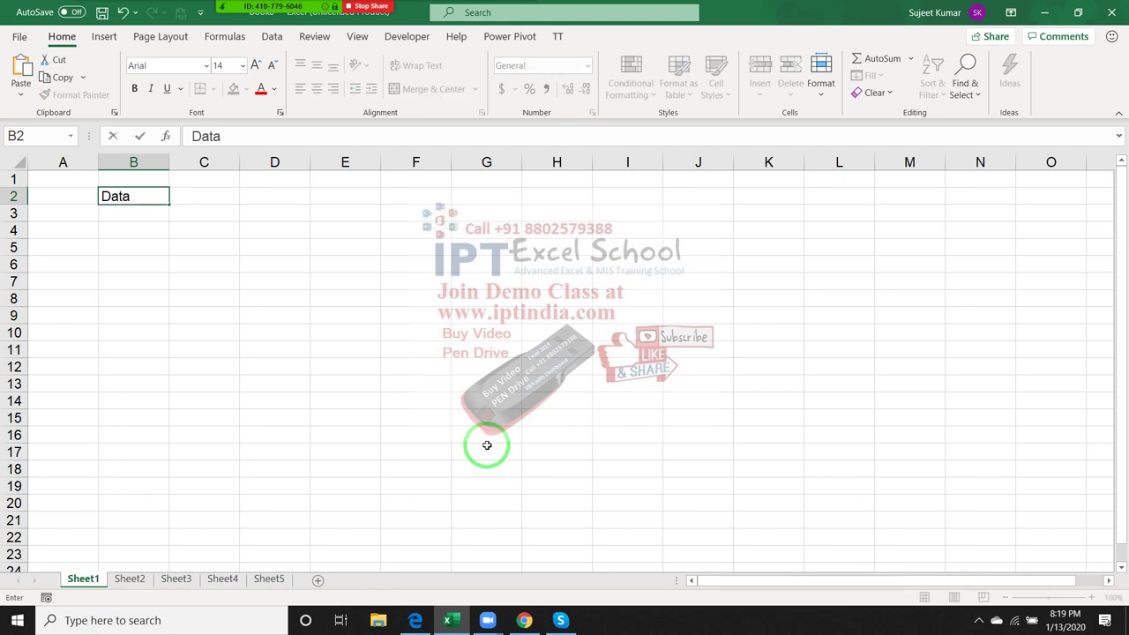
{"action": "type", "text": "E"}
{"action": "type", "text": "ntry"}
{"action": "key", "text": "Return"}
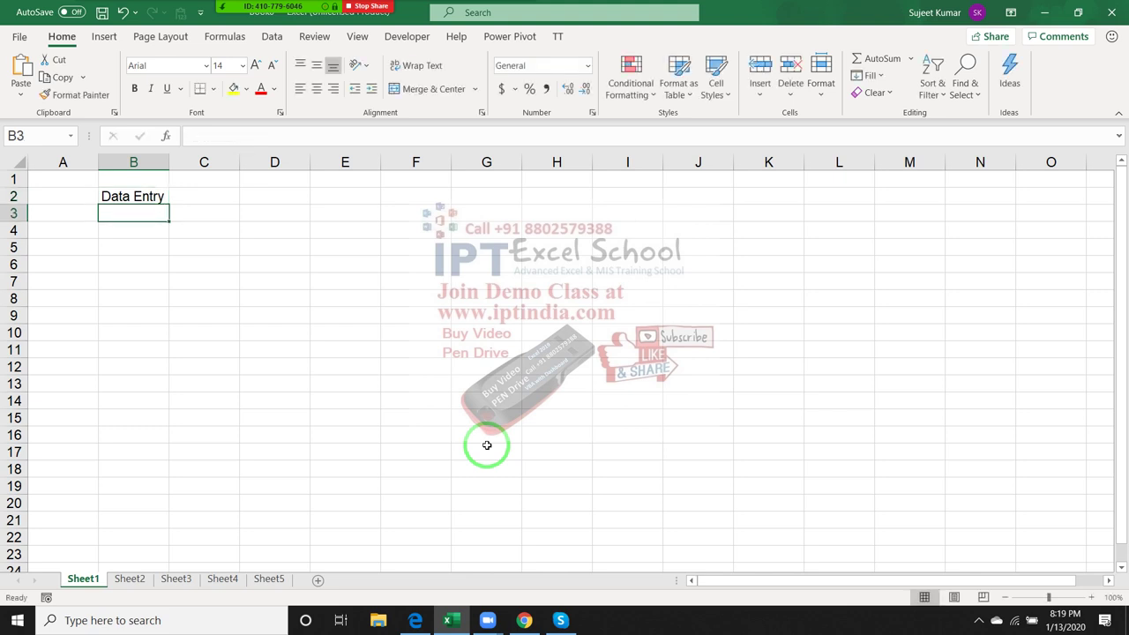
{"action": "key", "text": "Up"}
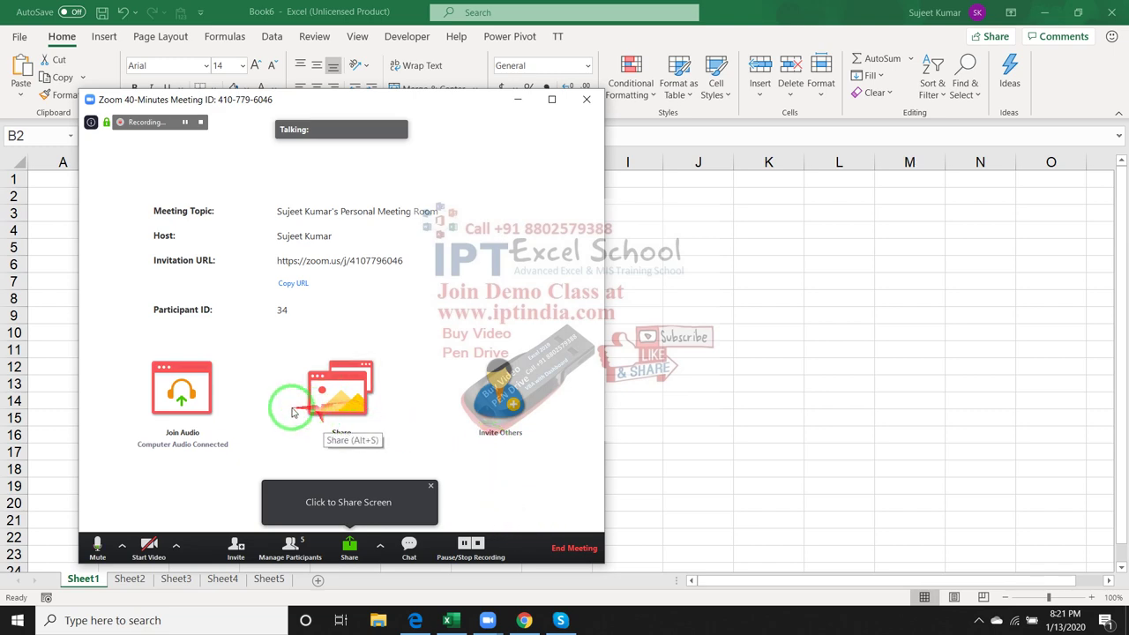
Step: Share the screen in Zoom so the Excel workbook is visible
{"action": "left_click", "coordinate": [328, 397]}
{"action": "left_click", "coordinate": [754, 473]}
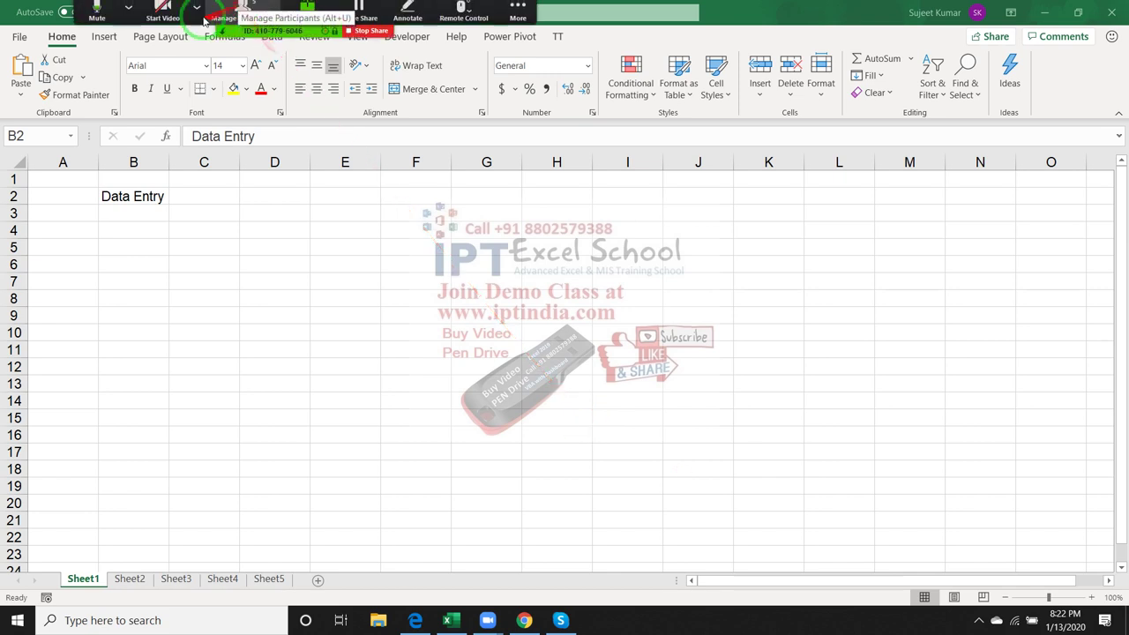
Step: Open 2.Customer Sales Dashbord from the File > Open recent workbooks list
{"action": "left_click", "coordinate": [19, 40]}
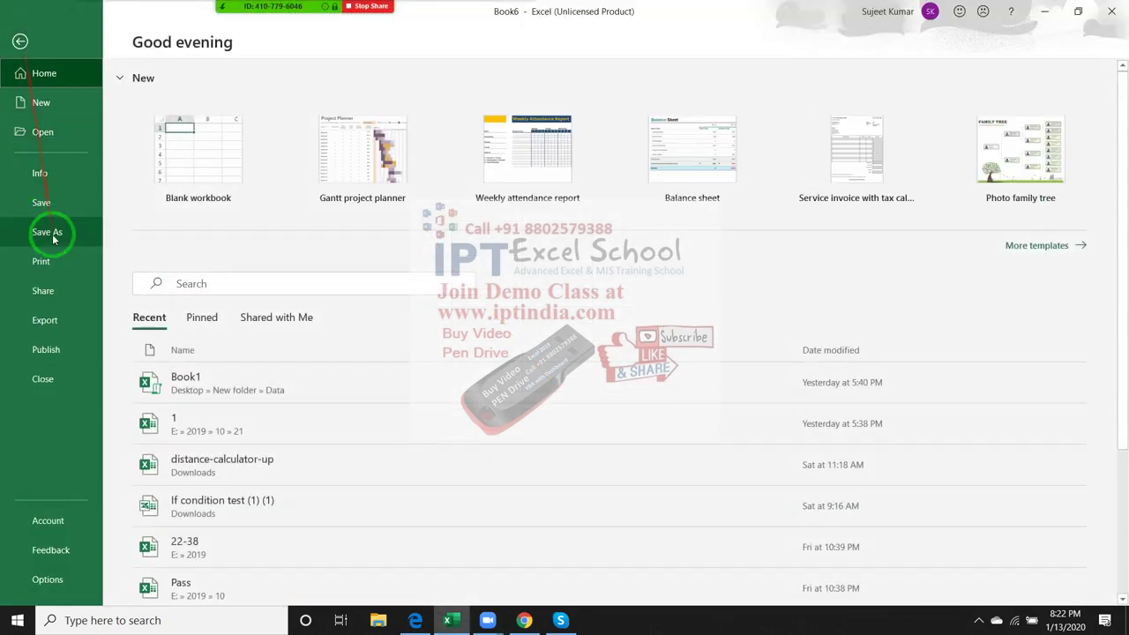
{"action": "left_click", "coordinate": [60, 137]}
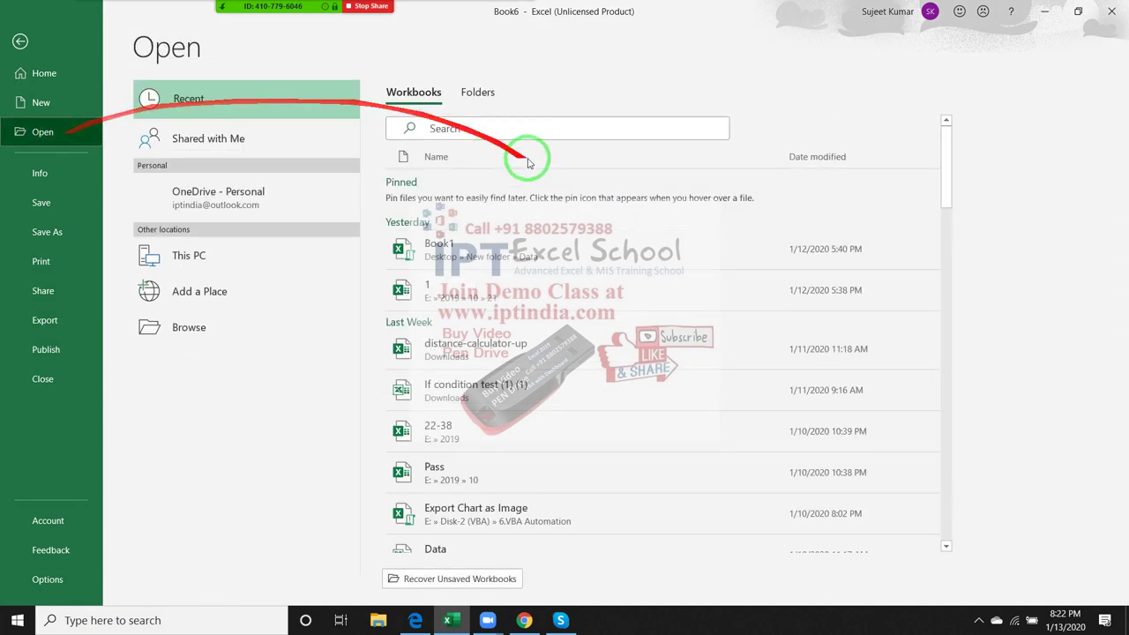
{"action": "scroll", "coordinate": [583, 411], "scroll_direction": "down", "scroll_amount": 3}
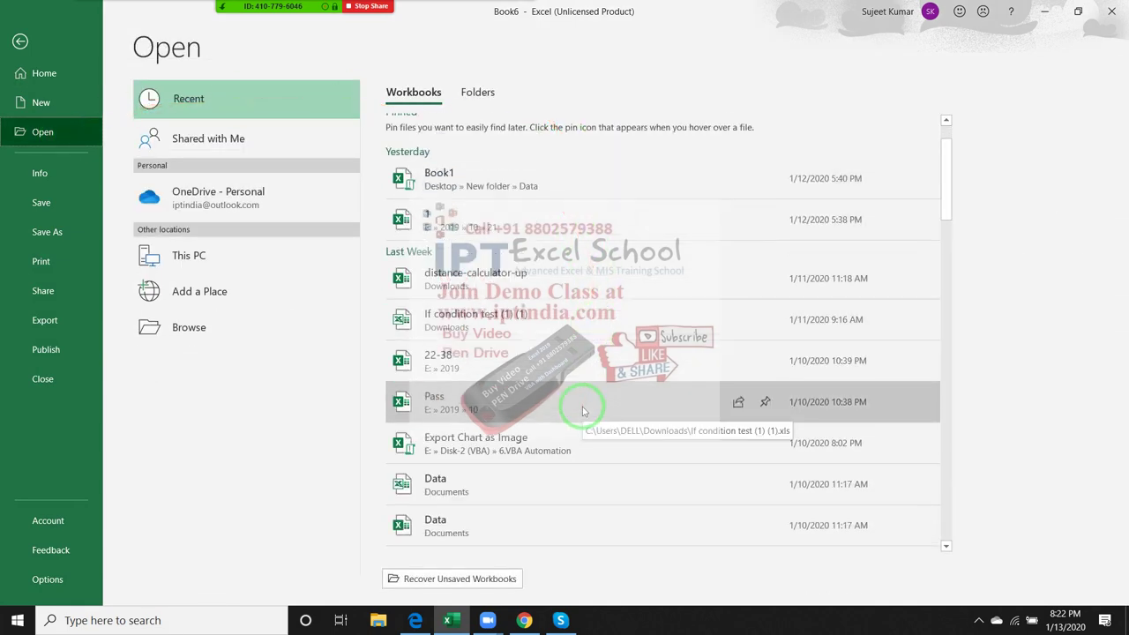
{"action": "scroll", "coordinate": [580, 397], "scroll_direction": "down", "scroll_amount": 1}
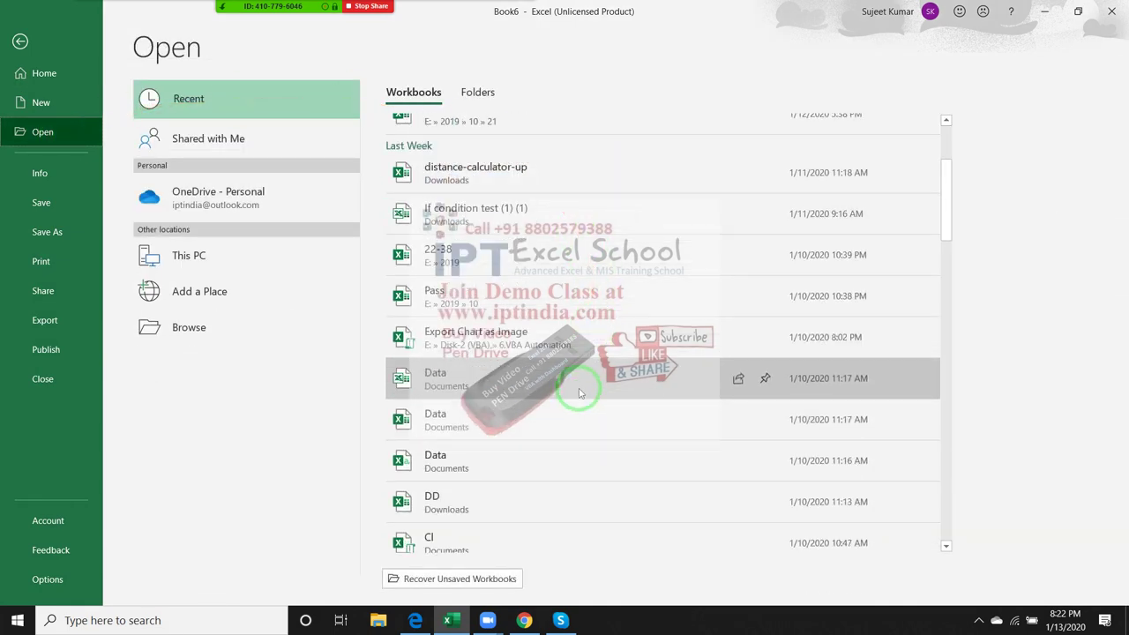
{"action": "scroll", "coordinate": [577, 366], "scroll_direction": "down", "scroll_amount": 2}
{"action": "scroll", "coordinate": [578, 361], "scroll_direction": "down", "scroll_amount": 2}
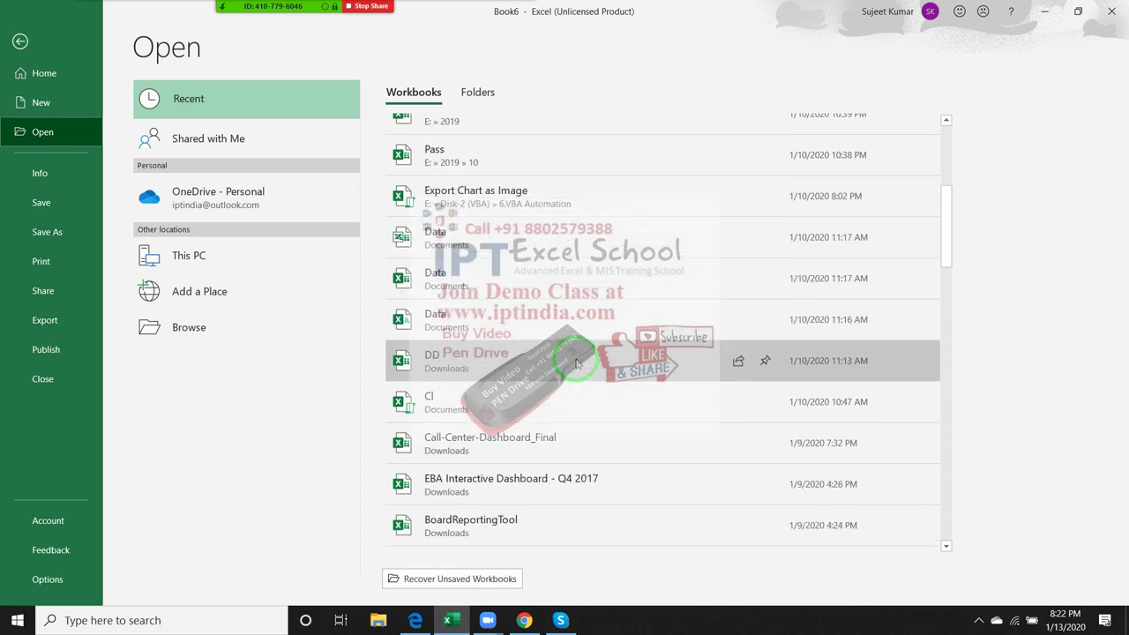
{"action": "scroll", "coordinate": [577, 363], "scroll_direction": "down", "scroll_amount": 3}
{"action": "scroll", "coordinate": [648, 460], "scroll_direction": "down", "scroll_amount": 1}
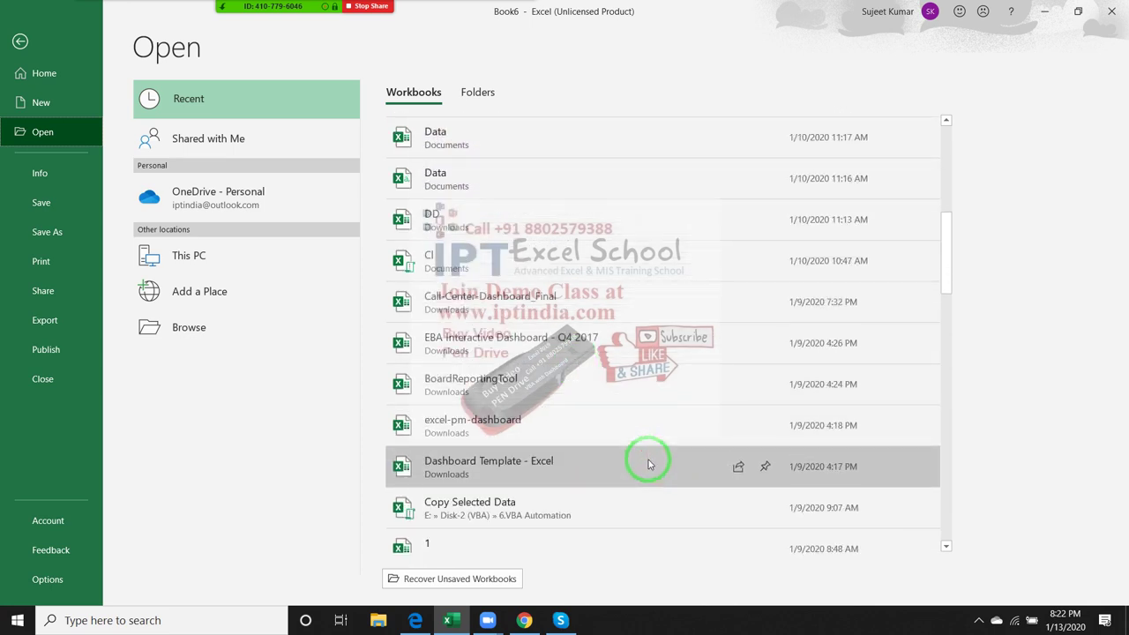
{"action": "scroll", "coordinate": [649, 462], "scroll_direction": "down", "scroll_amount": 1}
{"action": "scroll", "coordinate": [637, 443], "scroll_direction": "down", "scroll_amount": 2}
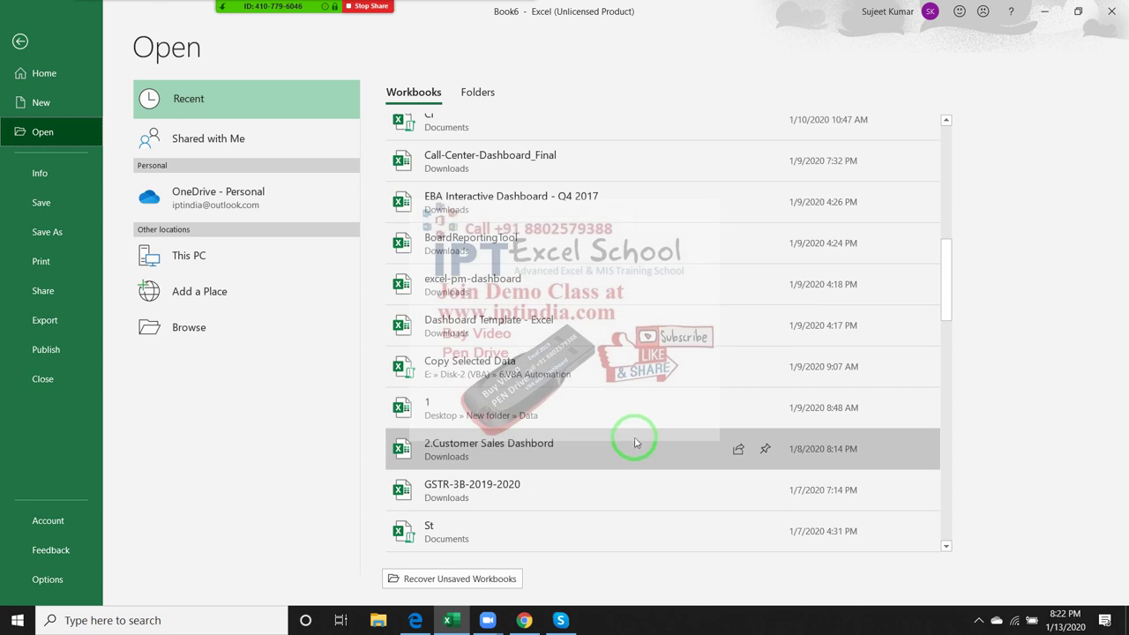
{"action": "left_click", "coordinate": [647, 452]}
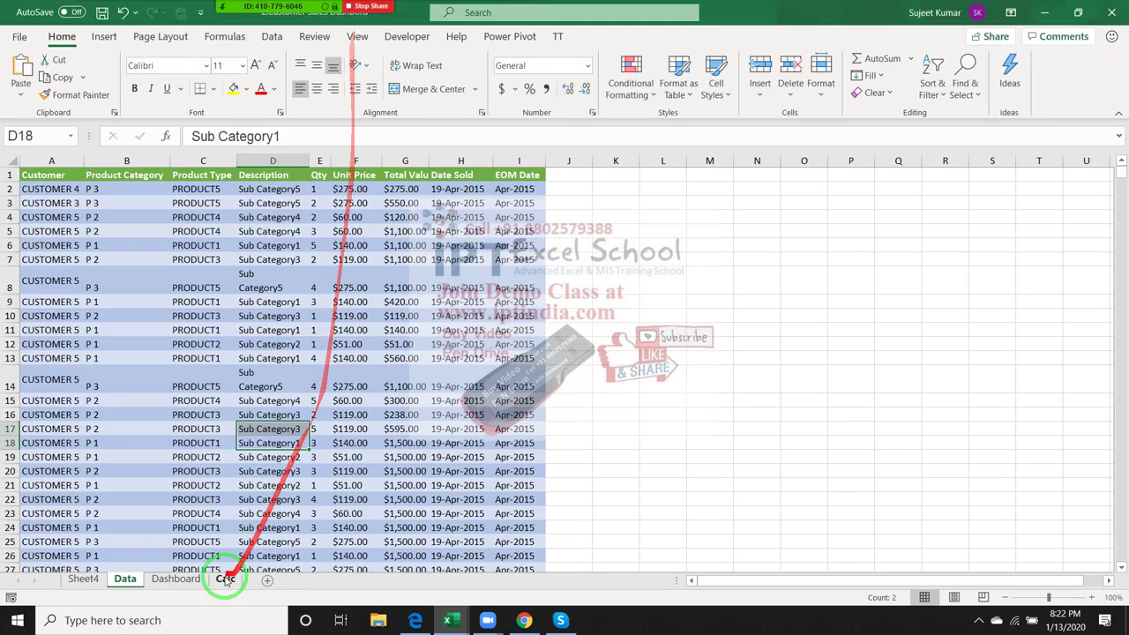
Step: Look over the Dashboard and Data sheets, then close the workbook with Don't Save
{"action": "left_click", "coordinate": [175, 579]}
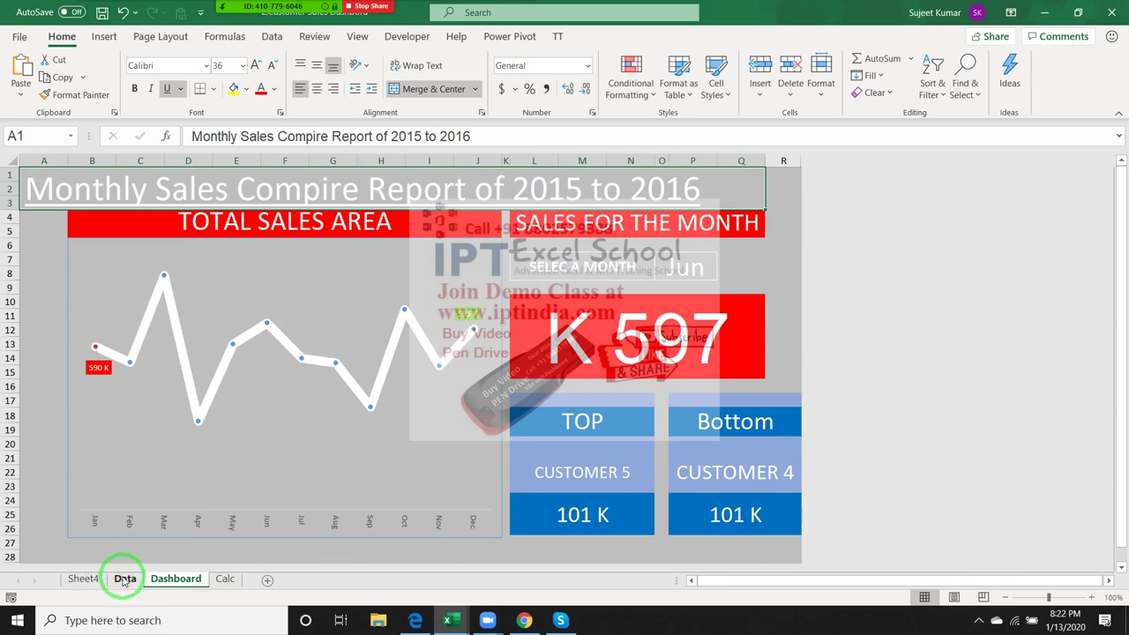
{"action": "left_click", "coordinate": [125, 580]}
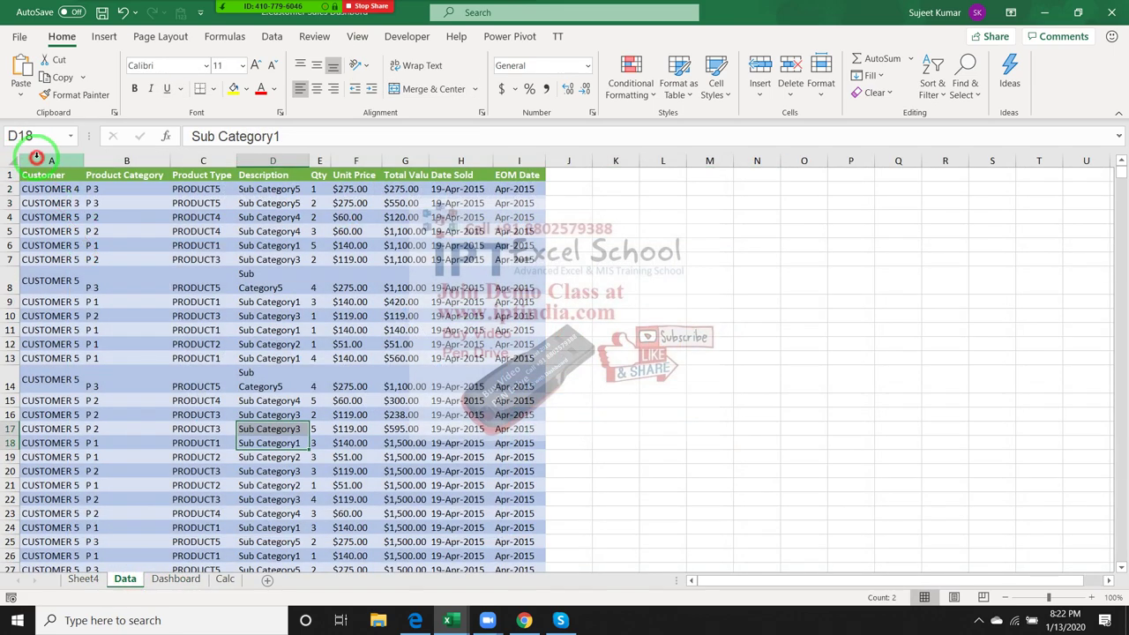
{"action": "left_click_drag", "start_coordinate": [36, 160], "coordinate": [529, 161]}
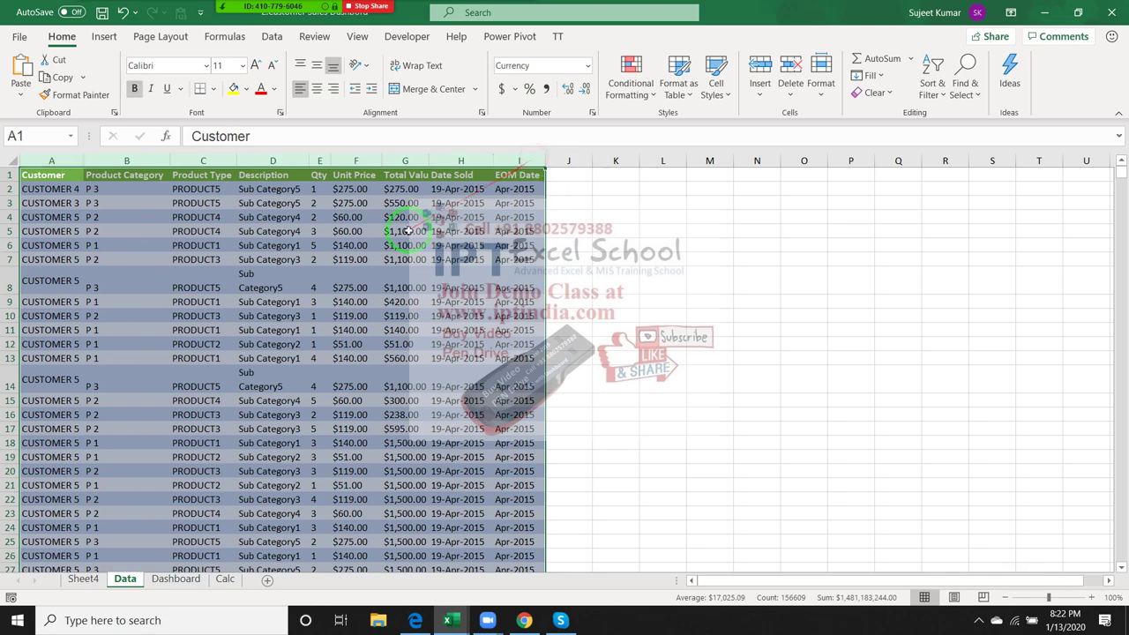
{"action": "left_click", "coordinate": [377, 248]}
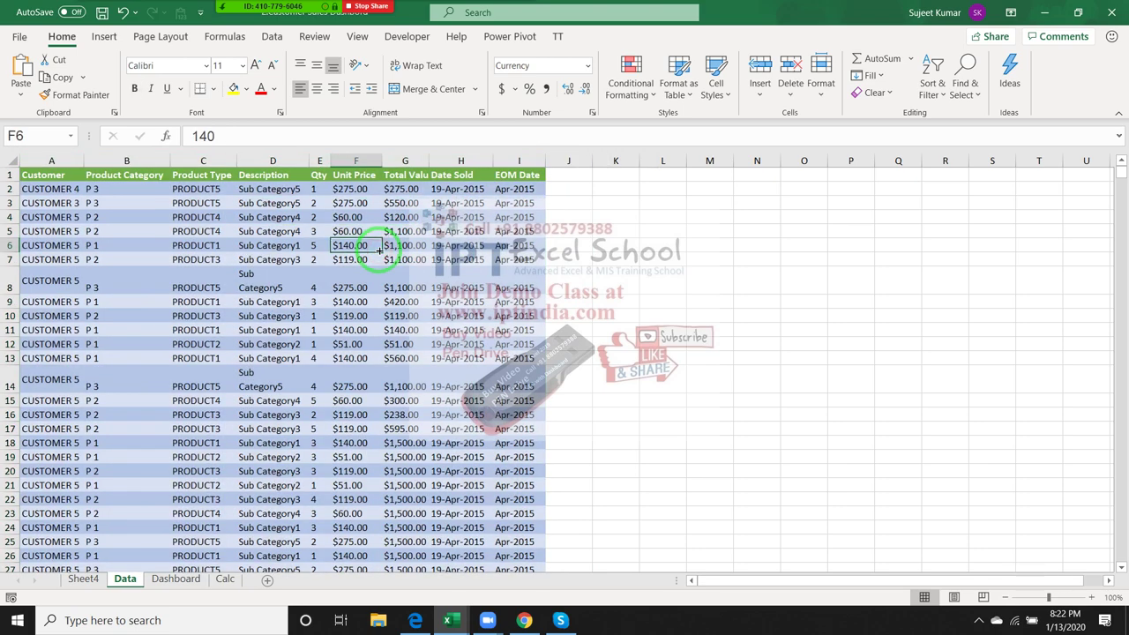
{"action": "left_click", "coordinate": [1111, 12]}
{"action": "left_click", "coordinate": [564, 332]}
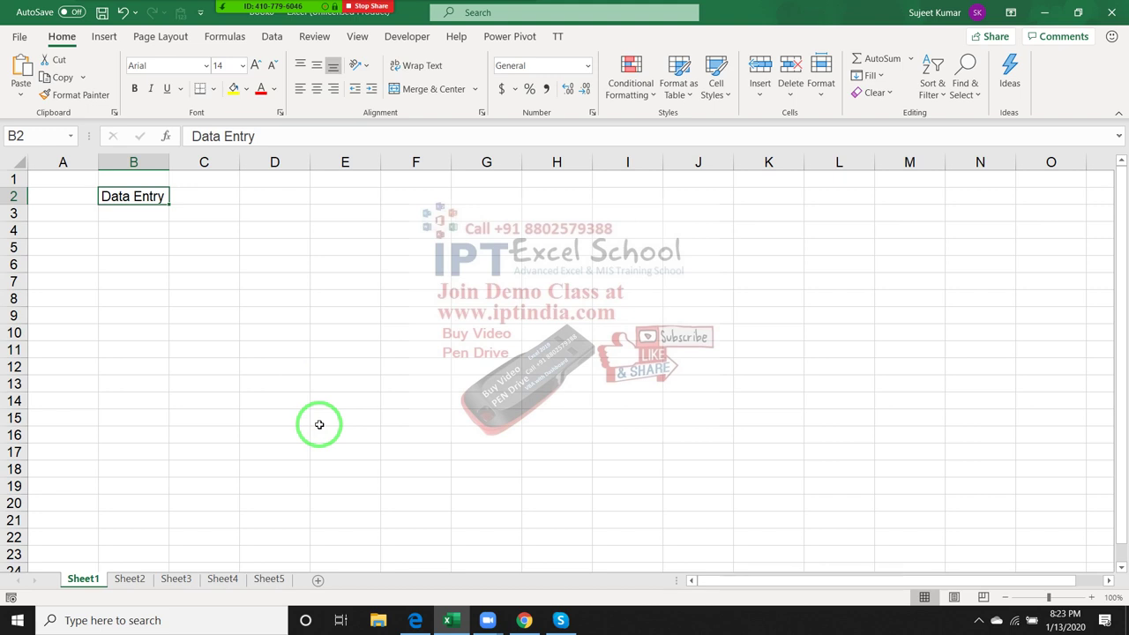
{"action": "mouse_move", "coordinate": [274, 37]}
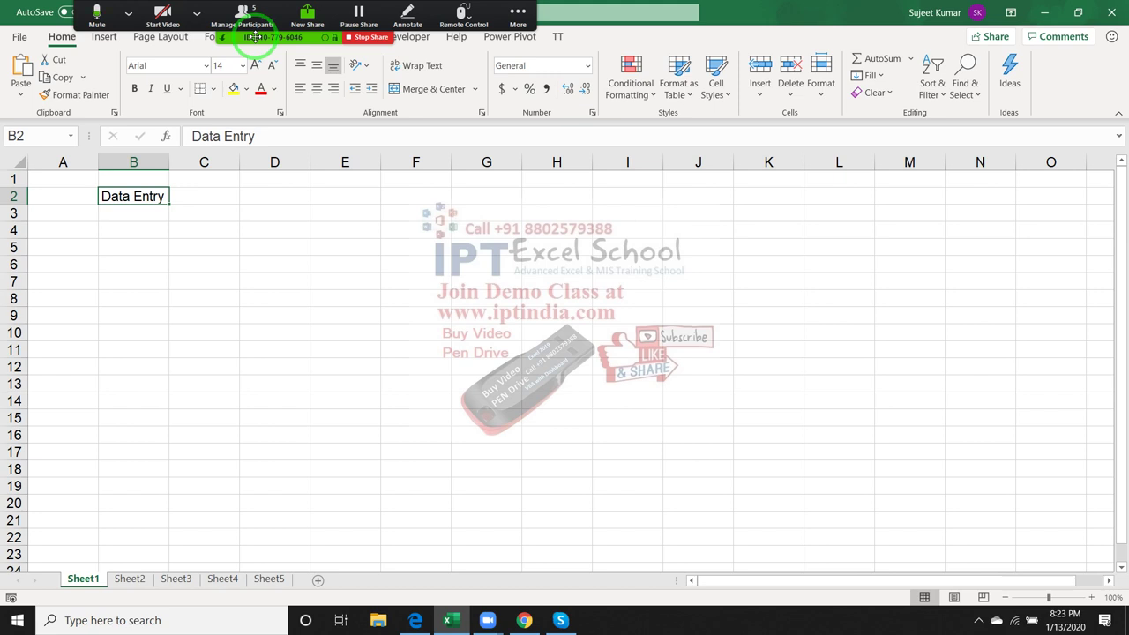
Step: Enter 20 in D4 and E4 and total them in F4 with =SUM(D4:E4)
{"action": "key", "text": "Down"}
{"action": "key", "text": "Down"}
{"action": "key", "text": "Right"}
{"action": "key", "text": "Right"}
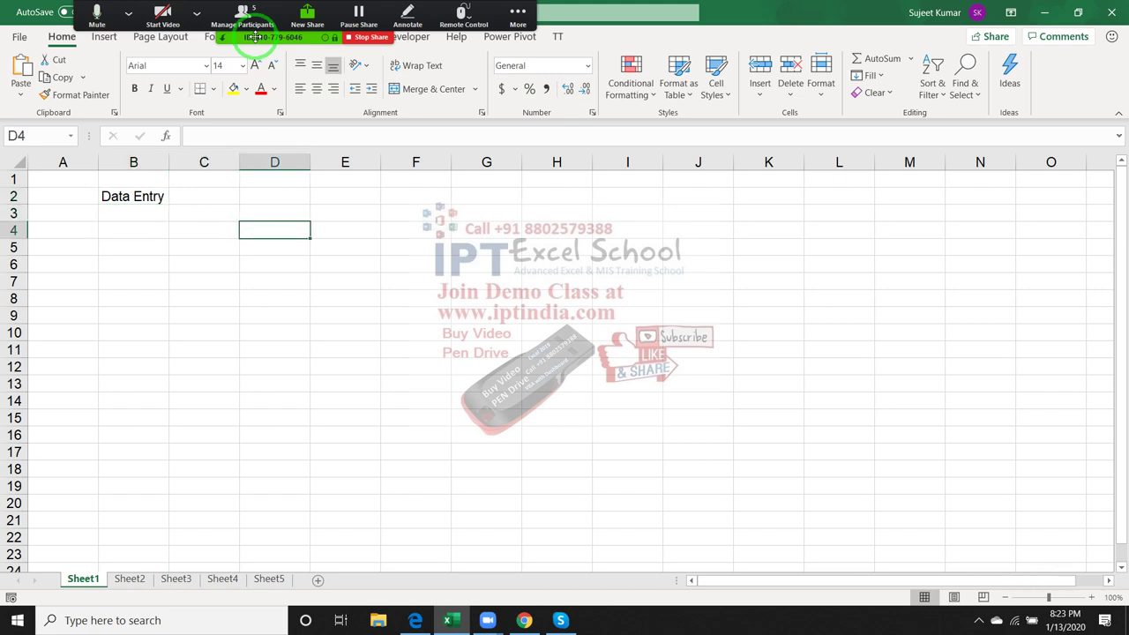
{"action": "type", "text": "20"}
{"action": "key", "text": "Right"}
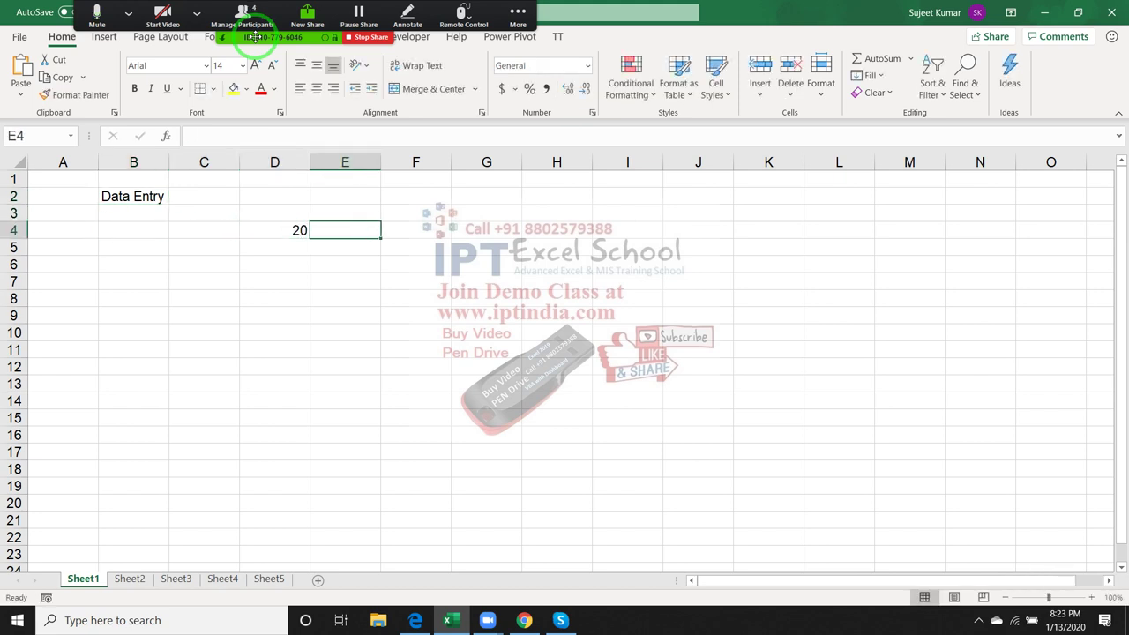
{"action": "type", "text": "20"}
{"action": "key", "text": "Right"}
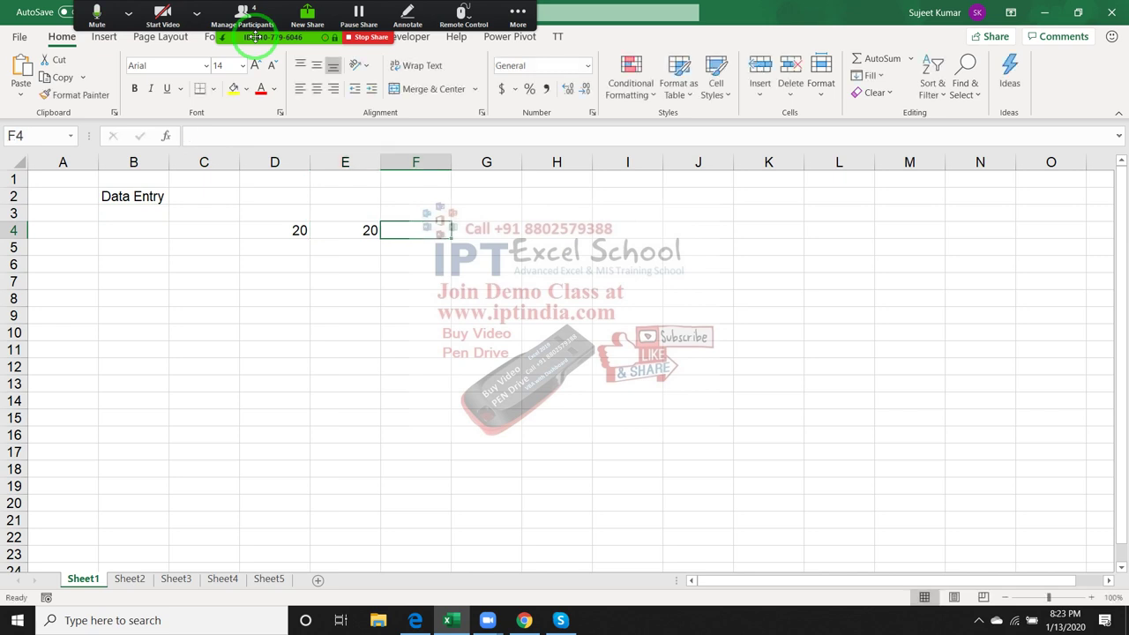
{"action": "type", "text": "=su"}
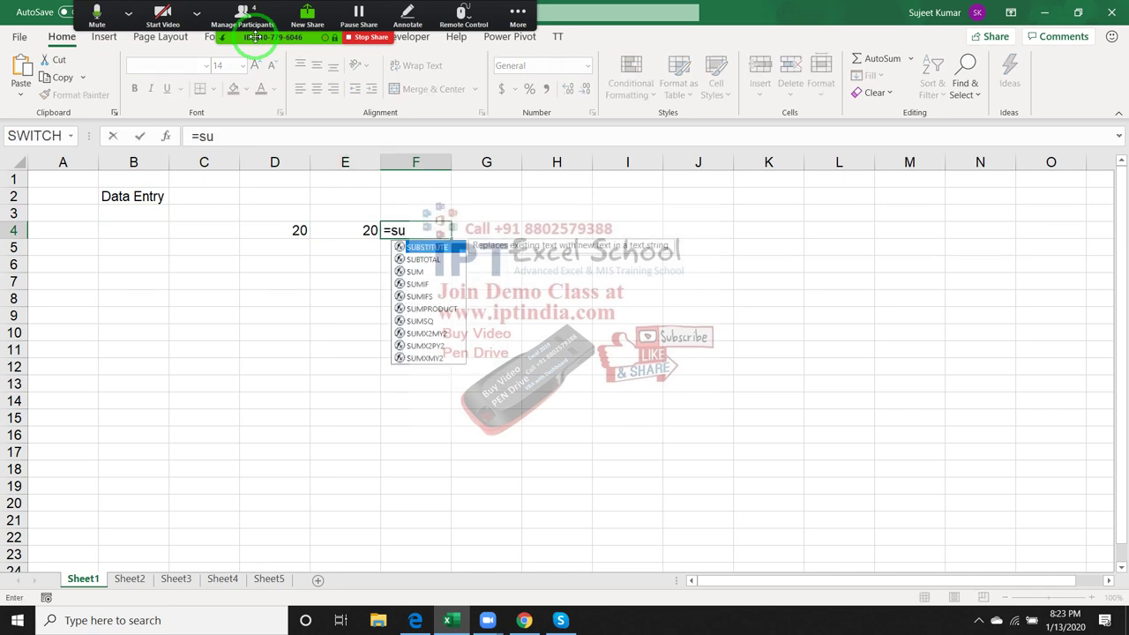
{"action": "type", "text": "m"}
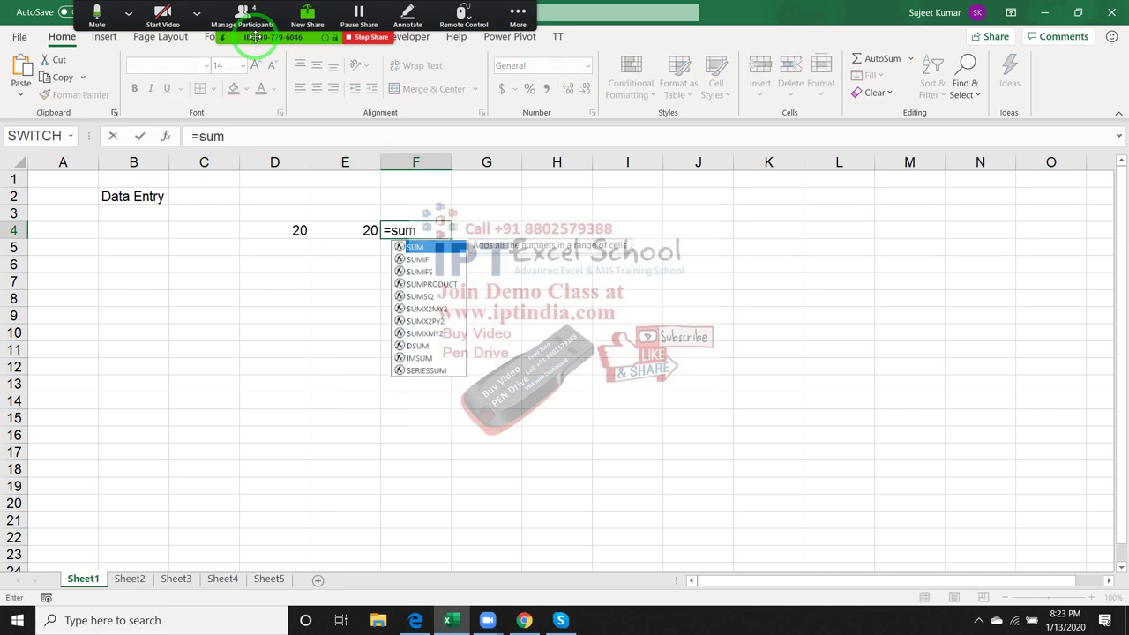
{"action": "key", "text": "Tab"}
{"action": "key", "text": "Left"}
{"action": "key", "text": "Left"}
{"action": "key", "text": "shift+Right"}
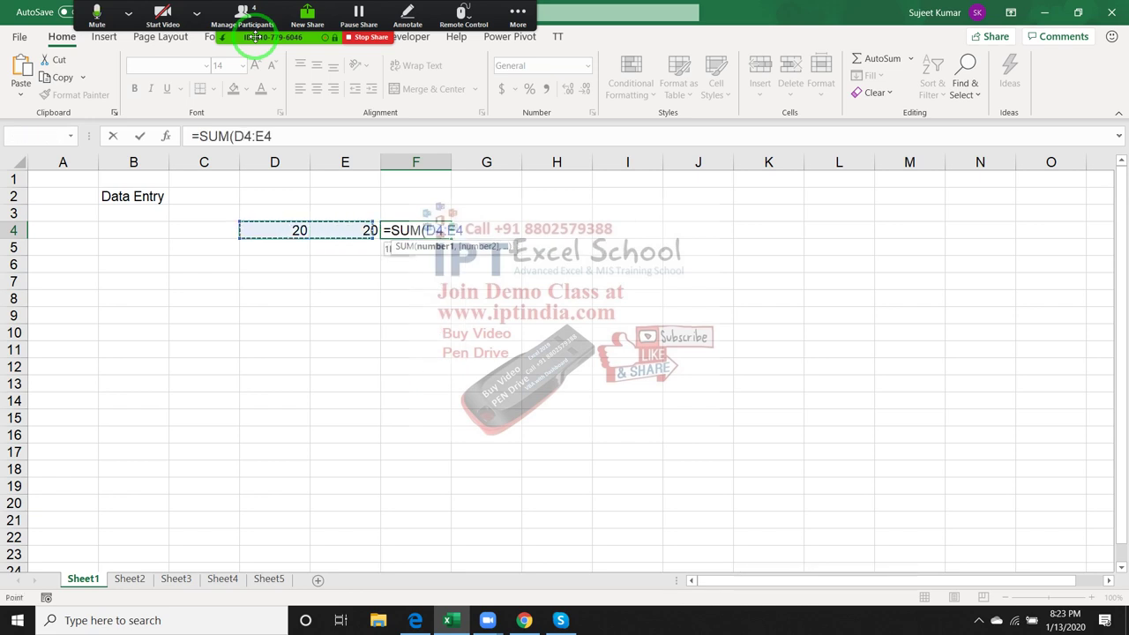
{"action": "key", "text": "ctrl+Return"}
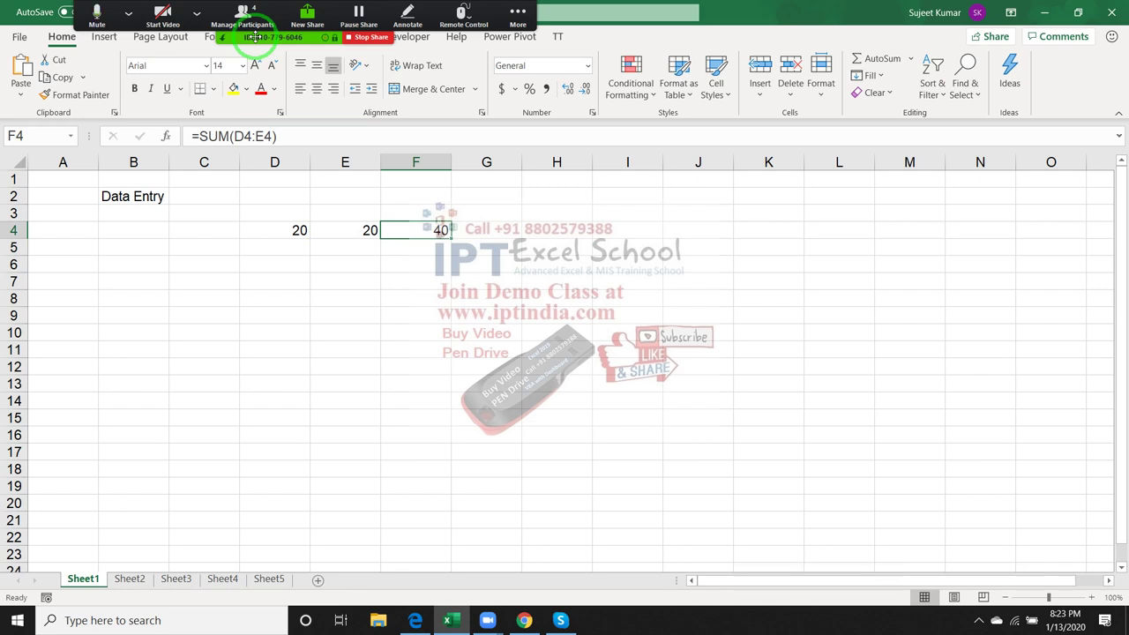
Step: Enter =D4+E4 in F5, also giving 40
{"action": "key", "text": "Down"}
{"action": "type", "text": "="}
{"action": "key", "text": "Left"}
{"action": "key", "text": "Up"}
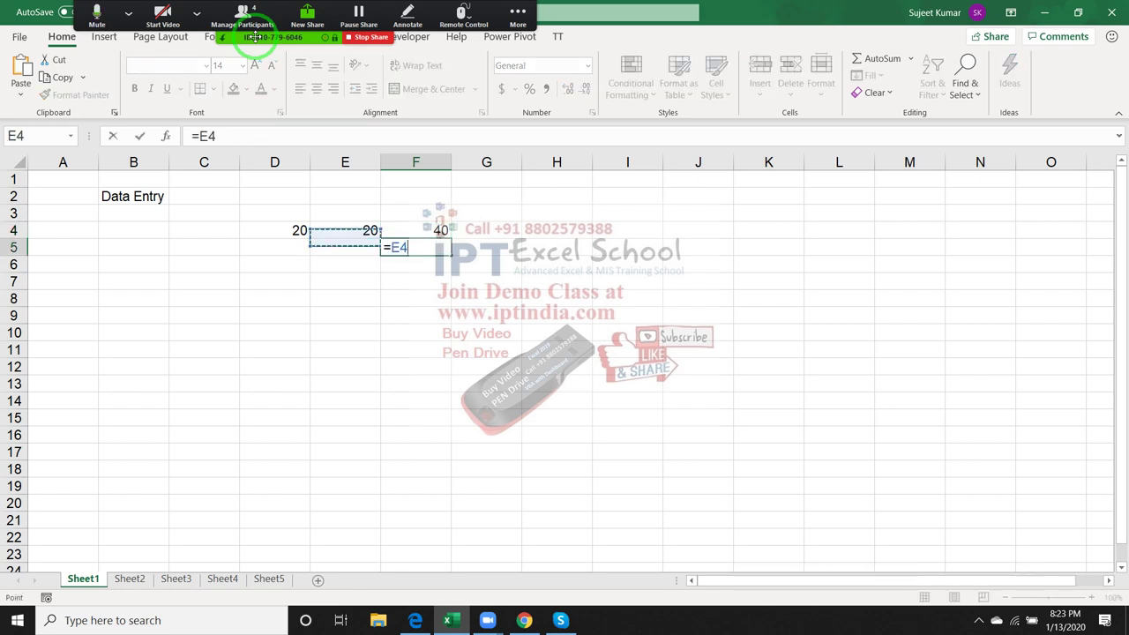
{"action": "key", "text": "Left"}
{"action": "type", "text": "+"}
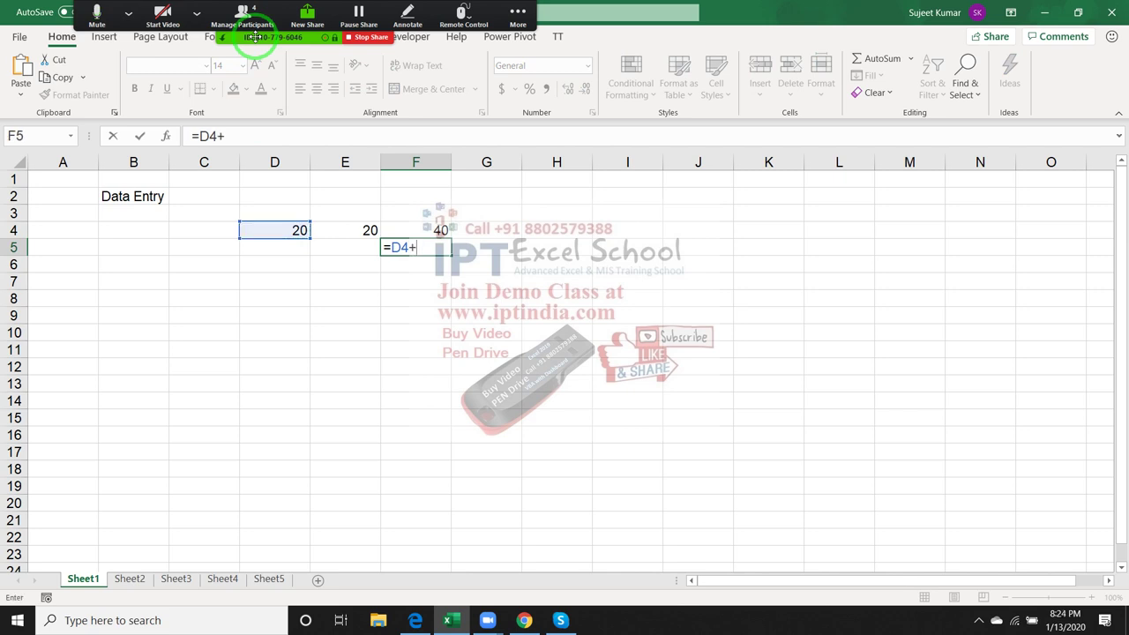
{"action": "key", "text": "Up"}
{"action": "key", "text": "Left"}
{"action": "key", "text": "Return"}
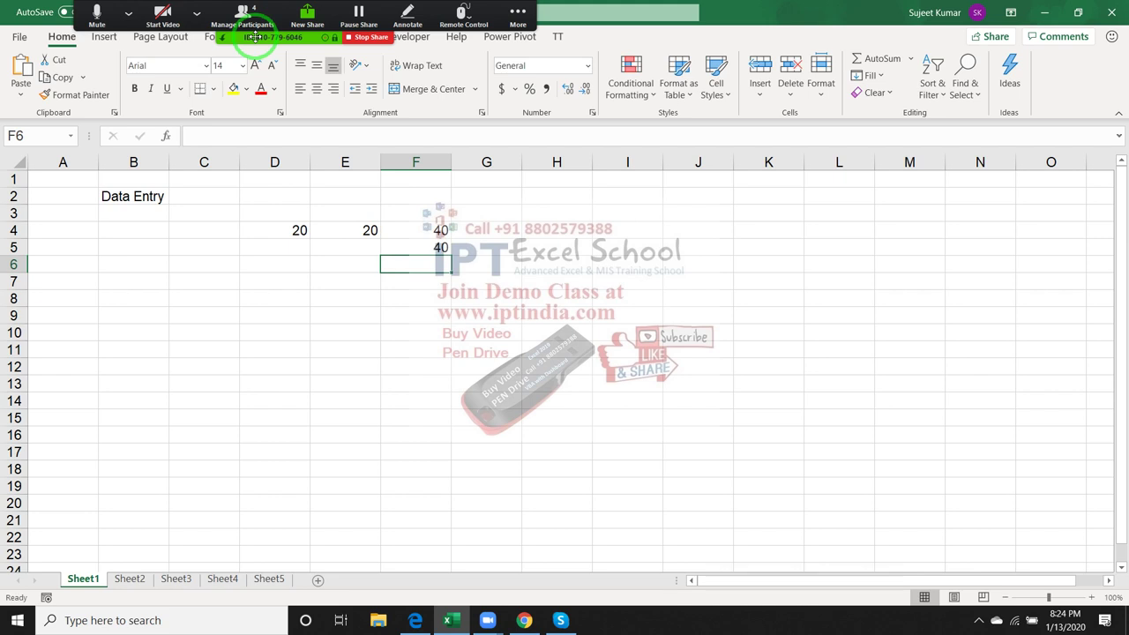
{"action": "key", "text": "Up"}
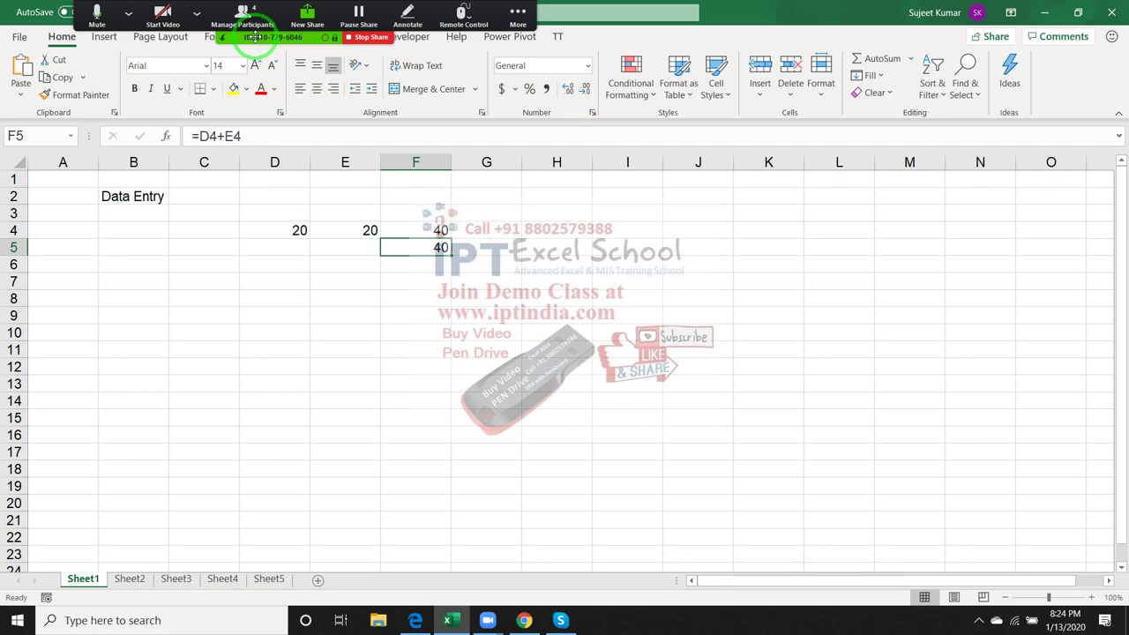
{"action": "left_click", "coordinate": [245, 14]}
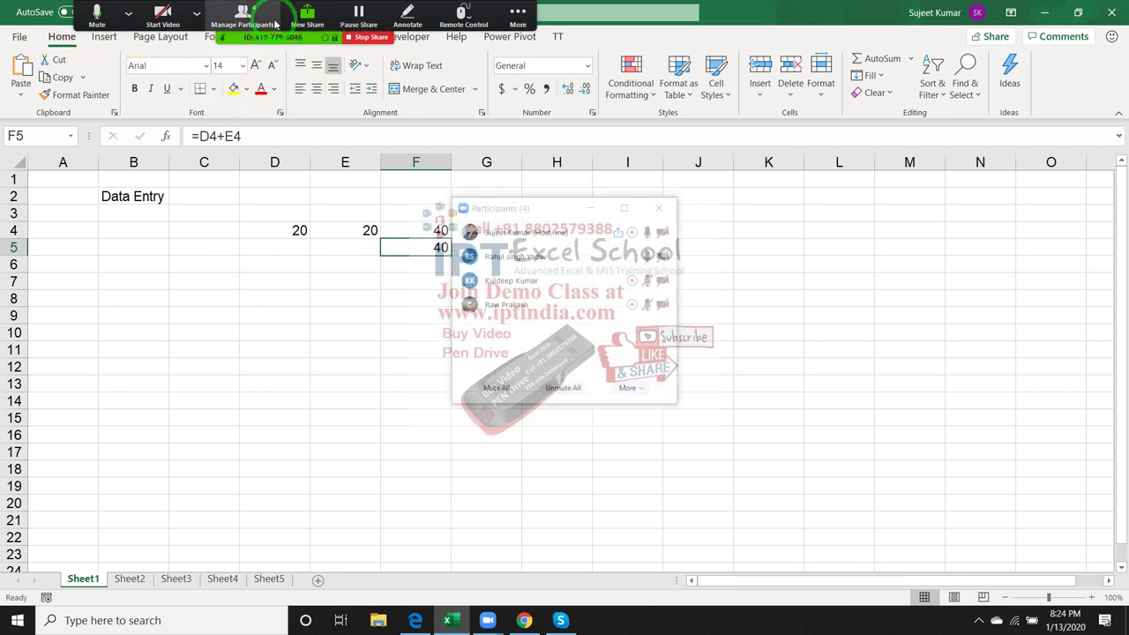
{"action": "left_click", "coordinate": [664, 209]}
{"action": "double_click", "coordinate": [432, 247]}
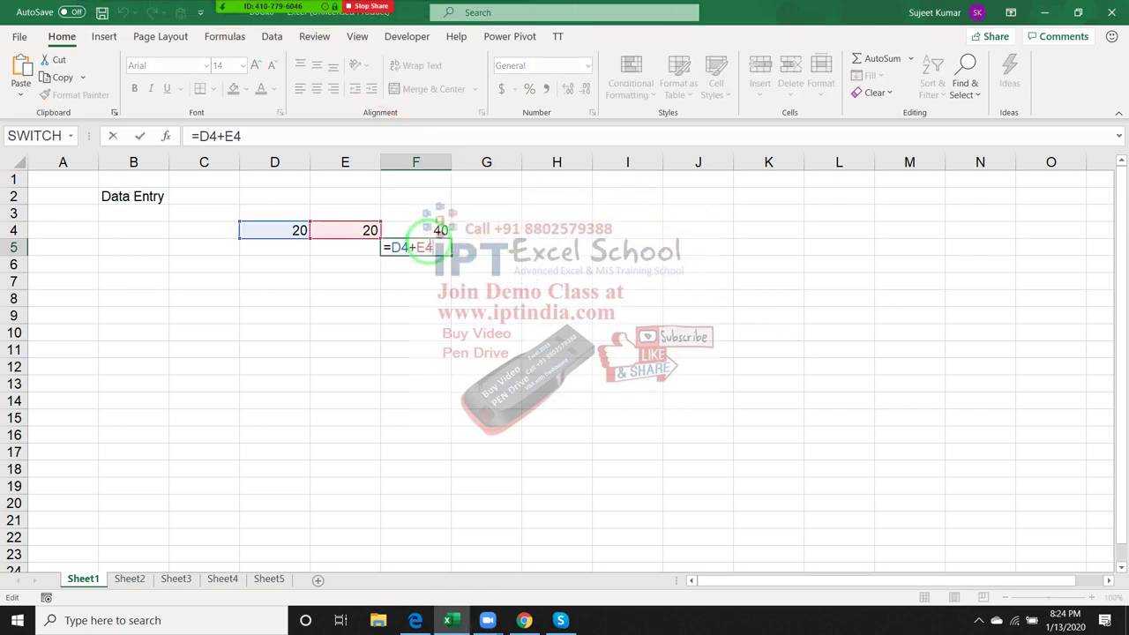
{"action": "key", "text": "Return"}
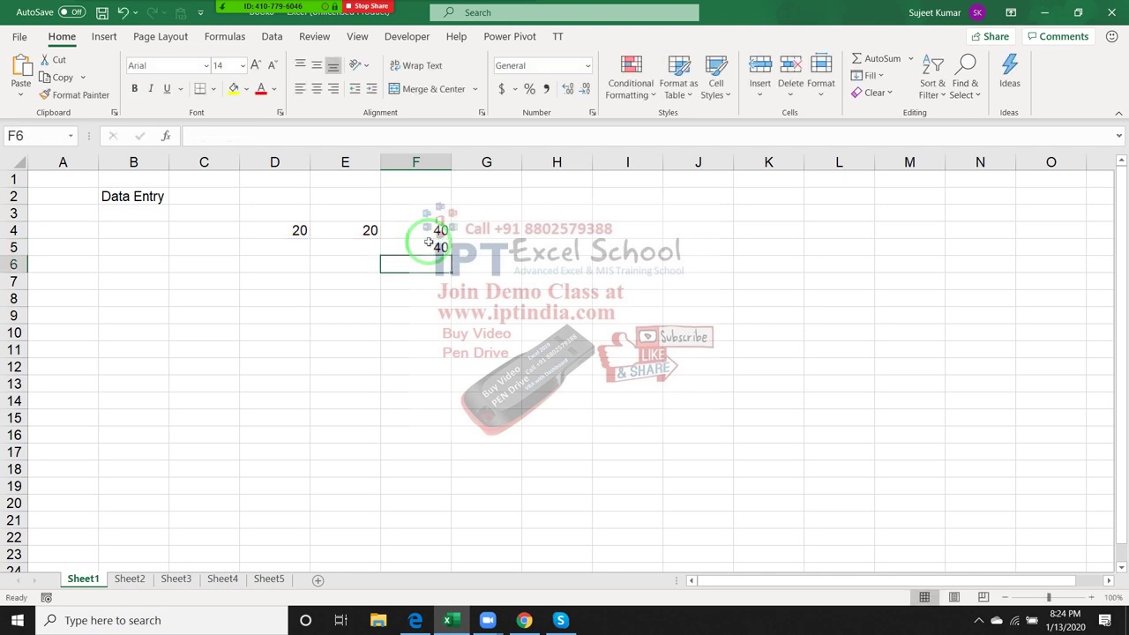
{"action": "key", "text": "Up"}
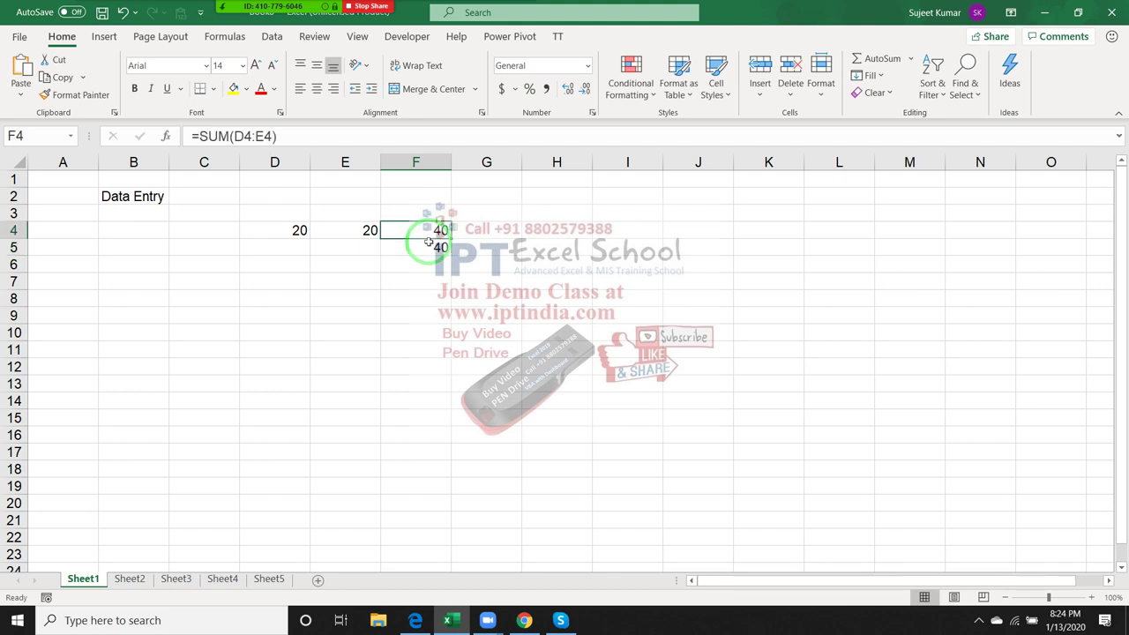
{"action": "key", "text": "Down"}
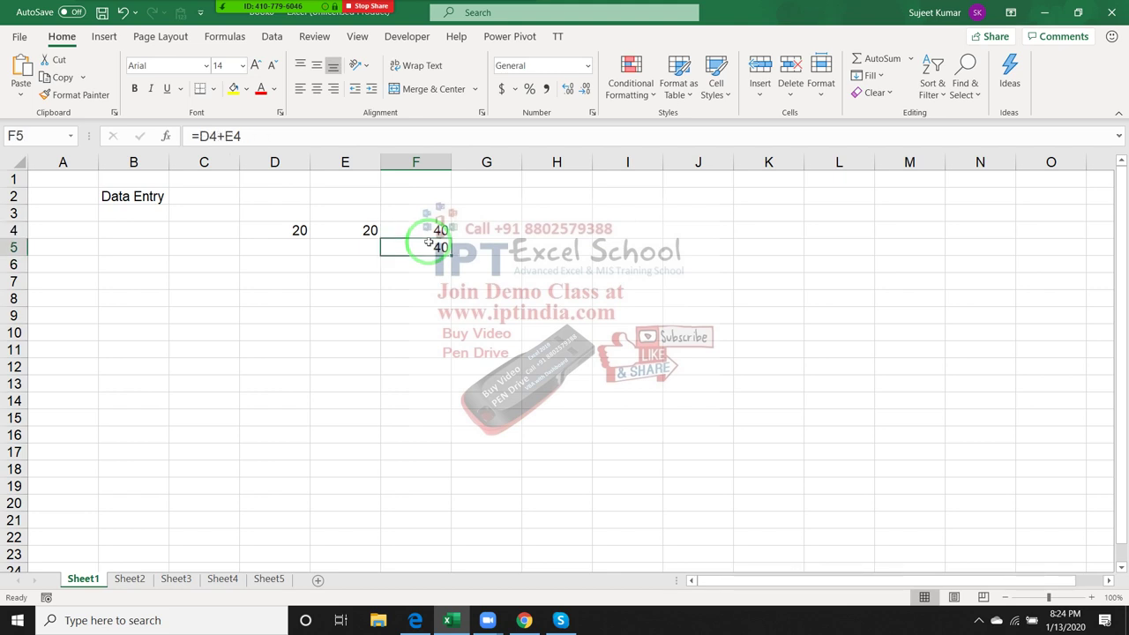
{"action": "key", "text": "Left"}
{"action": "key", "text": "Left"}
{"action": "key", "text": "Left"}
{"action": "key", "text": "Left"}
{"action": "key", "text": "Left"}
{"action": "key", "text": "Up"}
Step: Type 'Calculation' in B3 and 'Analysis - Repersentatiion' in B4
{"action": "key", "text": "Right"}
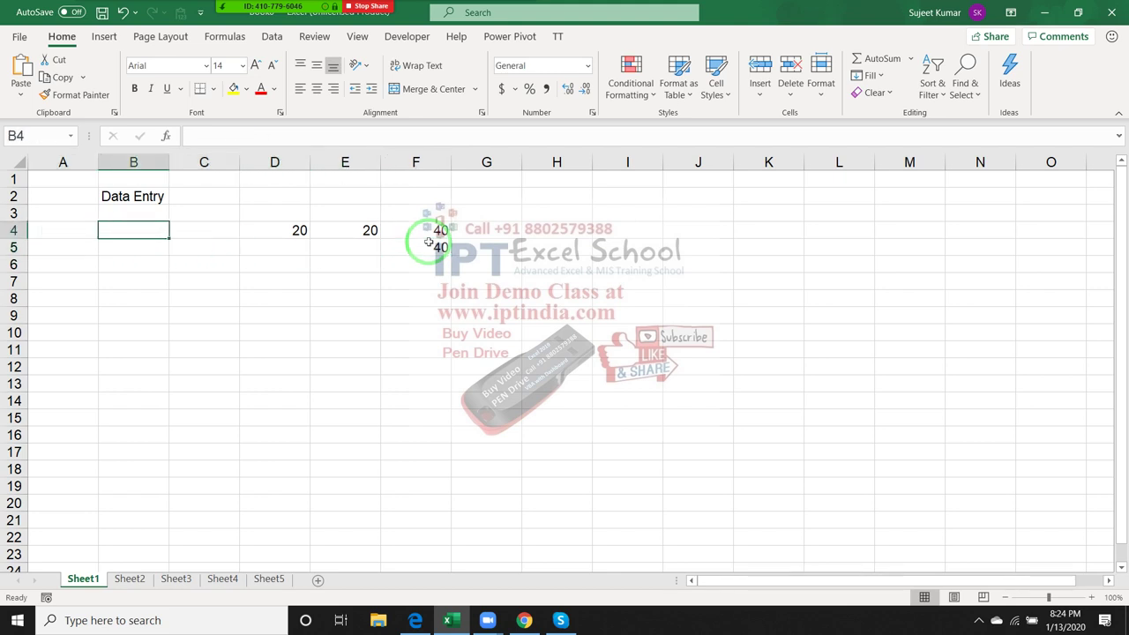
{"action": "key", "text": "Up"}
{"action": "type", "text": "Ca"}
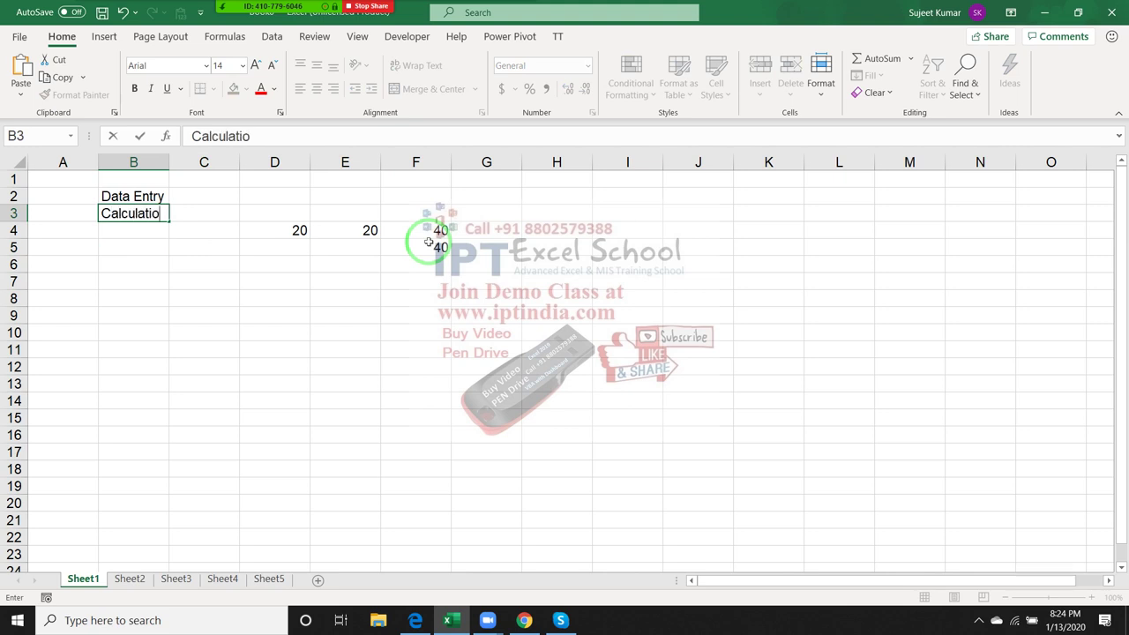
{"action": "key", "text": "Return"}
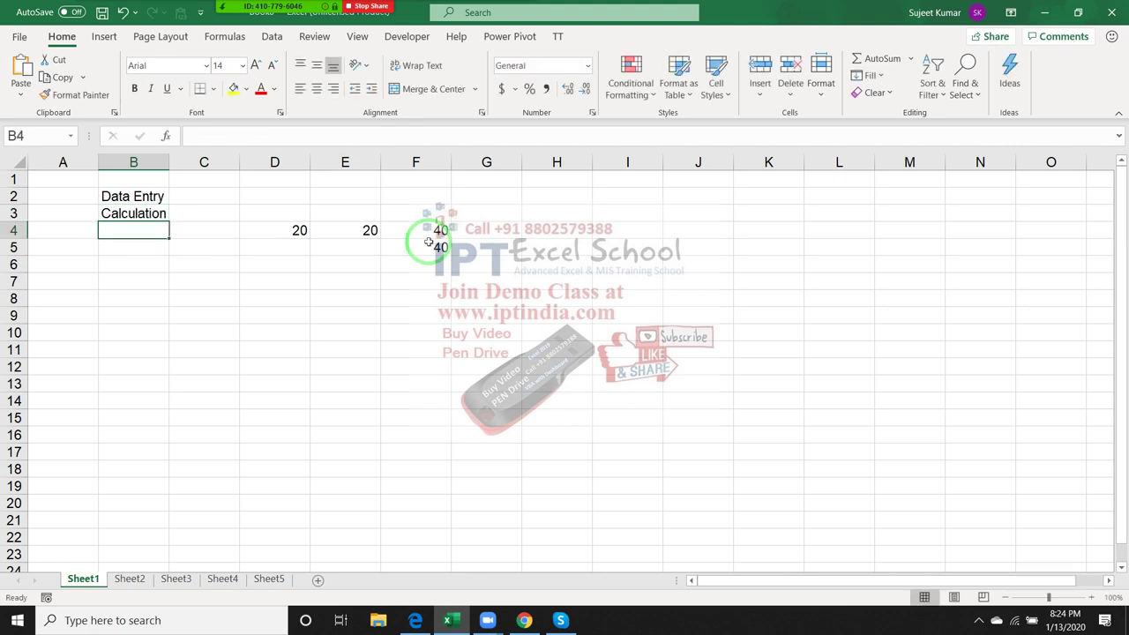
{"action": "type", "text": "Analysis - Repersentatiion"}
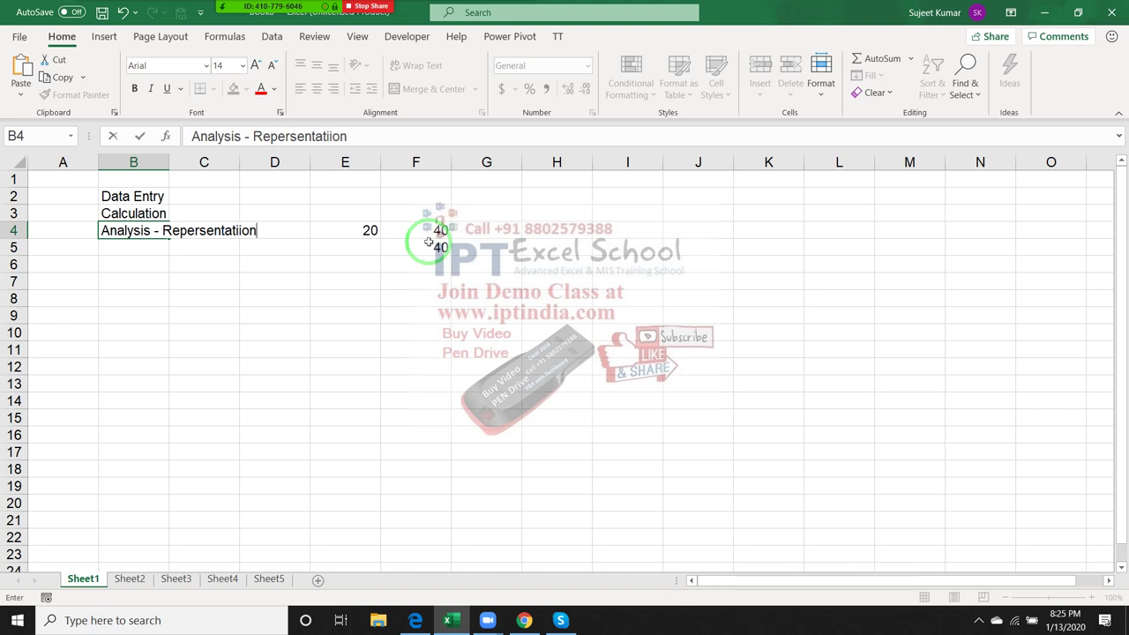
{"action": "key", "text": "Return"}
{"action": "key", "text": "Up"}
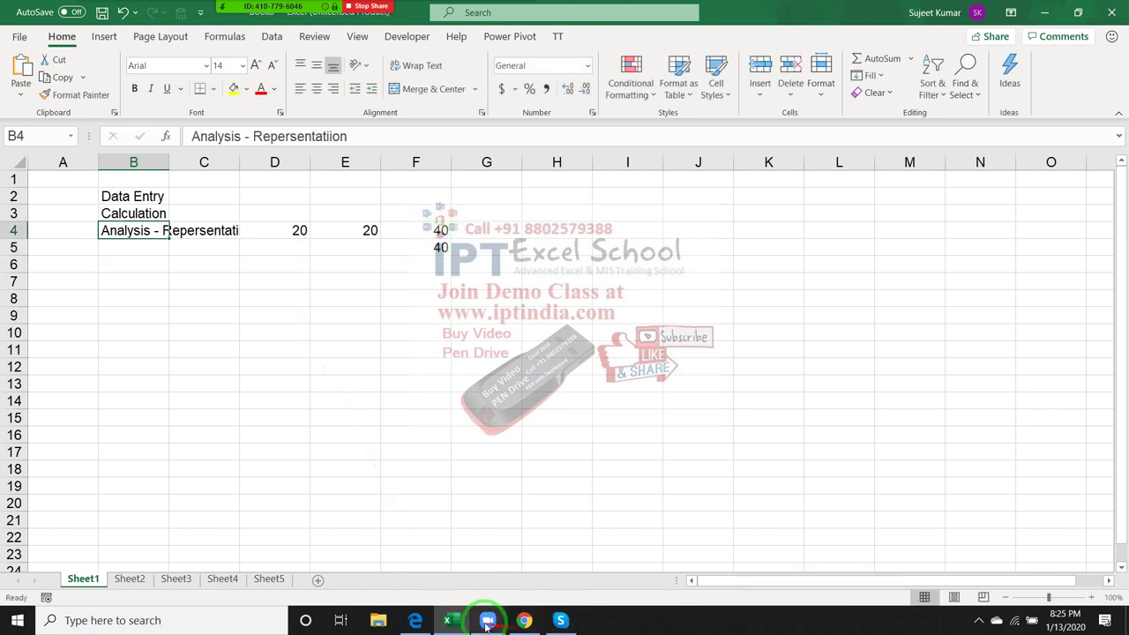
Step: Scroll through the Recent workbooks under File > Open, then choose Browse
{"action": "left_click", "coordinate": [20, 36]}
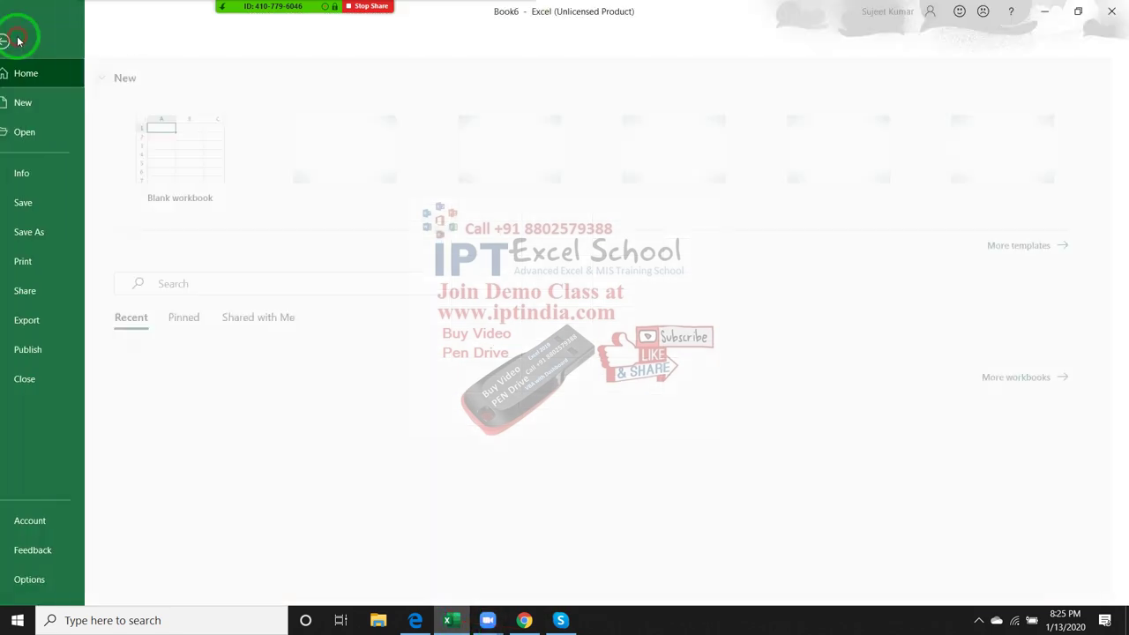
{"action": "left_click", "coordinate": [41, 132]}
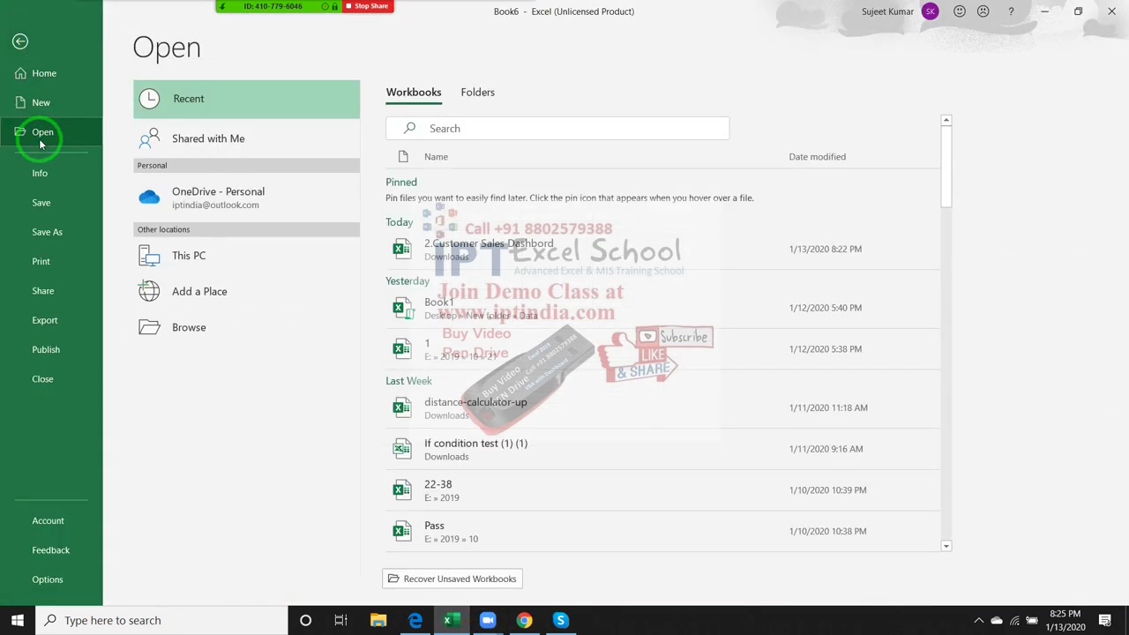
{"action": "scroll", "coordinate": [641, 433], "scroll_direction": "down", "scroll_amount": 3}
{"action": "scroll", "coordinate": [643, 453], "scroll_direction": "down", "scroll_amount": 3}
{"action": "scroll", "coordinate": [643, 453], "scroll_direction": "down", "scroll_amount": 3}
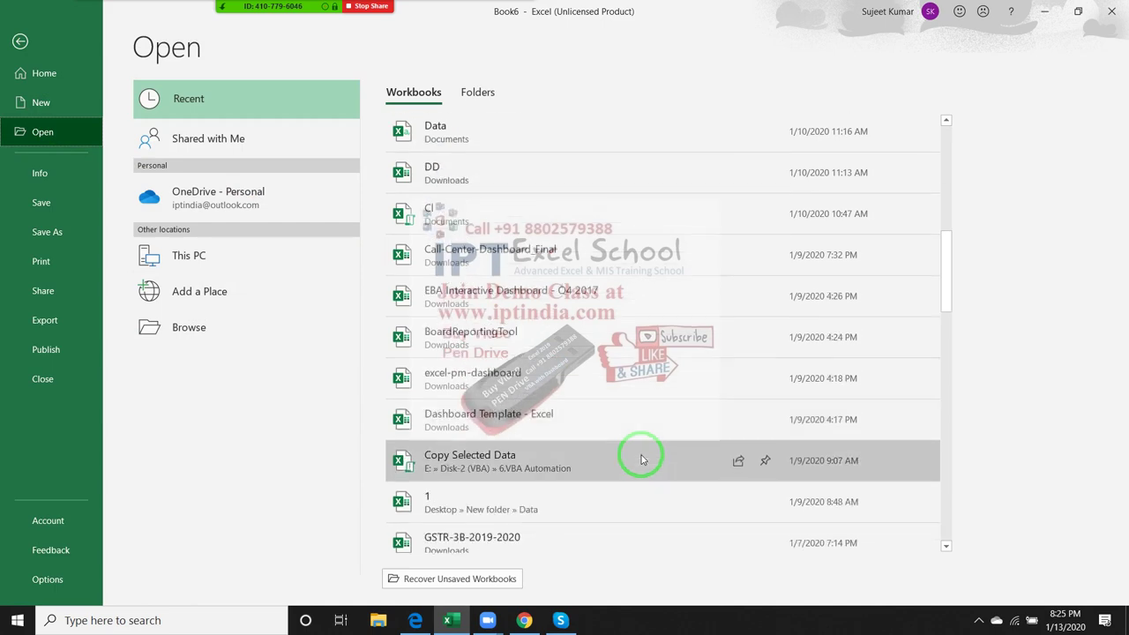
{"action": "scroll", "coordinate": [643, 457], "scroll_direction": "down", "scroll_amount": 3}
{"action": "scroll", "coordinate": [642, 459], "scroll_direction": "down", "scroll_amount": 3}
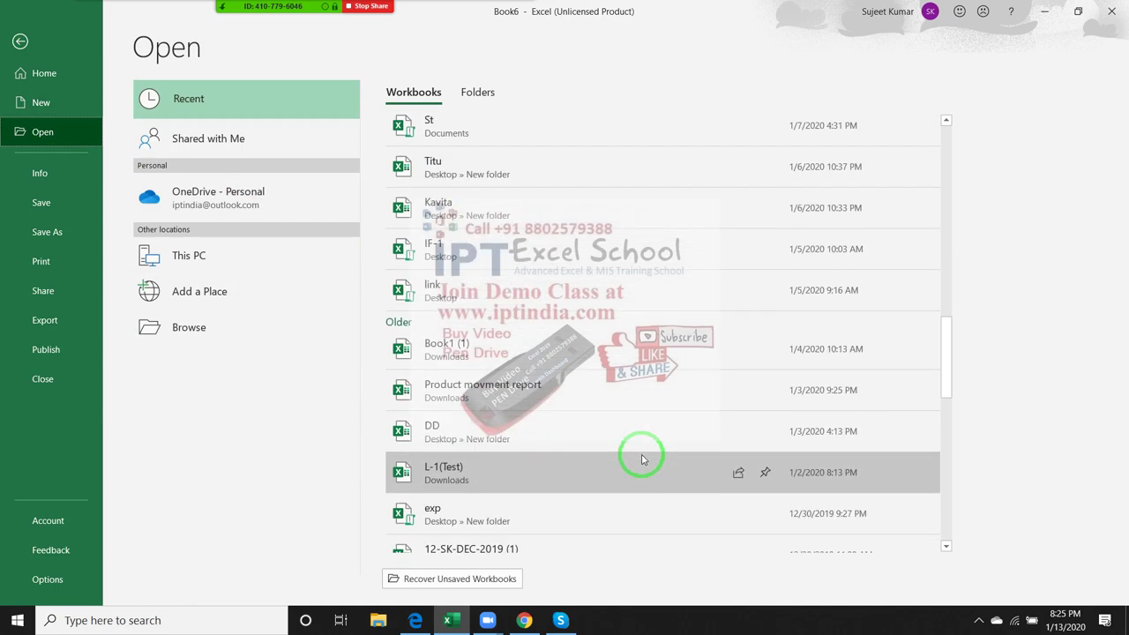
{"action": "scroll", "coordinate": [642, 459], "scroll_direction": "down", "scroll_amount": 3}
{"action": "scroll", "coordinate": [643, 459], "scroll_direction": "down", "scroll_amount": 3}
{"action": "scroll", "coordinate": [645, 459], "scroll_direction": "down", "scroll_amount": 3}
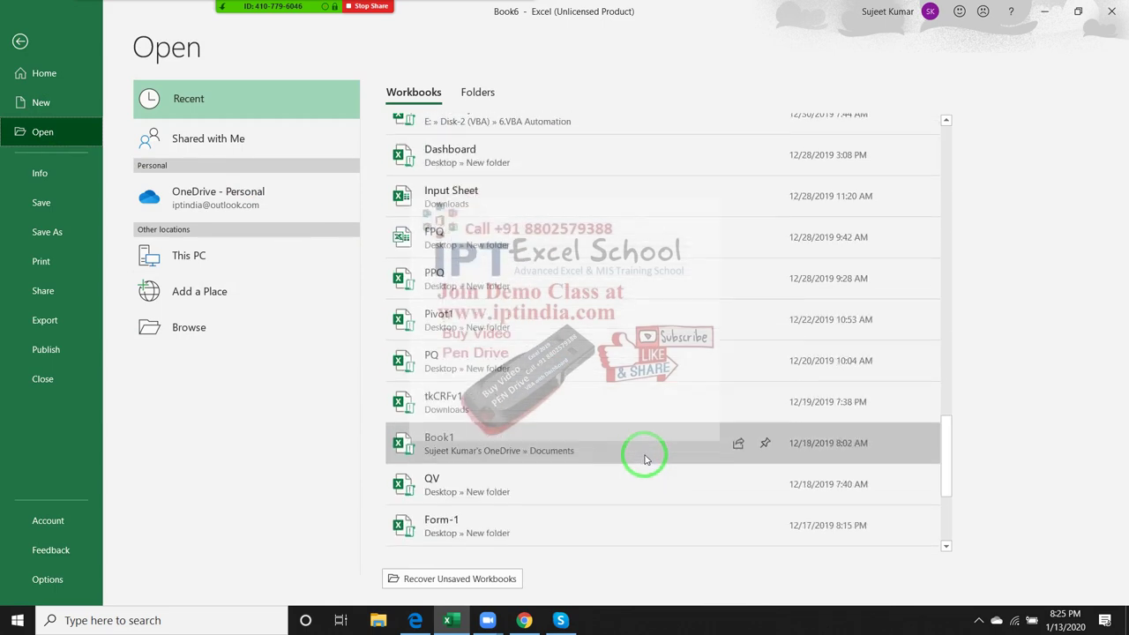
{"action": "scroll", "coordinate": [647, 459], "scroll_direction": "down", "scroll_amount": 3}
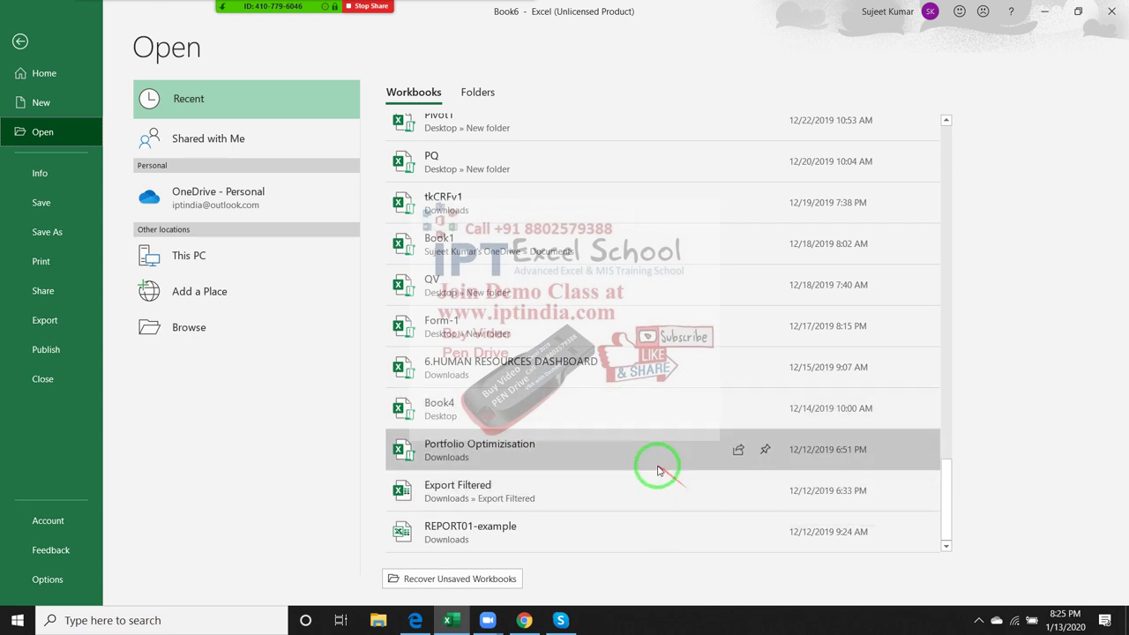
{"action": "scroll", "coordinate": [657, 467], "scroll_direction": "up", "scroll_amount": 1}
{"action": "scroll", "coordinate": [657, 467], "scroll_direction": "down", "scroll_amount": 1}
{"action": "scroll", "coordinate": [658, 470], "scroll_direction": "up", "scroll_amount": 1}
{"action": "scroll", "coordinate": [658, 469], "scroll_direction": "up", "scroll_amount": 1}
{"action": "scroll", "coordinate": [658, 469], "scroll_direction": "up", "scroll_amount": 1}
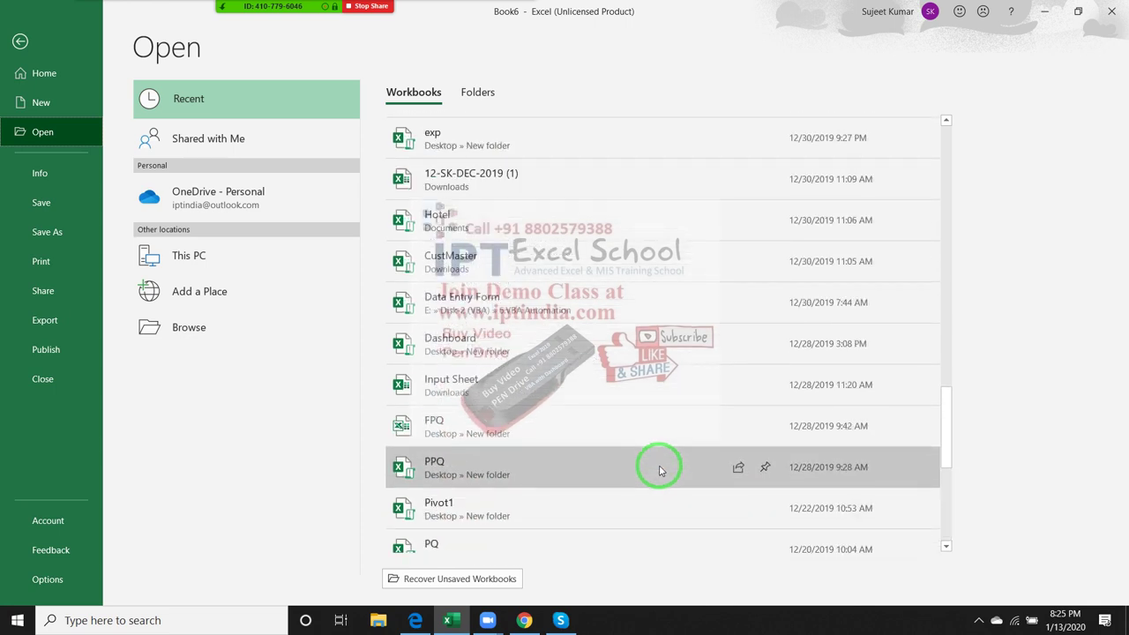
{"action": "scroll", "coordinate": [658, 470], "scroll_direction": "up", "scroll_amount": 1}
{"action": "scroll", "coordinate": [658, 469], "scroll_direction": "up", "scroll_amount": 1}
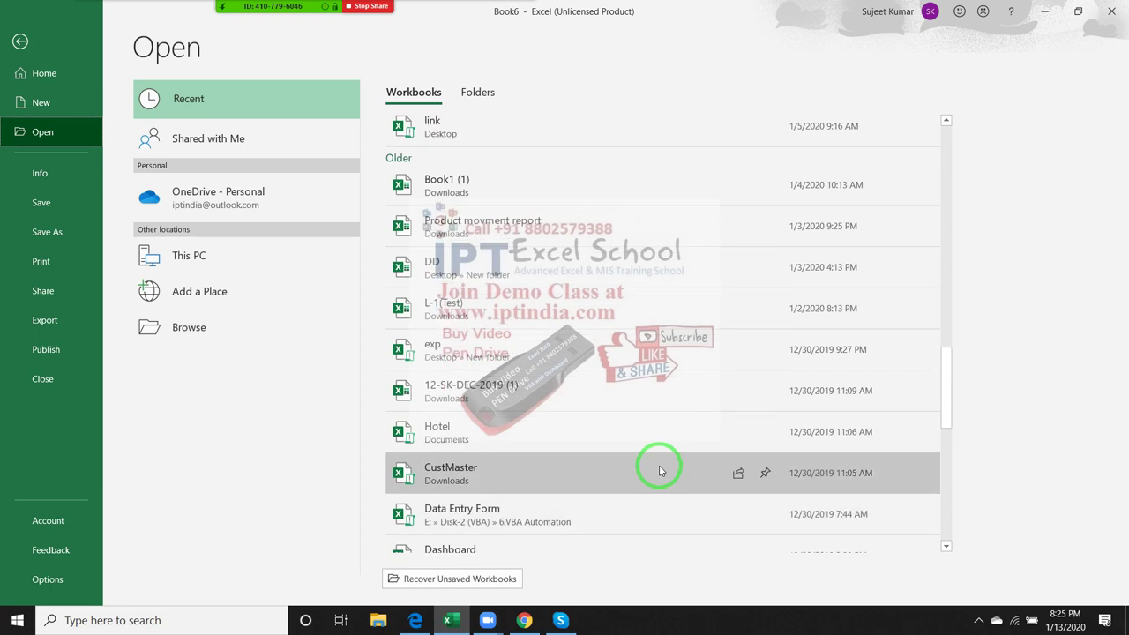
{"action": "scroll", "coordinate": [659, 470], "scroll_direction": "up", "scroll_amount": 1}
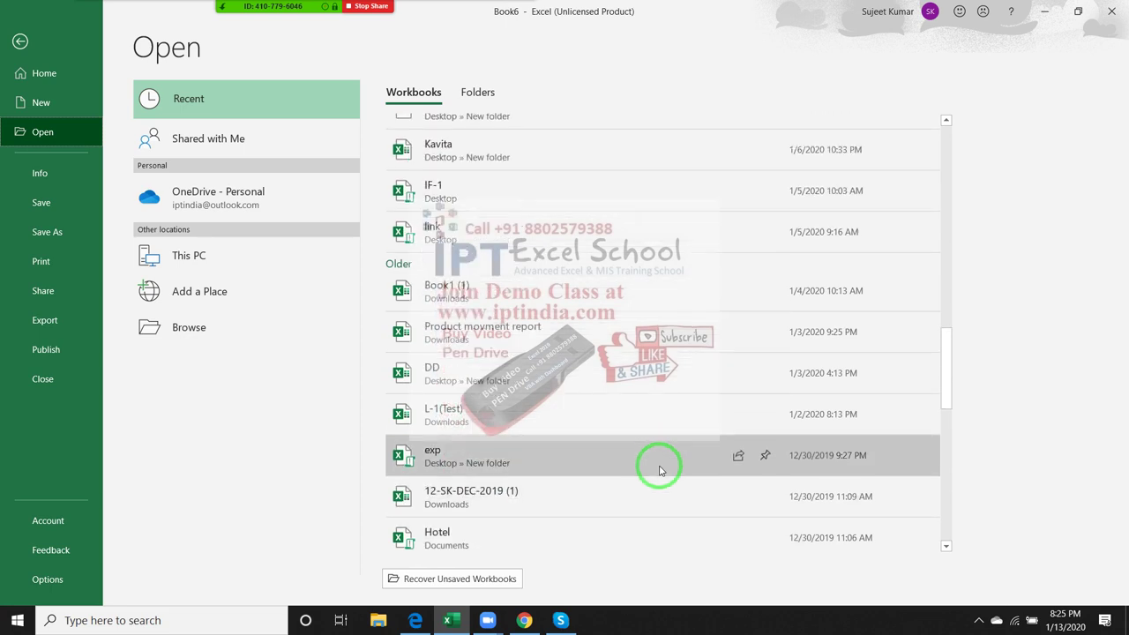
{"action": "scroll", "coordinate": [660, 468], "scroll_direction": "up", "scroll_amount": 1}
{"action": "scroll", "coordinate": [662, 457], "scroll_direction": "up", "scroll_amount": 1}
{"action": "scroll", "coordinate": [660, 456], "scroll_direction": "up", "scroll_amount": 1}
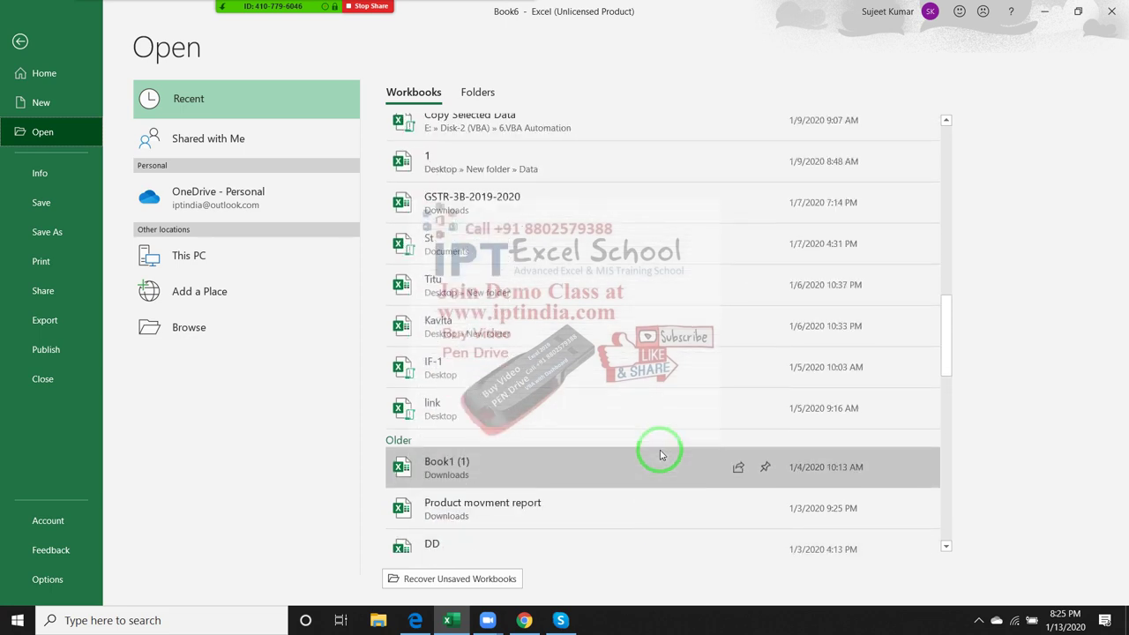
{"action": "scroll", "coordinate": [660, 455], "scroll_direction": "up", "scroll_amount": 1}
{"action": "scroll", "coordinate": [660, 455], "scroll_direction": "up", "scroll_amount": 1}
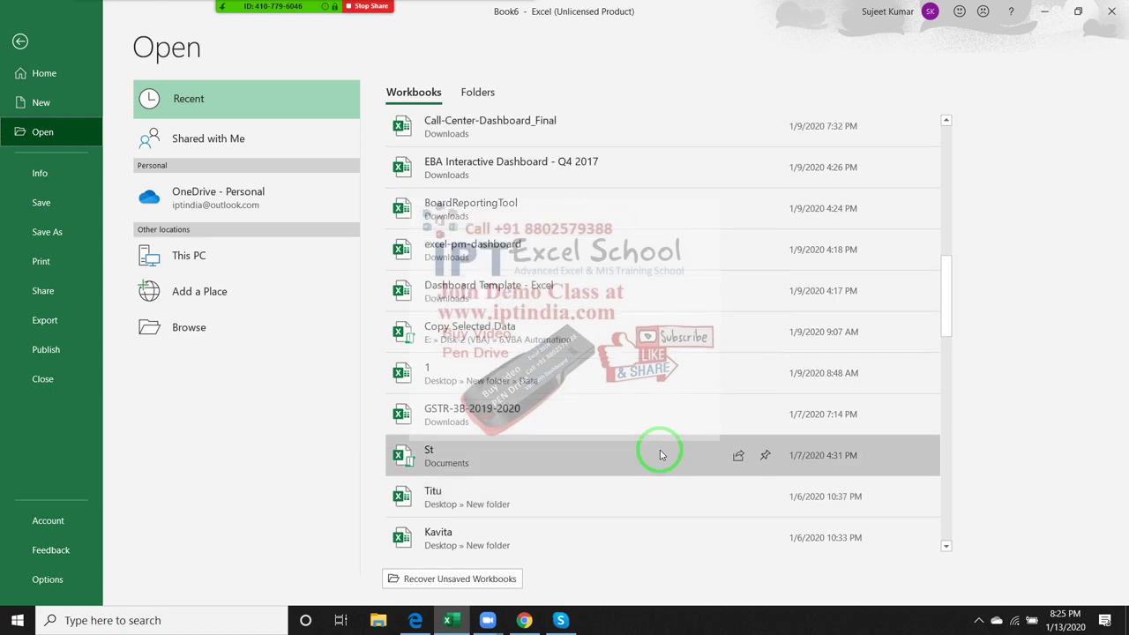
{"action": "scroll", "coordinate": [660, 455], "scroll_direction": "up", "scroll_amount": 1}
{"action": "scroll", "coordinate": [660, 455], "scroll_direction": "up", "scroll_amount": 1}
{"action": "scroll", "coordinate": [660, 455], "scroll_direction": "up", "scroll_amount": 1}
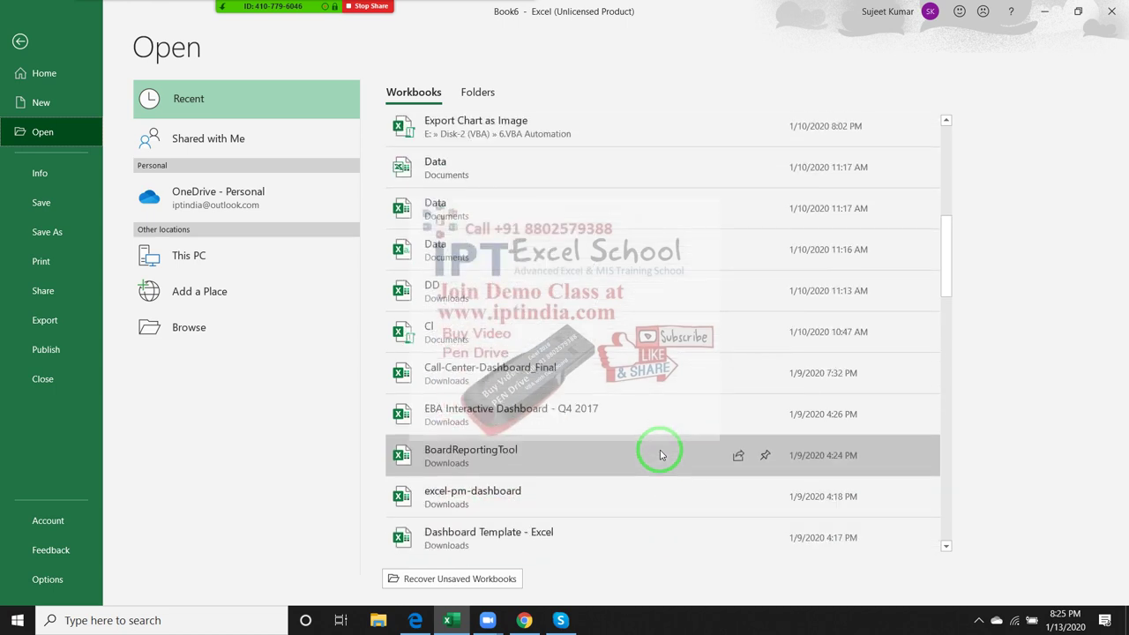
{"action": "scroll", "coordinate": [660, 455], "scroll_direction": "up", "scroll_amount": 1}
{"action": "scroll", "coordinate": [660, 455], "scroll_direction": "up", "scroll_amount": 2}
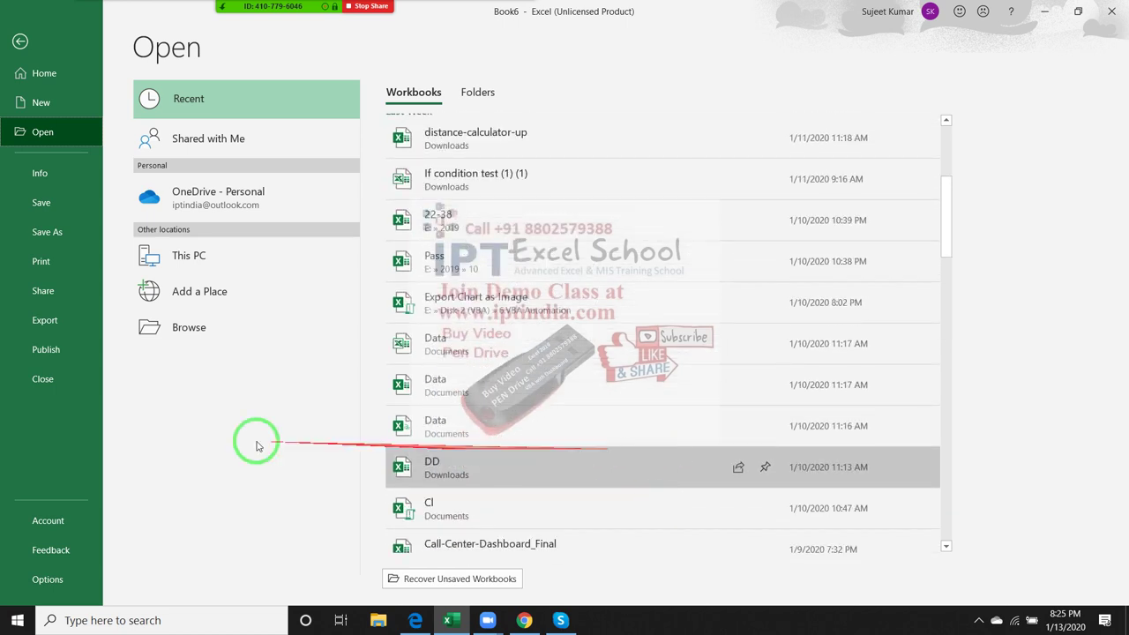
{"action": "left_click", "coordinate": [228, 336]}
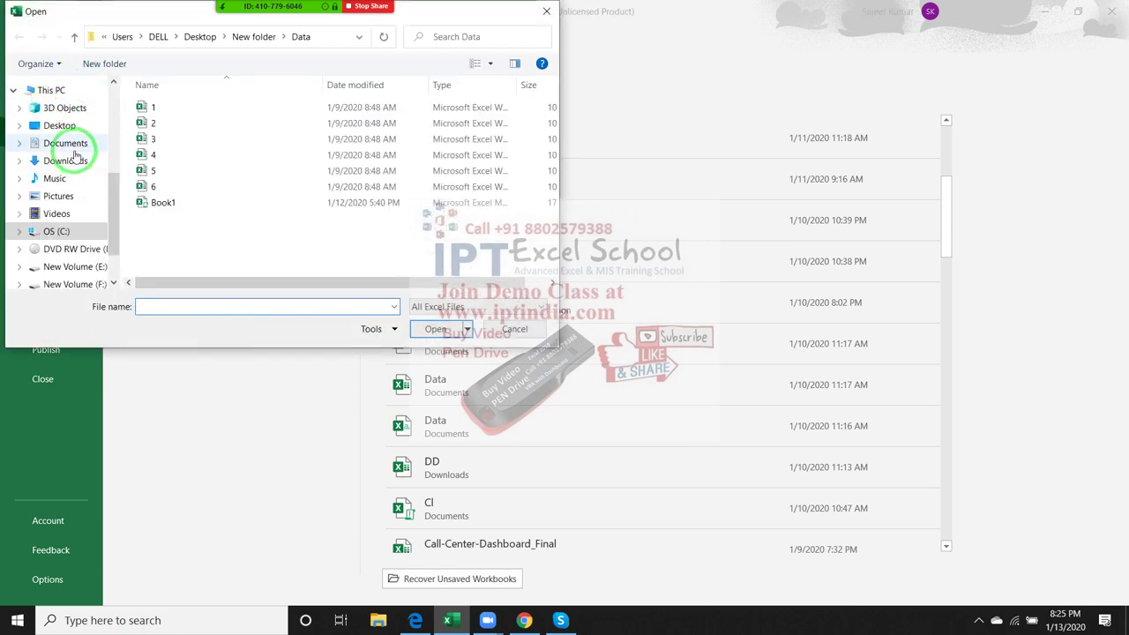
Step: Open 5.Dashboard - Sales Performance from E:\Disk-3\3.Dashboard
{"action": "left_click", "coordinate": [71, 266]}
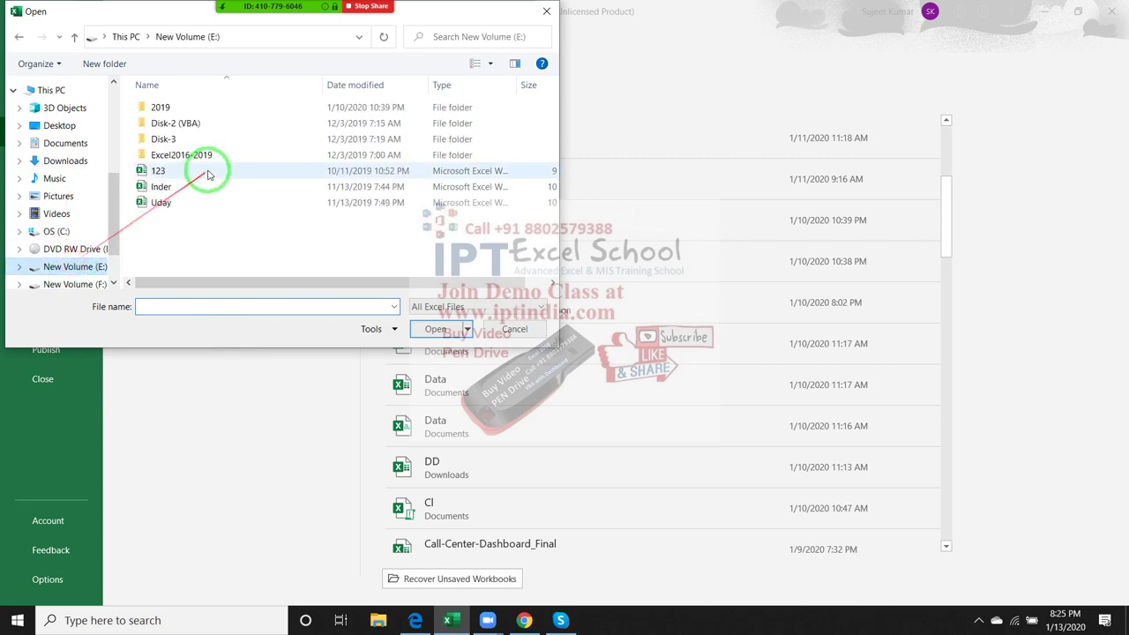
{"action": "mouse_move", "coordinate": [163, 139]}
{"action": "double_click", "coordinate": [186, 141]}
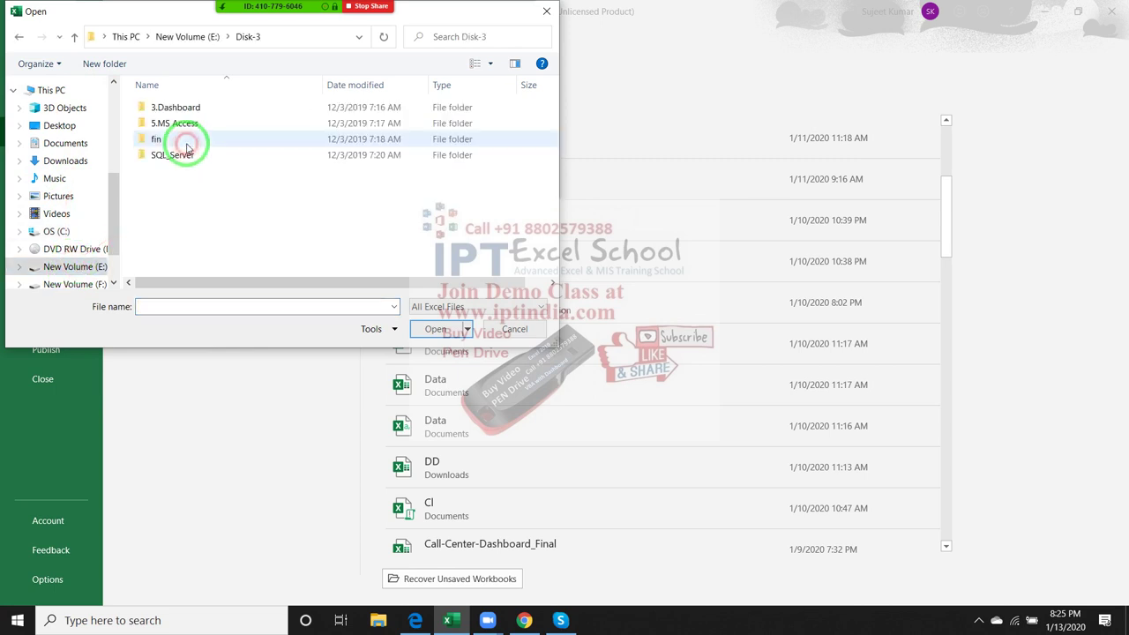
{"action": "left_click", "coordinate": [176, 108]}
{"action": "double_click", "coordinate": [177, 108]}
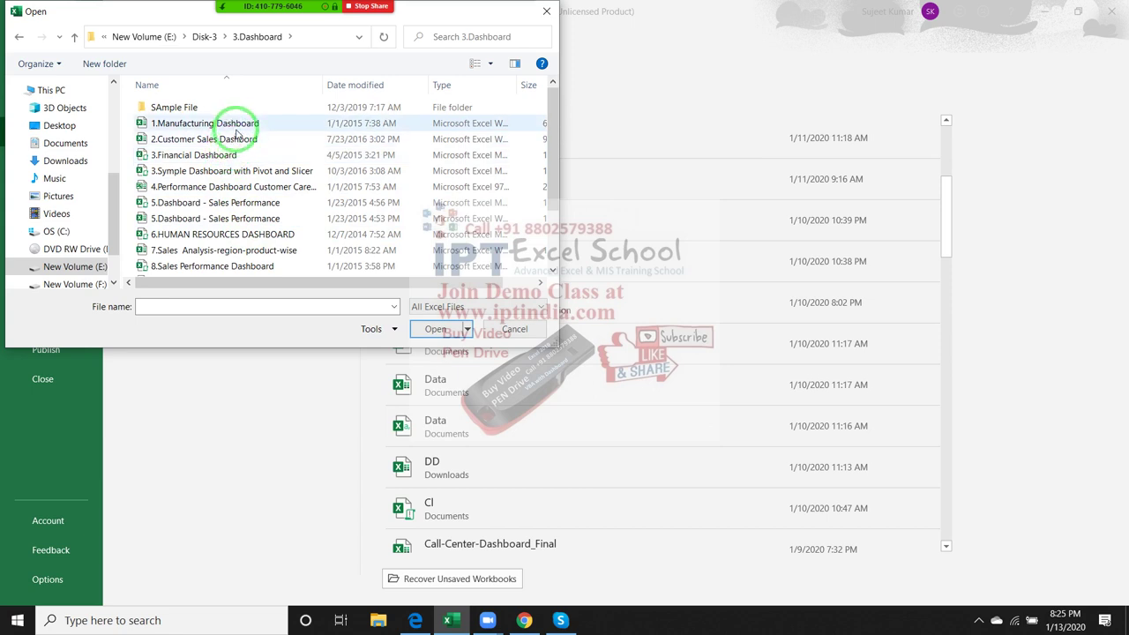
{"action": "left_click", "coordinate": [237, 123]}
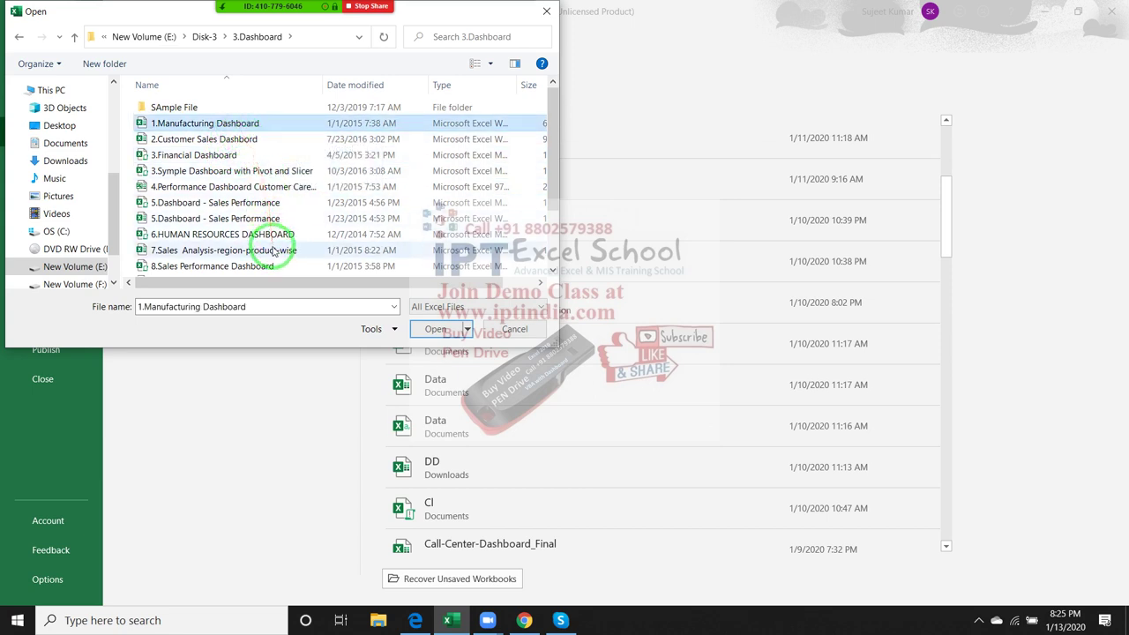
{"action": "left_click", "coordinate": [257, 204]}
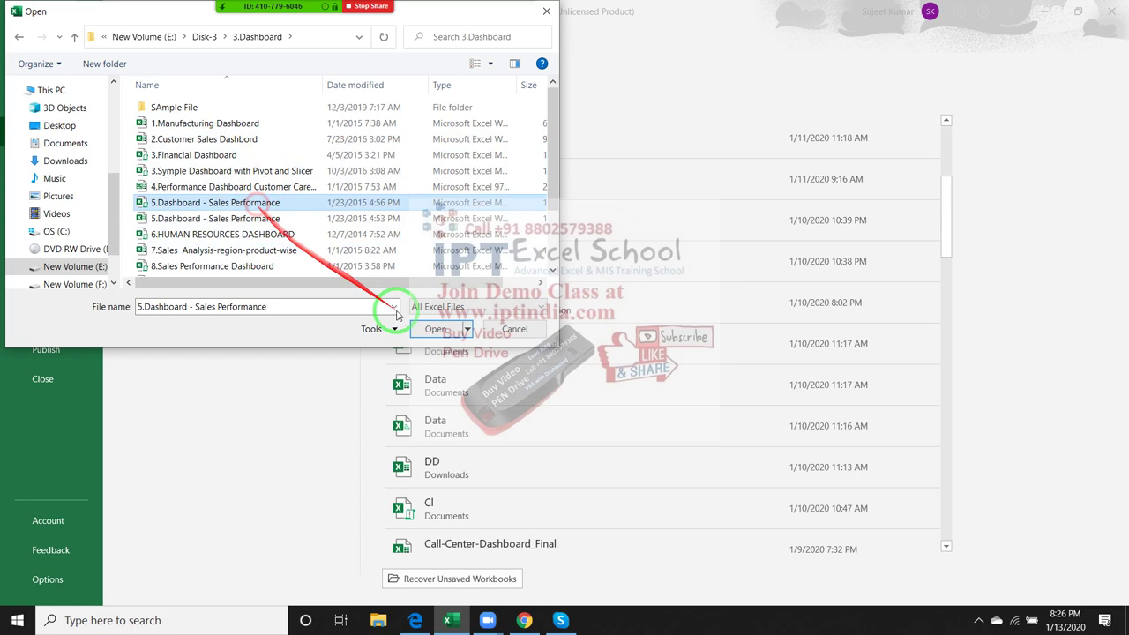
{"action": "left_click", "coordinate": [436, 329]}
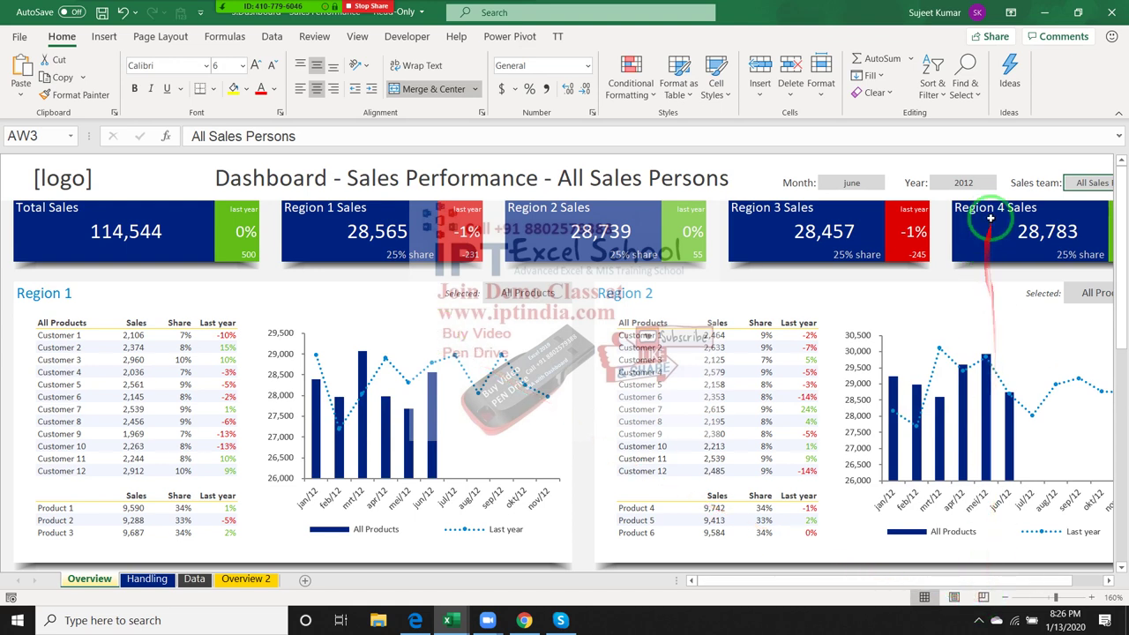
Step: Switch the dashboard's Year to 2011, then back to 2012
{"action": "left_click", "coordinate": [977, 180]}
{"action": "left_click", "coordinate": [1003, 181]}
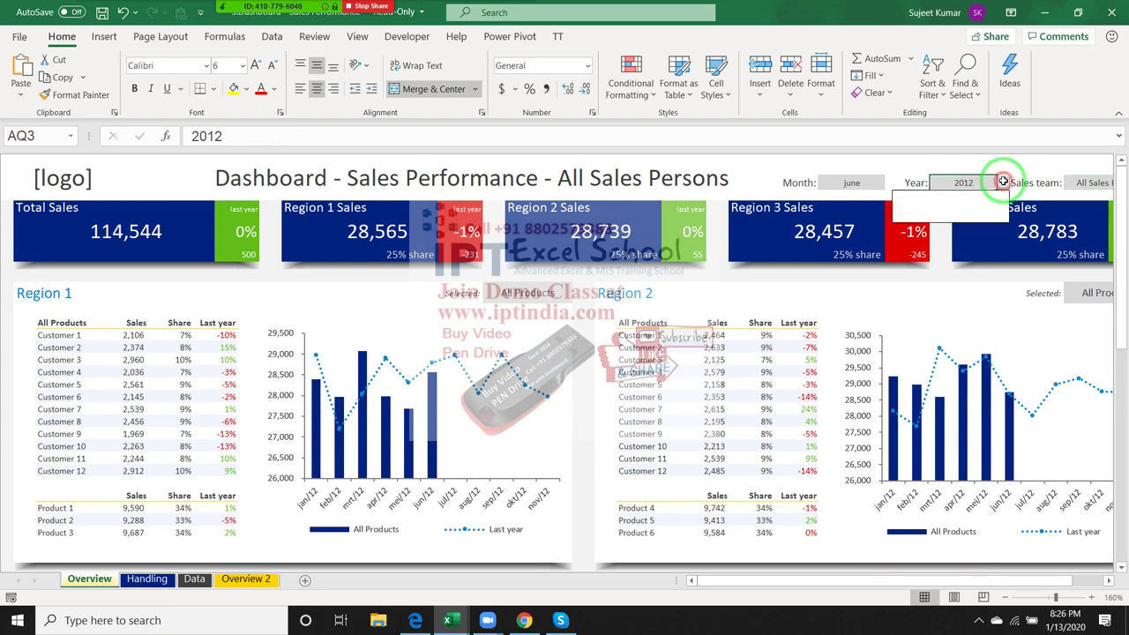
{"action": "left_click", "coordinate": [992, 200]}
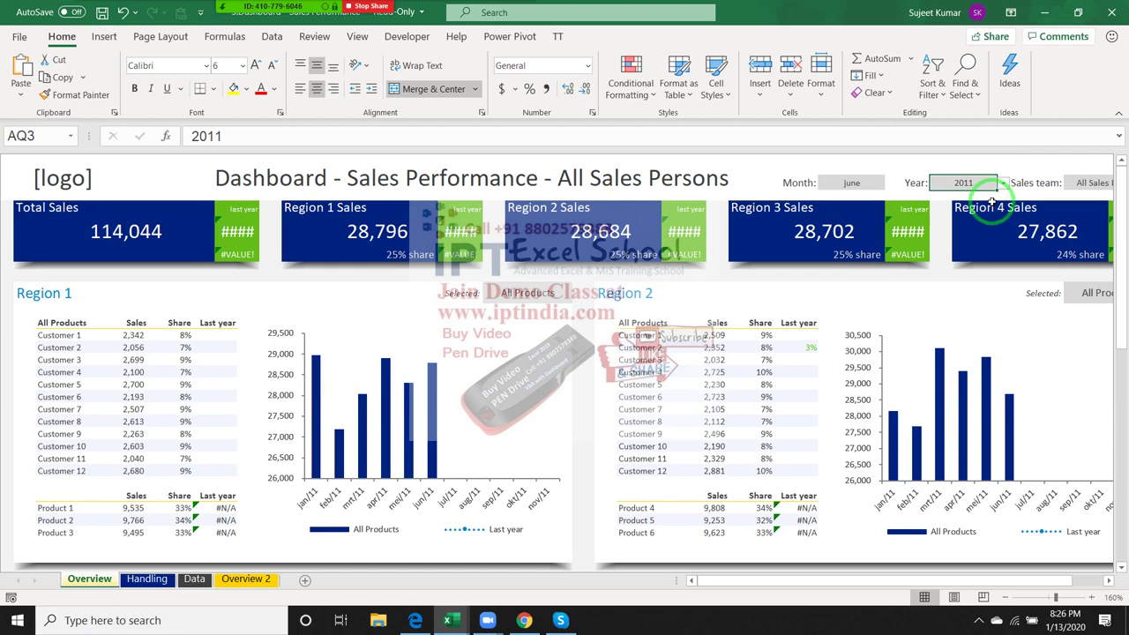
{"action": "left_click", "coordinate": [1003, 182]}
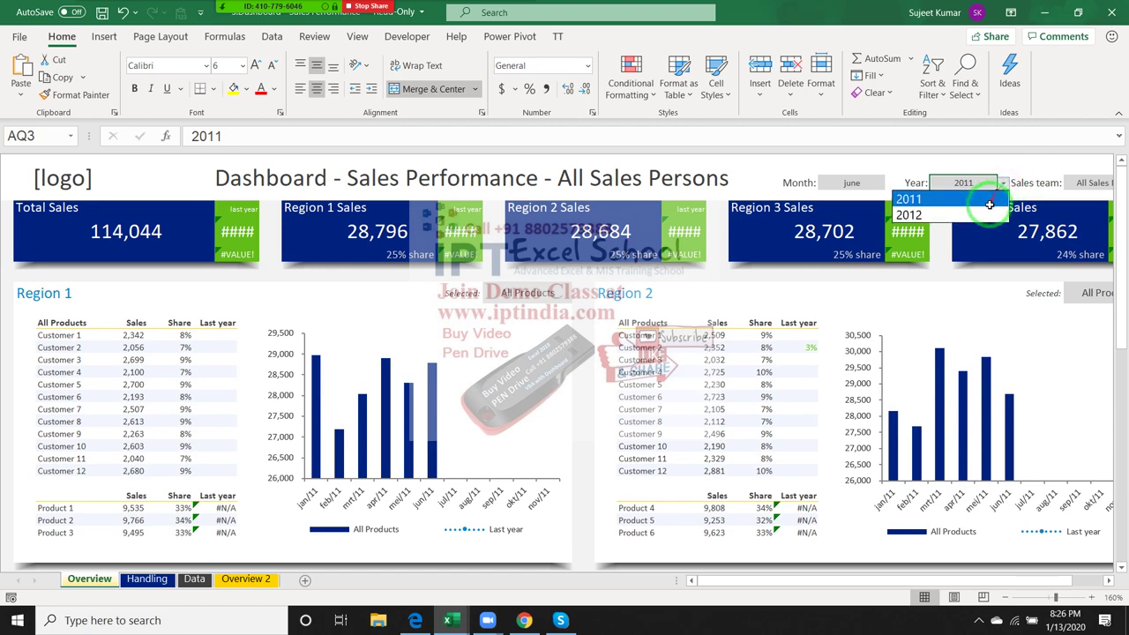
{"action": "left_click", "coordinate": [988, 215]}
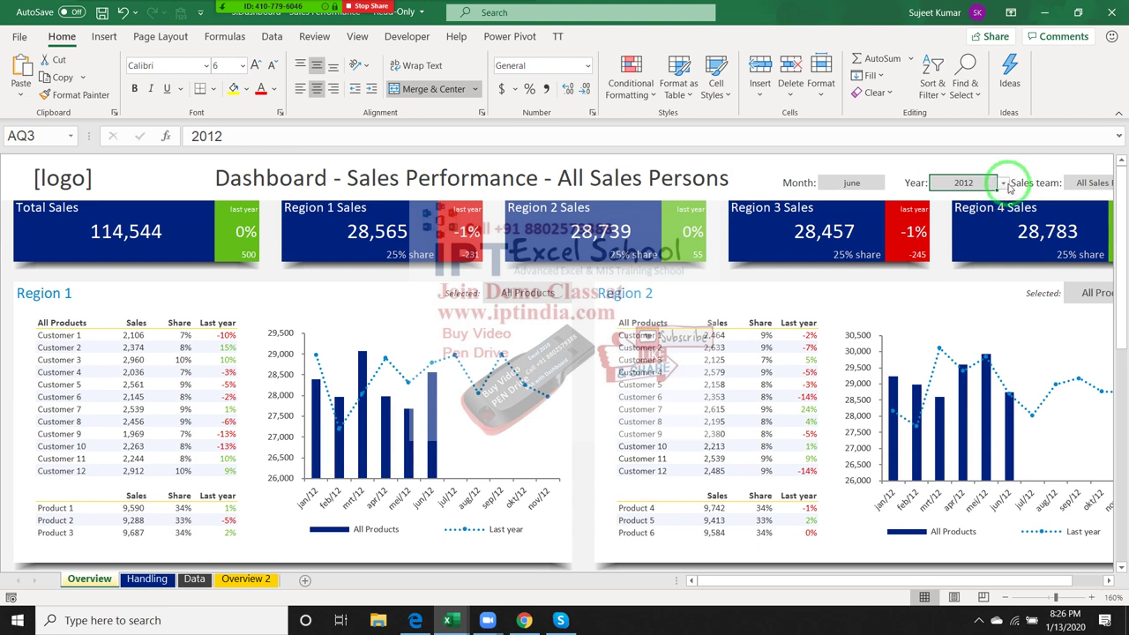
Step: Set the dashboard's Month dropdown to august
{"action": "left_click", "coordinate": [1007, 182]}
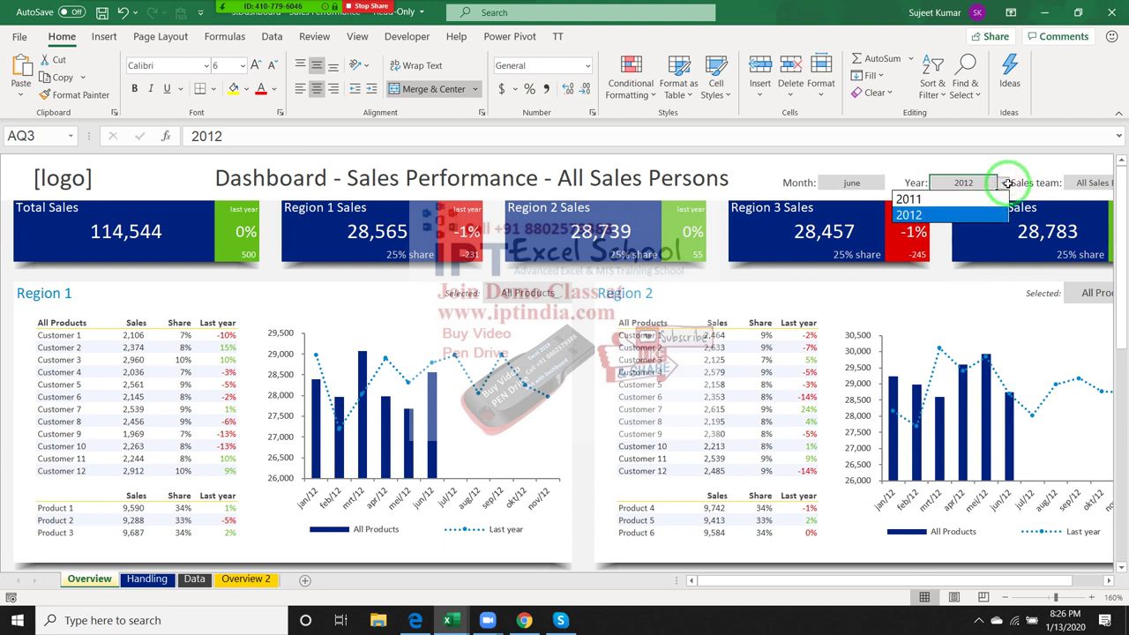
{"action": "left_click_drag", "start_coordinate": [40, 304], "coordinate": [940, 273]}
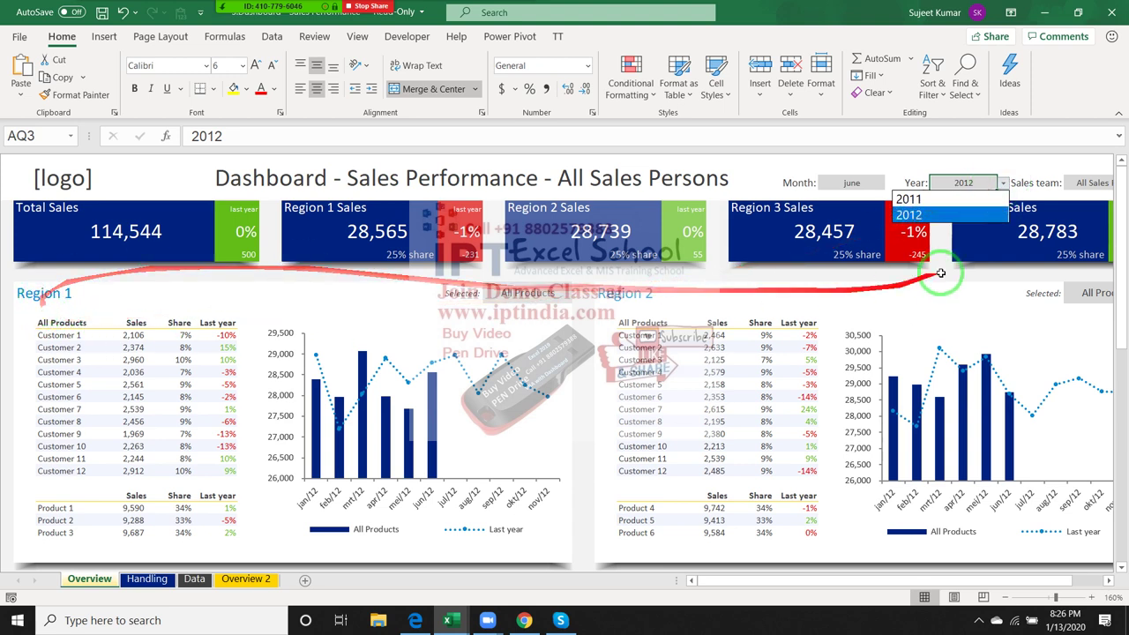
{"action": "left_click", "coordinate": [822, 195]}
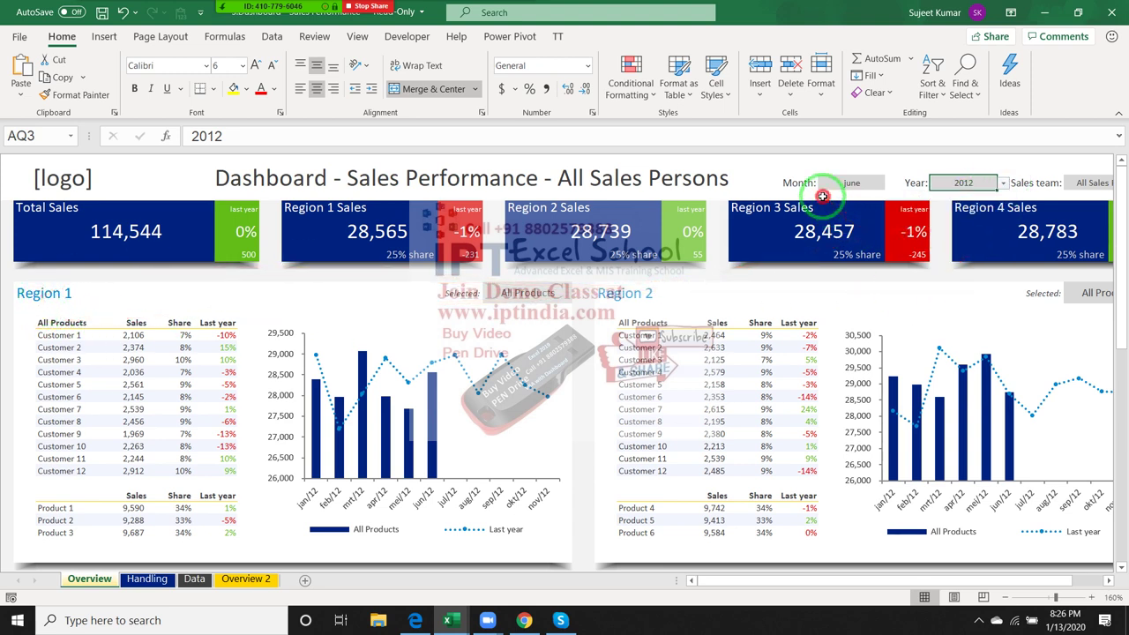
{"action": "left_click", "coordinate": [847, 182]}
{"action": "left_click", "coordinate": [891, 183]}
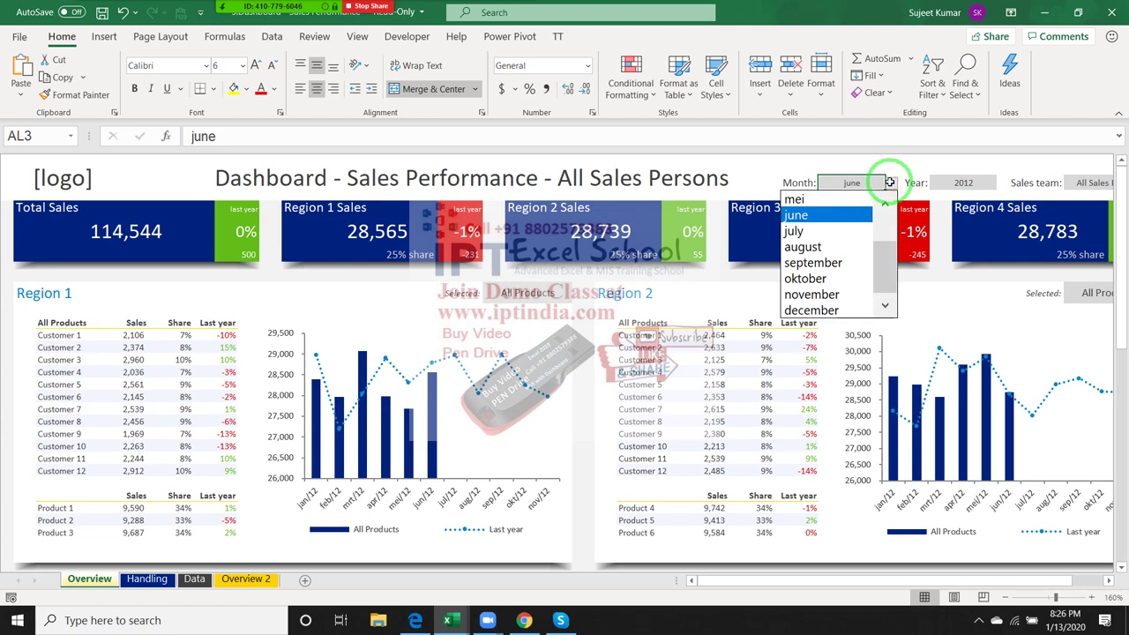
{"action": "left_click", "coordinate": [865, 247]}
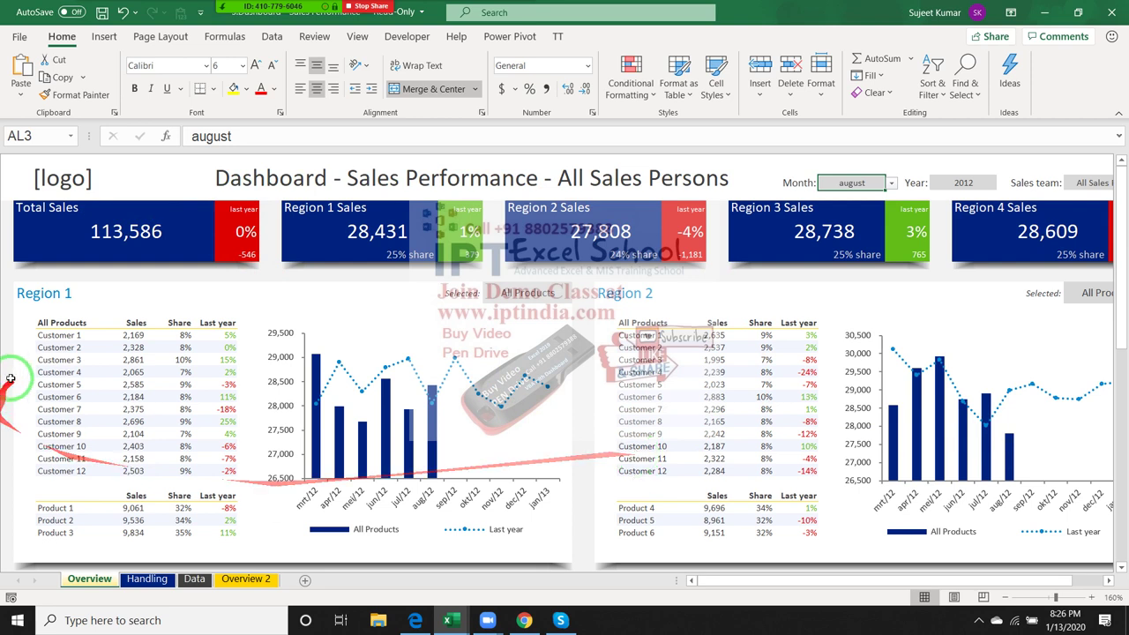
Step: Look over the Region 1 customer table, then go from the Data sheet to the Overview dashboard
{"action": "left_click", "coordinate": [44, 371]}
{"action": "left_click", "coordinate": [51, 345]}
{"action": "left_click_drag", "start_coordinate": [53, 335], "coordinate": [217, 466]}
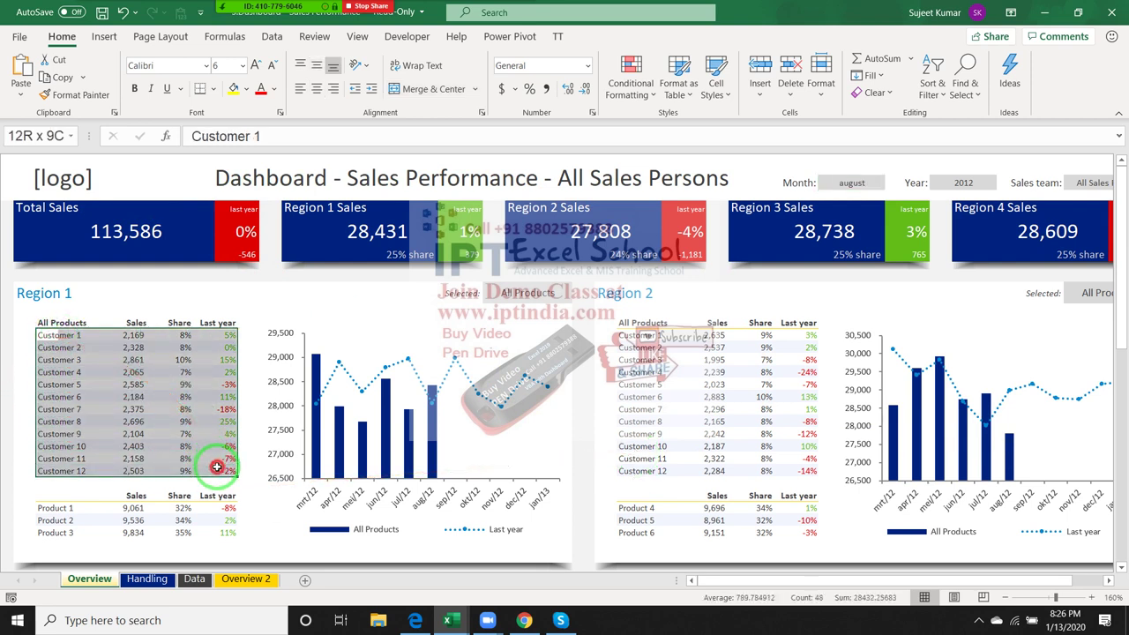
{"action": "left_click", "coordinate": [70, 348]}
{"action": "left_click", "coordinate": [59, 373]}
{"action": "left_click", "coordinate": [58, 385]}
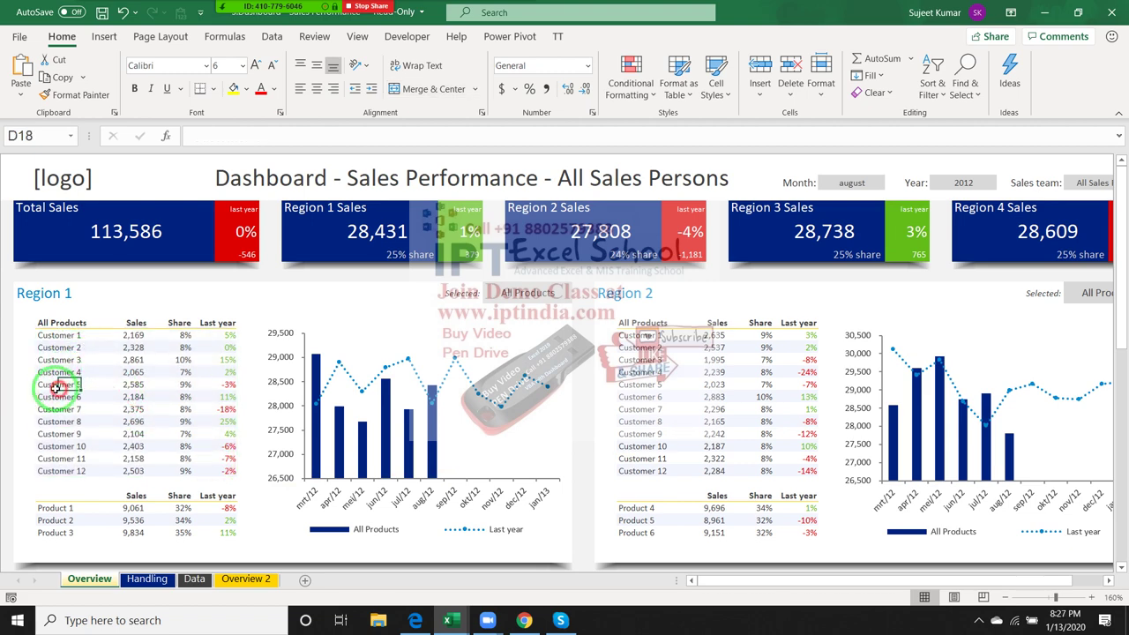
{"action": "left_click", "coordinate": [48, 372]}
{"action": "scroll", "coordinate": [177, 432], "scroll_direction": "down", "scroll_amount": 3}
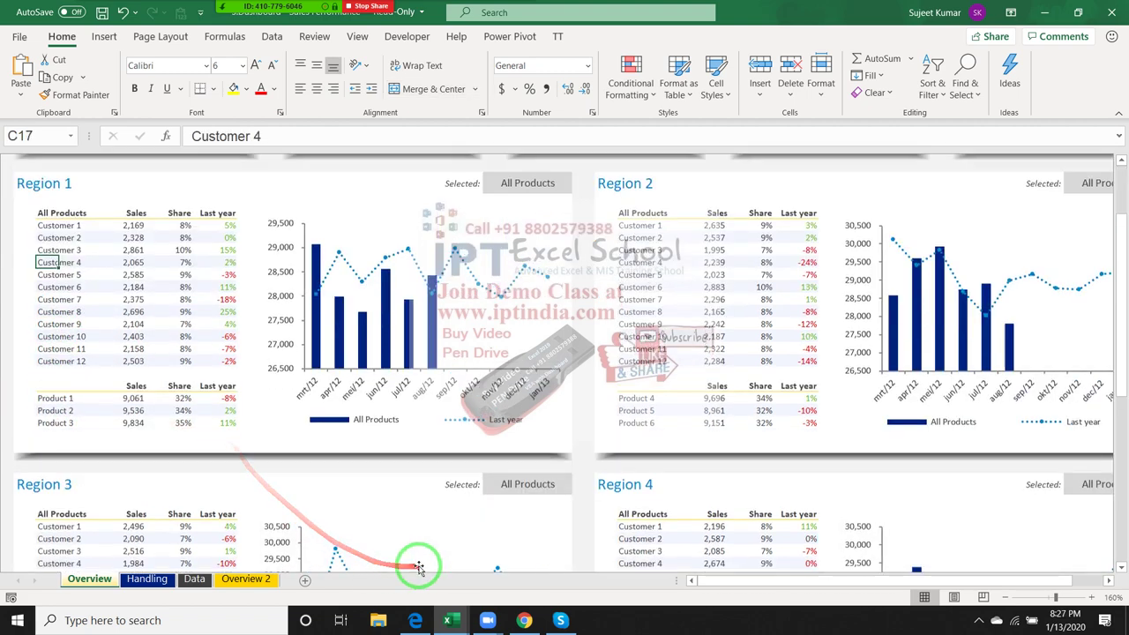
{"action": "scroll", "coordinate": [371, 538], "scroll_direction": "up", "scroll_amount": 3}
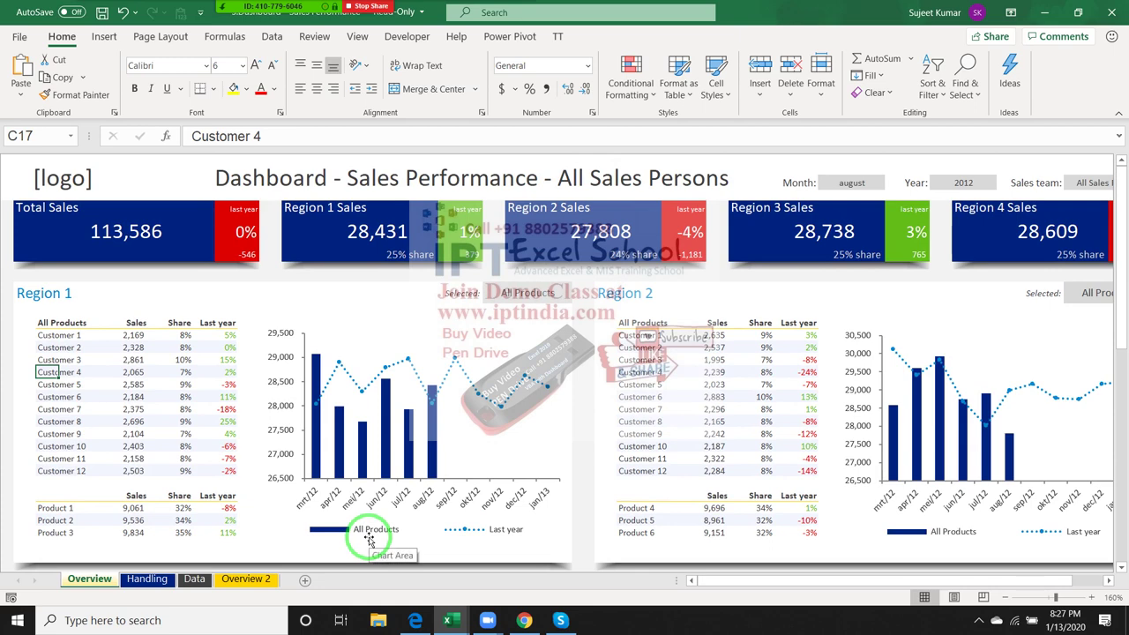
{"action": "left_click", "coordinate": [194, 580]}
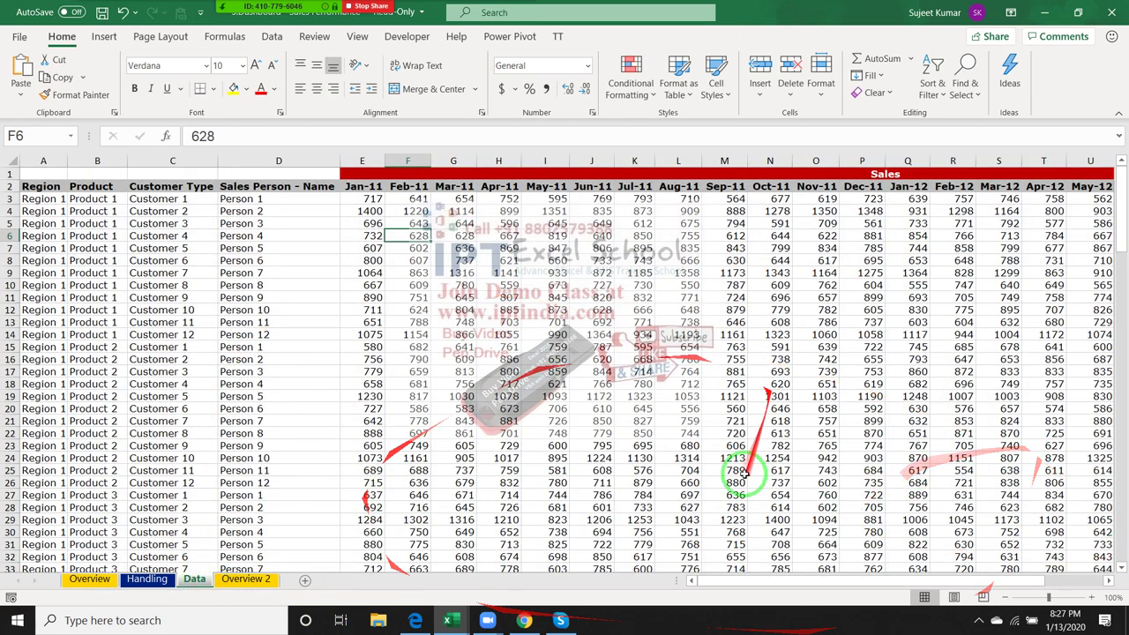
{"action": "left_click", "coordinate": [69, 580]}
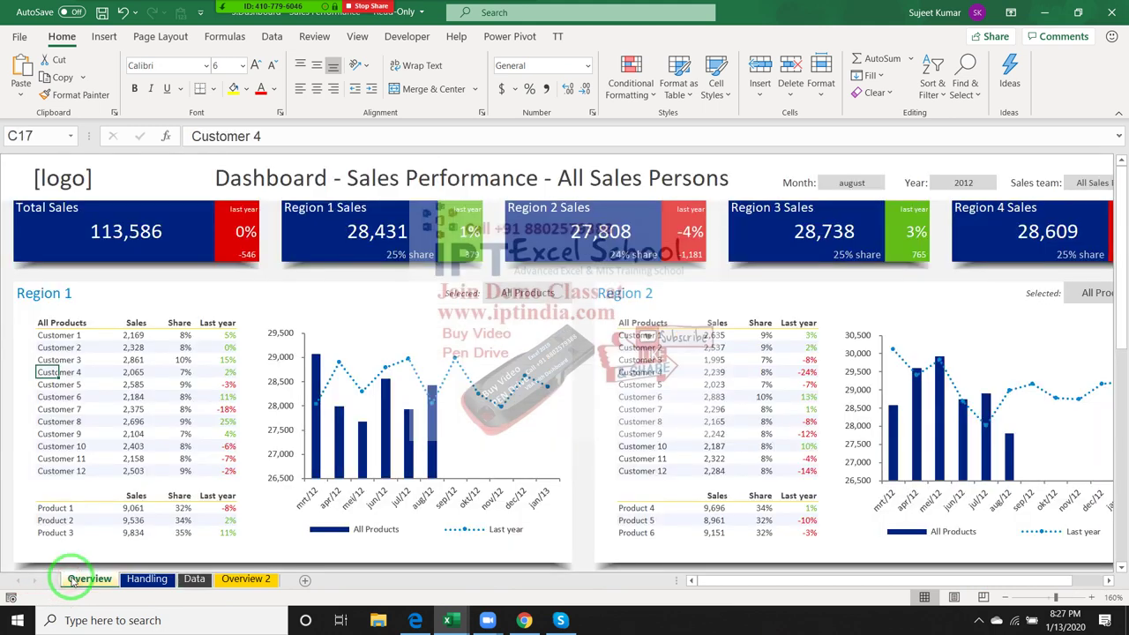
Step: Set the dashboard's month selector to september
{"action": "left_click", "coordinate": [852, 183]}
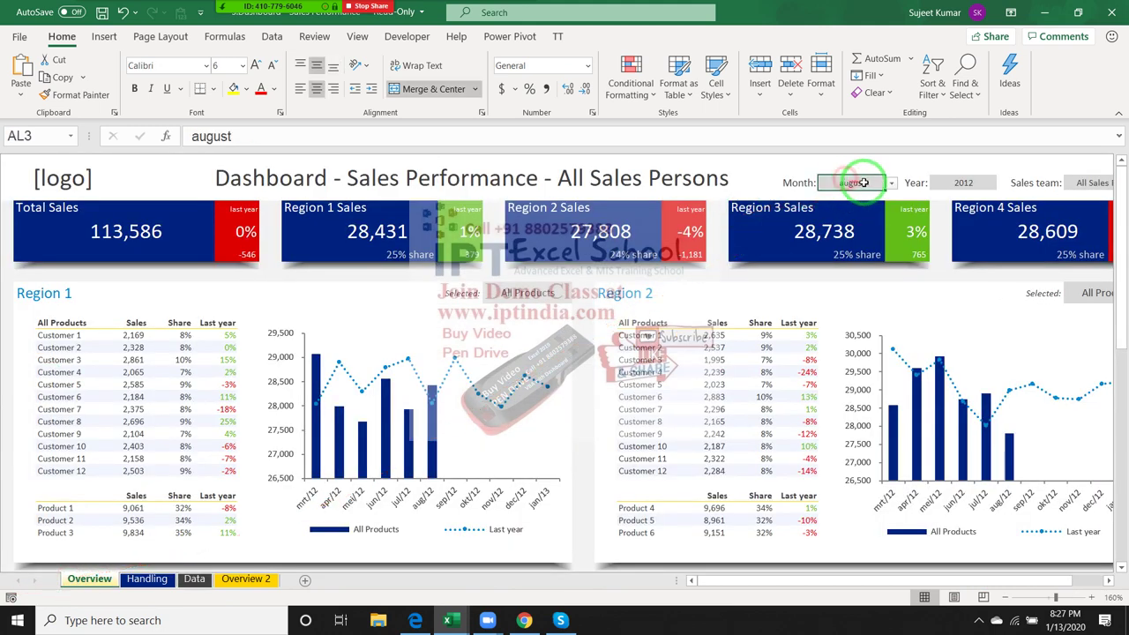
{"action": "left_click", "coordinate": [891, 186]}
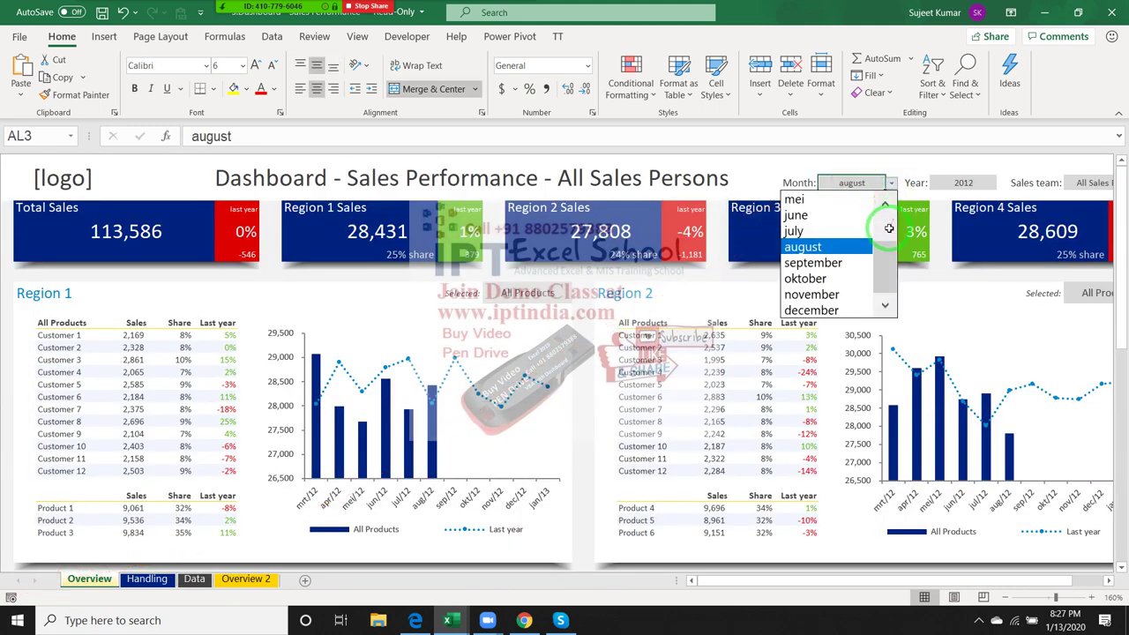
{"action": "left_click", "coordinate": [863, 262]}
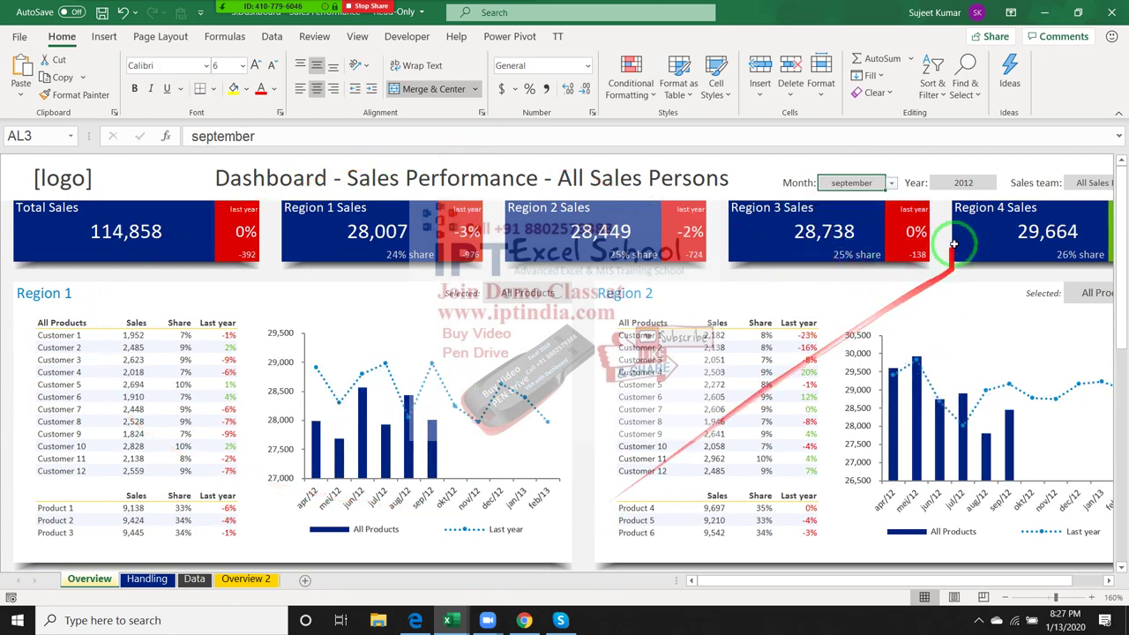
{"action": "left_click", "coordinate": [964, 186]}
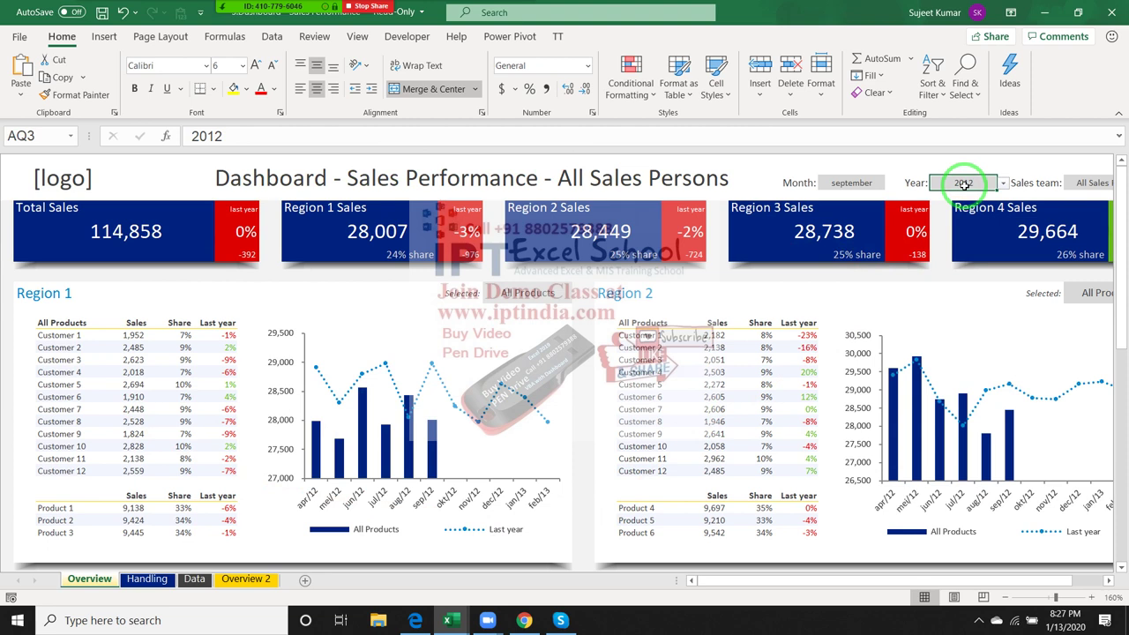
Step: Inspect the formulas behind Total Sales, its last-year percentage and the -392 difference
{"action": "left_click", "coordinate": [108, 240]}
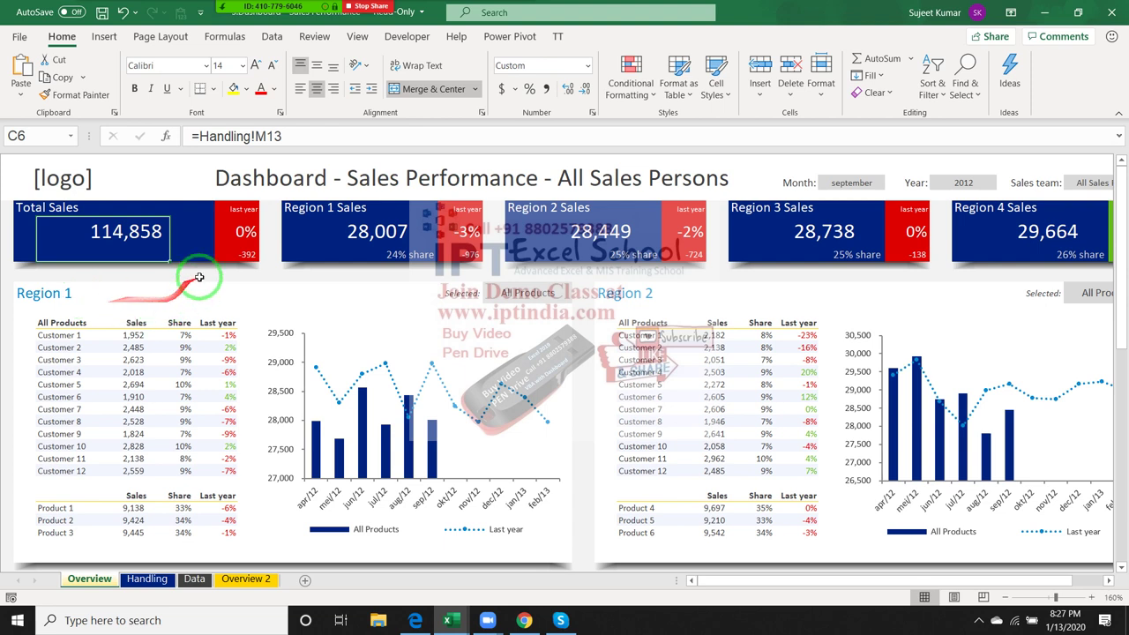
{"action": "left_click", "coordinate": [235, 237]}
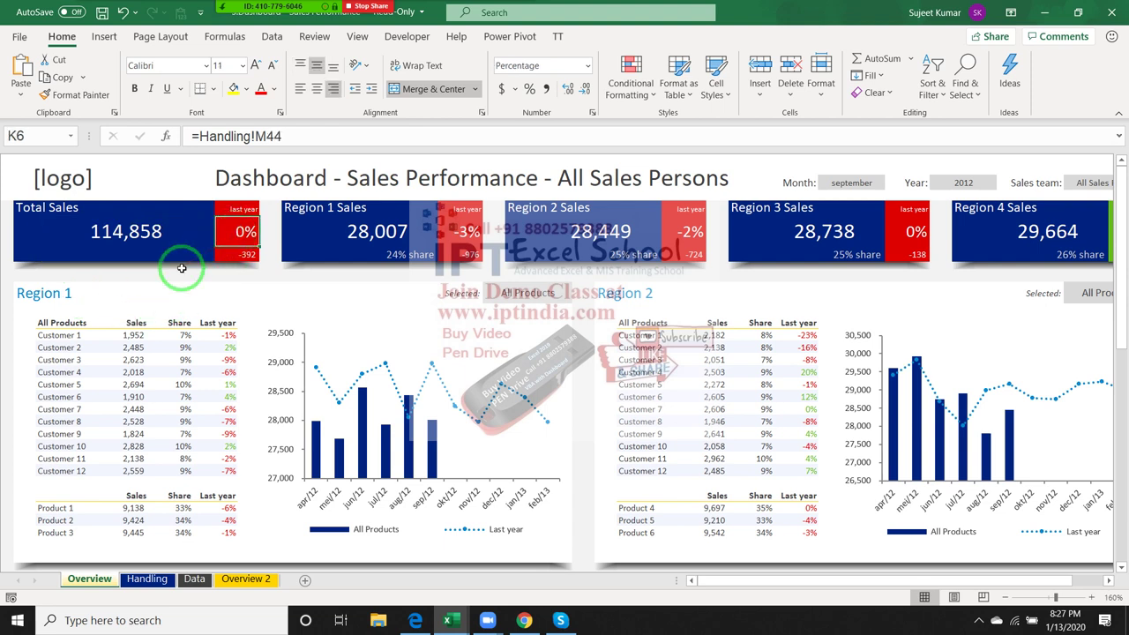
{"action": "left_click", "coordinate": [236, 255]}
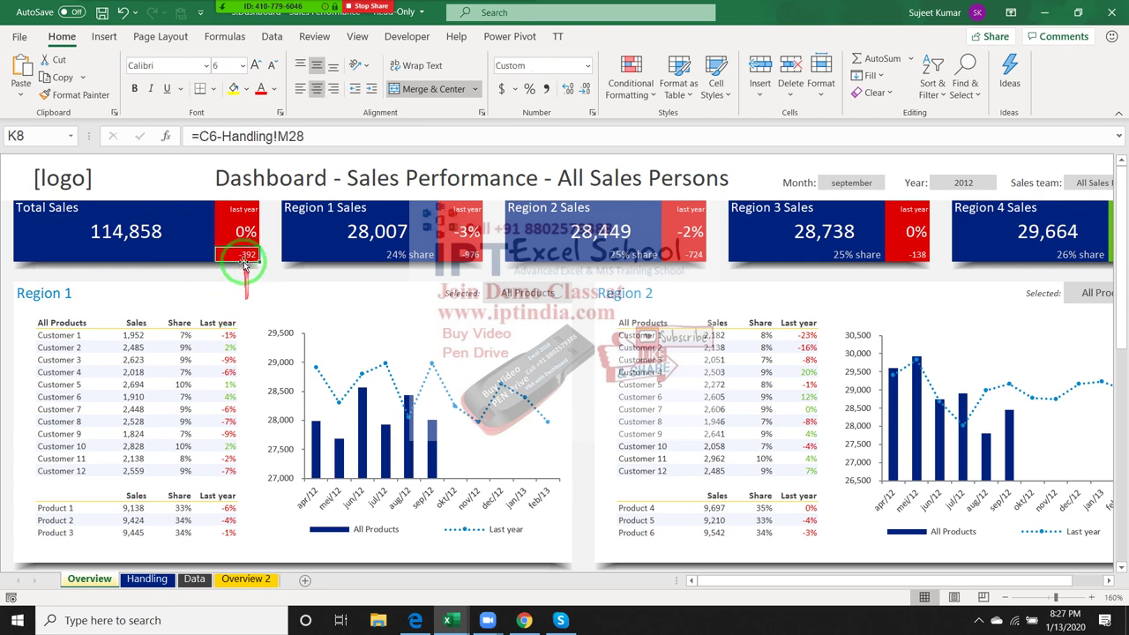
{"action": "left_click", "coordinate": [237, 210]}
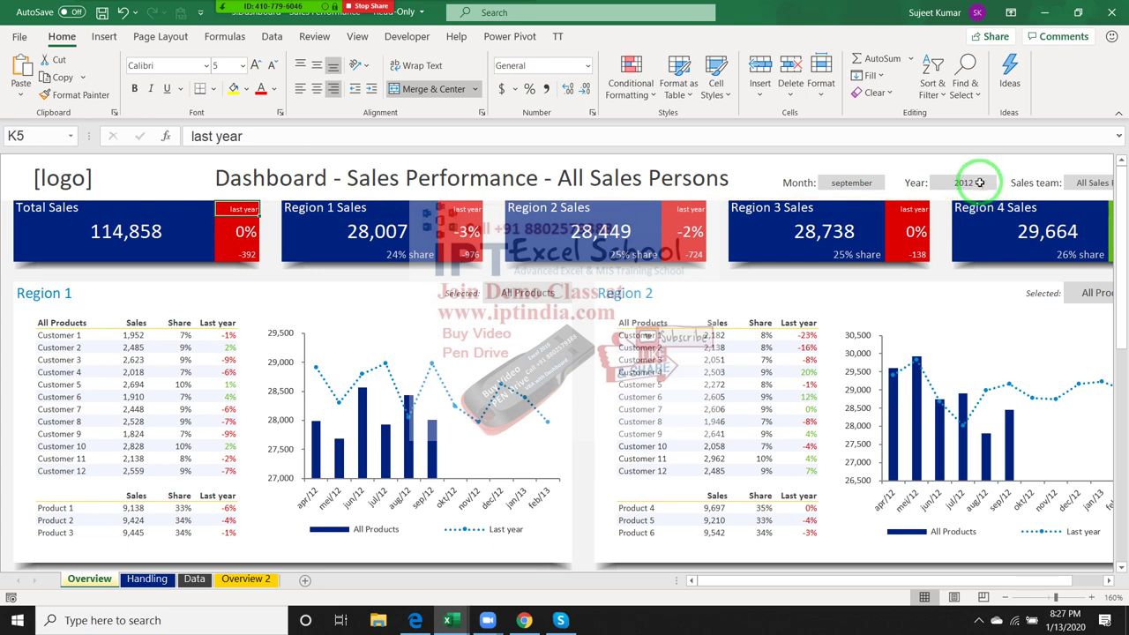
{"action": "left_click", "coordinate": [979, 183]}
{"action": "left_click", "coordinate": [1002, 183]}
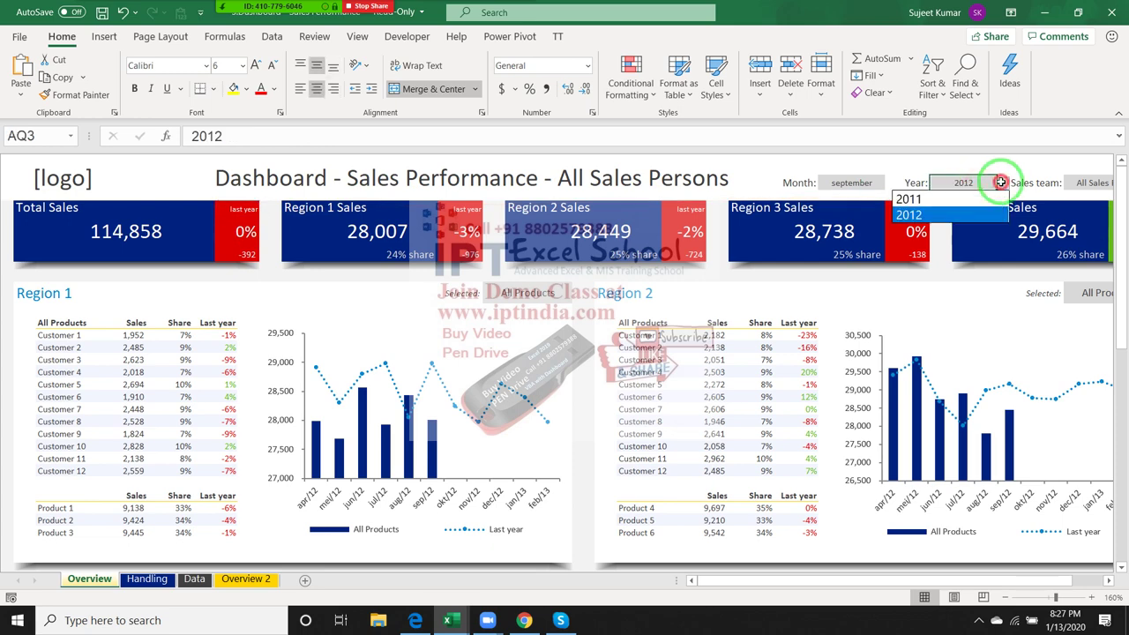
{"action": "left_click", "coordinate": [990, 200]}
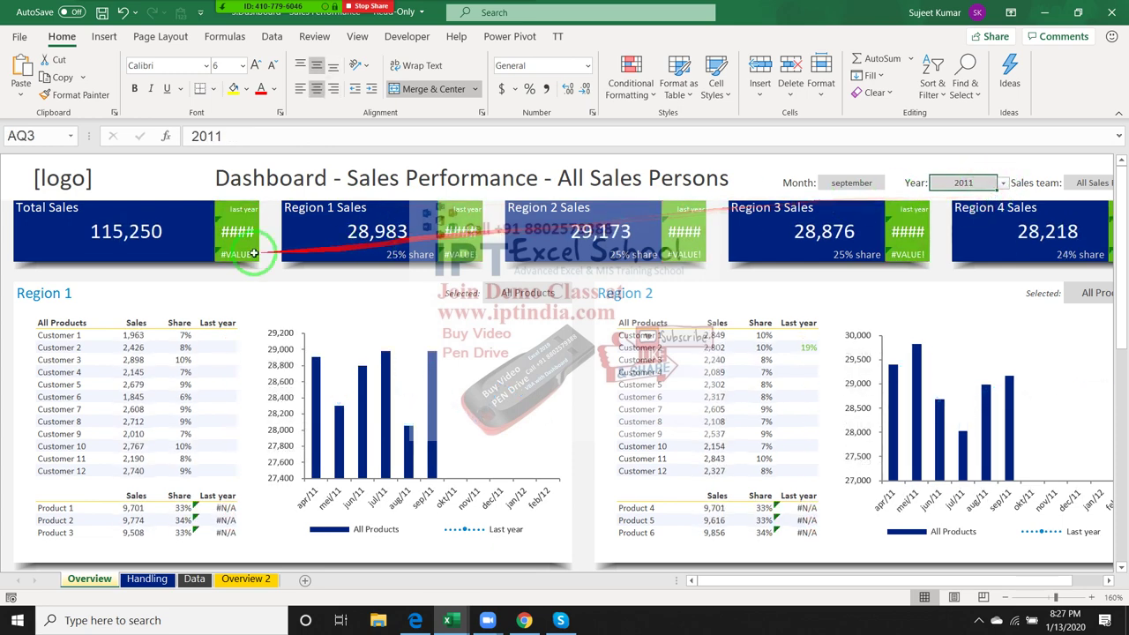
{"action": "left_click", "coordinate": [148, 231]}
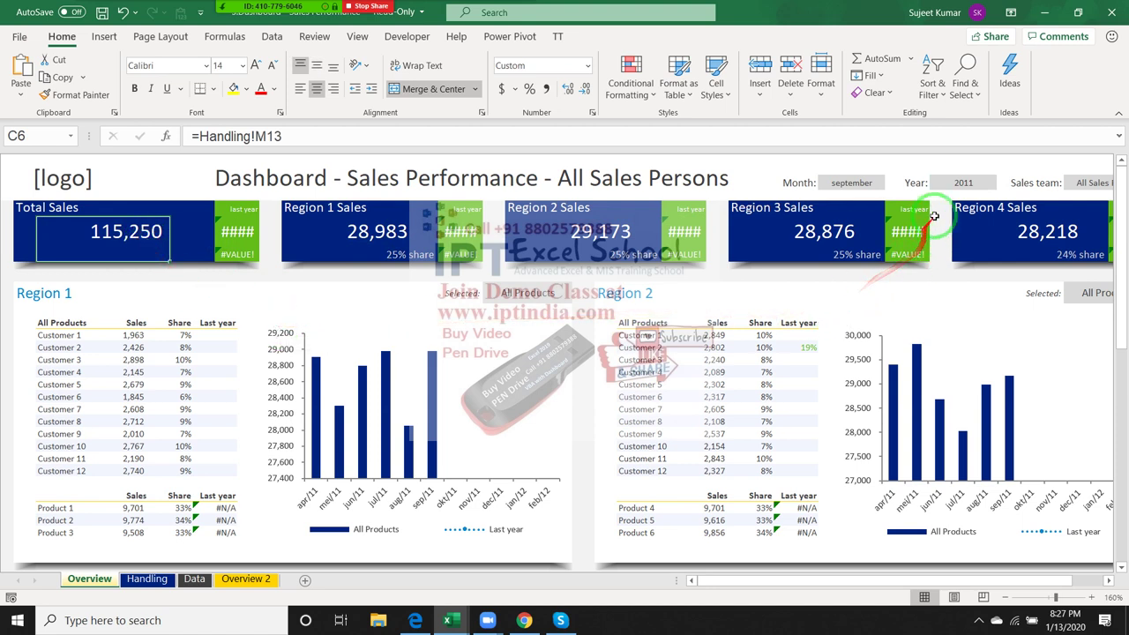
{"action": "left_click", "coordinate": [957, 183]}
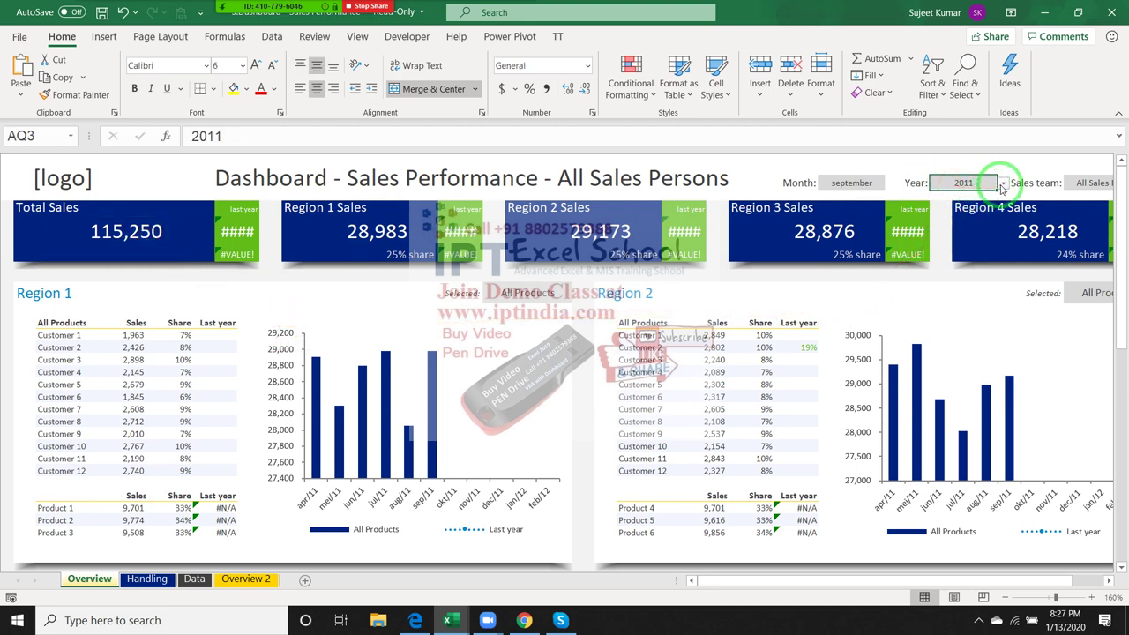
{"action": "left_click", "coordinate": [1000, 183]}
{"action": "left_click", "coordinate": [986, 214]}
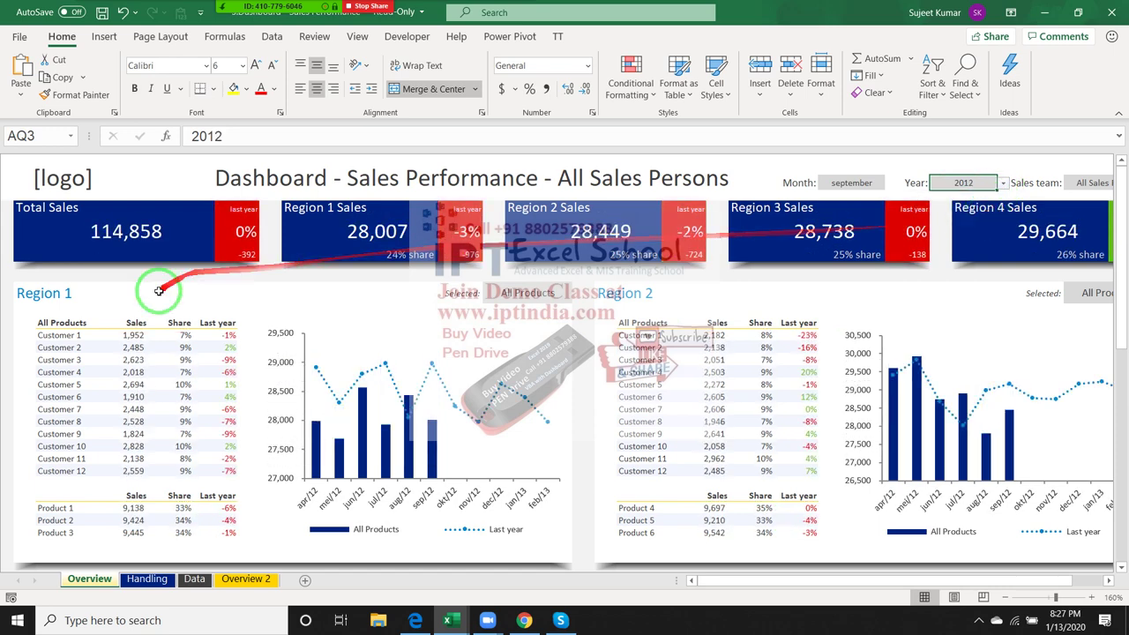
{"action": "left_click", "coordinate": [238, 254]}
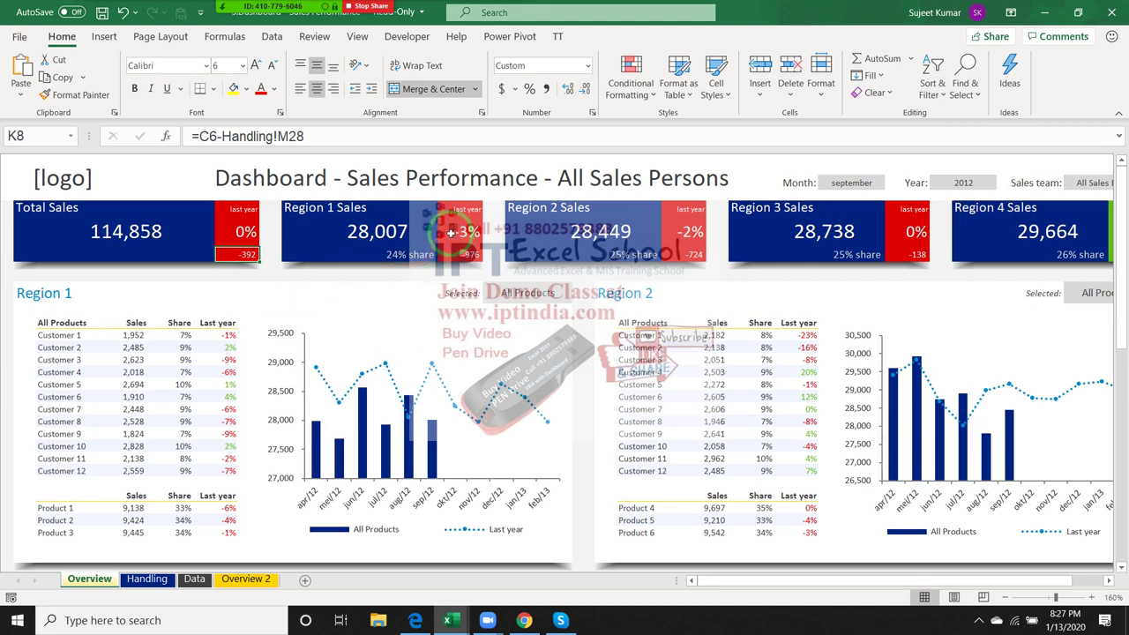
{"action": "left_click", "coordinate": [414, 253]}
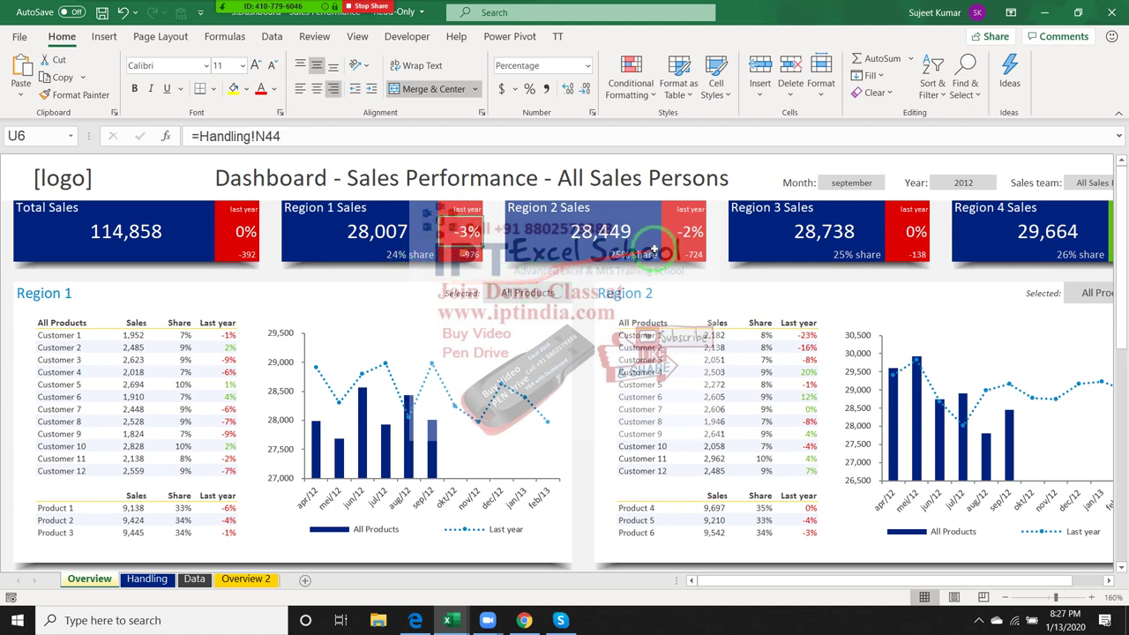
{"action": "left_click", "coordinate": [688, 231]}
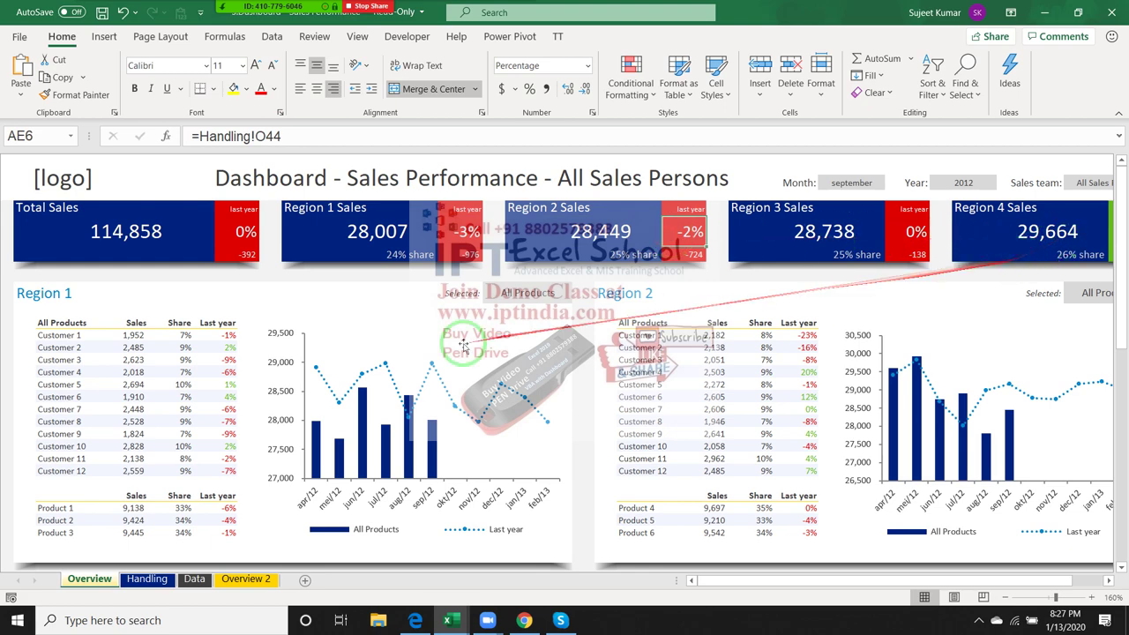
{"action": "left_click_drag", "start_coordinate": [734, 585], "coordinate": [781, 582]}
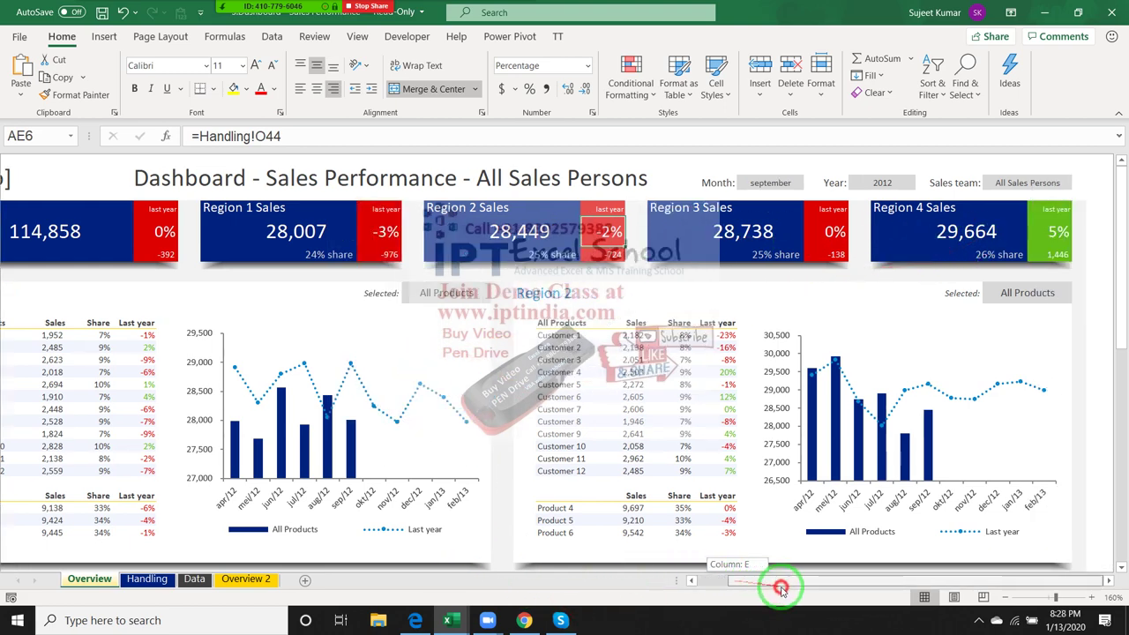
{"action": "left_click", "coordinate": [1056, 235]}
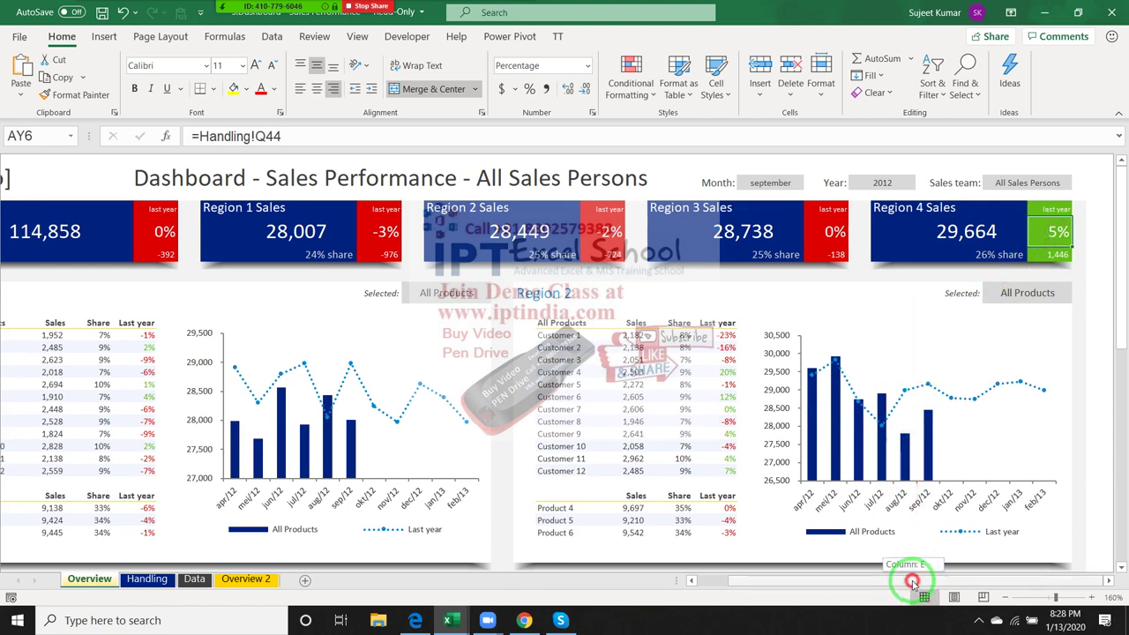
{"action": "left_click_drag", "start_coordinate": [914, 585], "coordinate": [801, 559]}
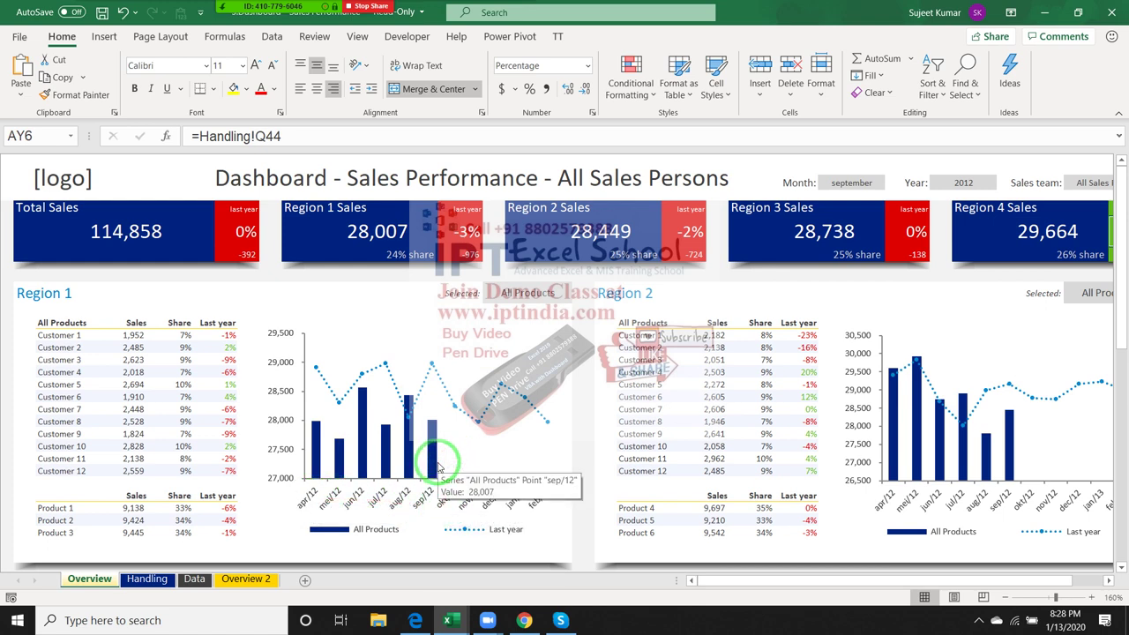
{"action": "left_click", "coordinate": [502, 293]}
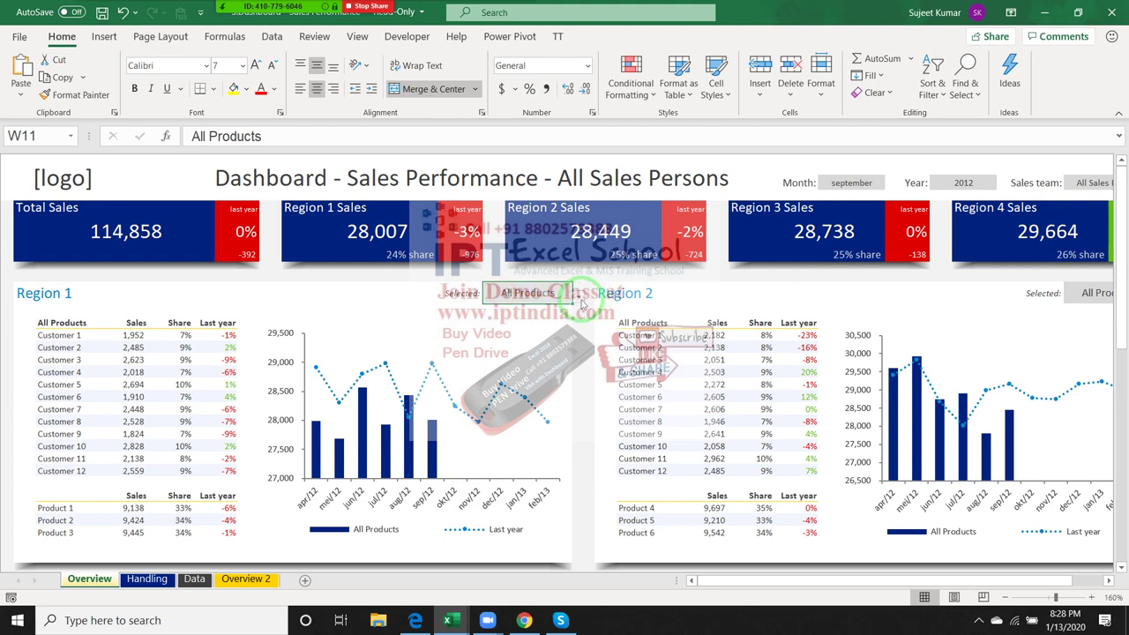
Step: Choose Product 1 for Region 1, then check that Region 2 is set to All Products
{"action": "left_click", "coordinate": [577, 294]}
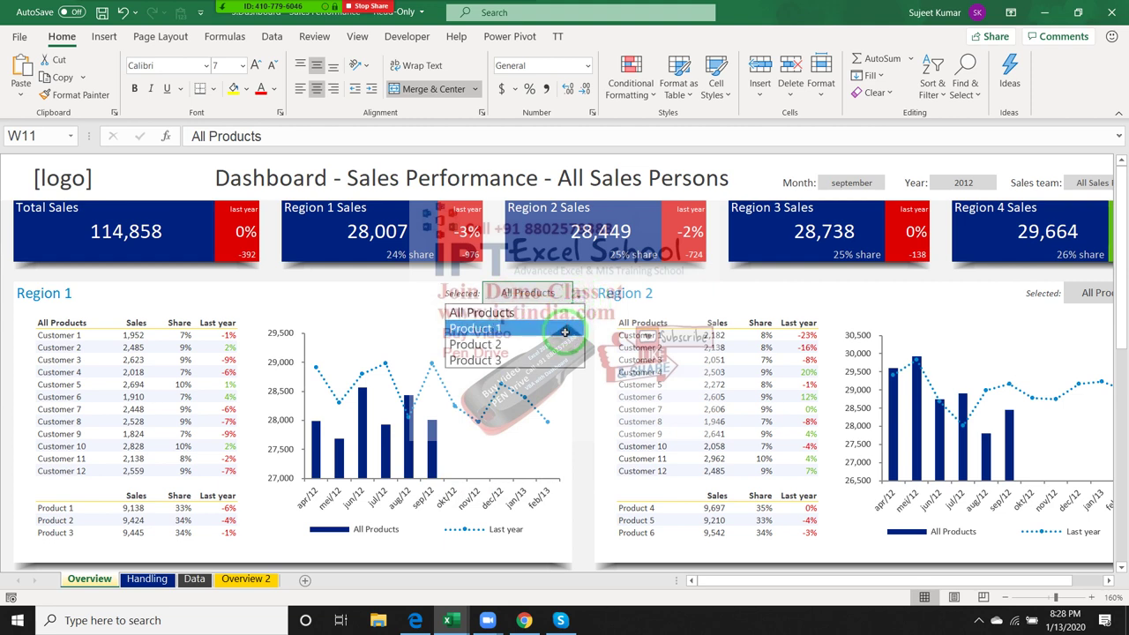
{"action": "left_click", "coordinate": [564, 329]}
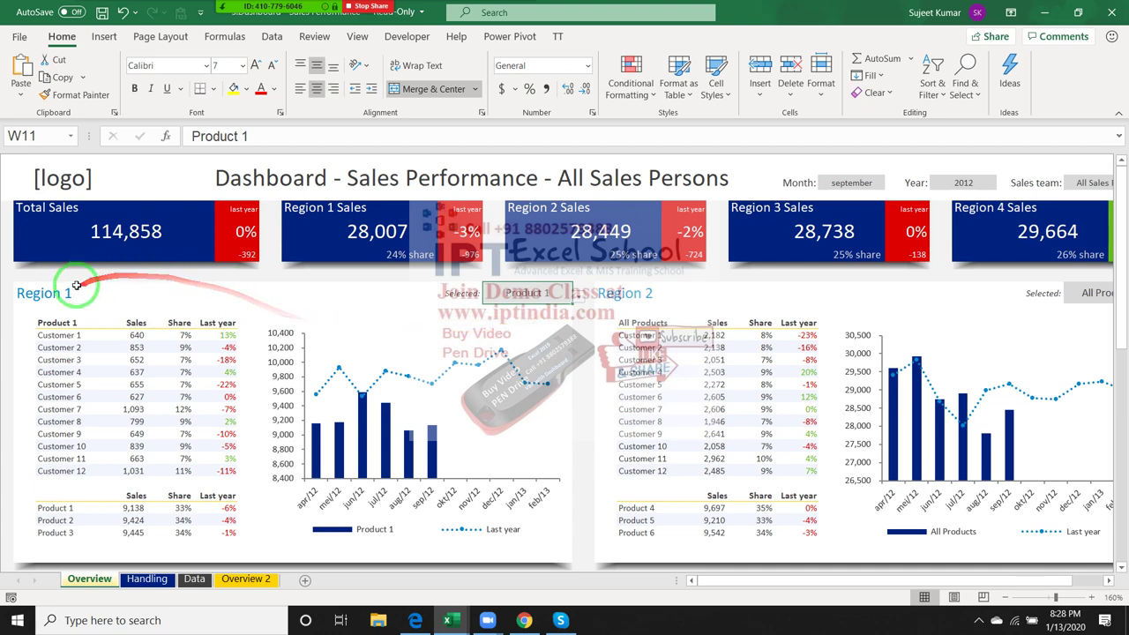
{"action": "left_click", "coordinate": [44, 294]}
{"action": "left_click", "coordinate": [685, 298]}
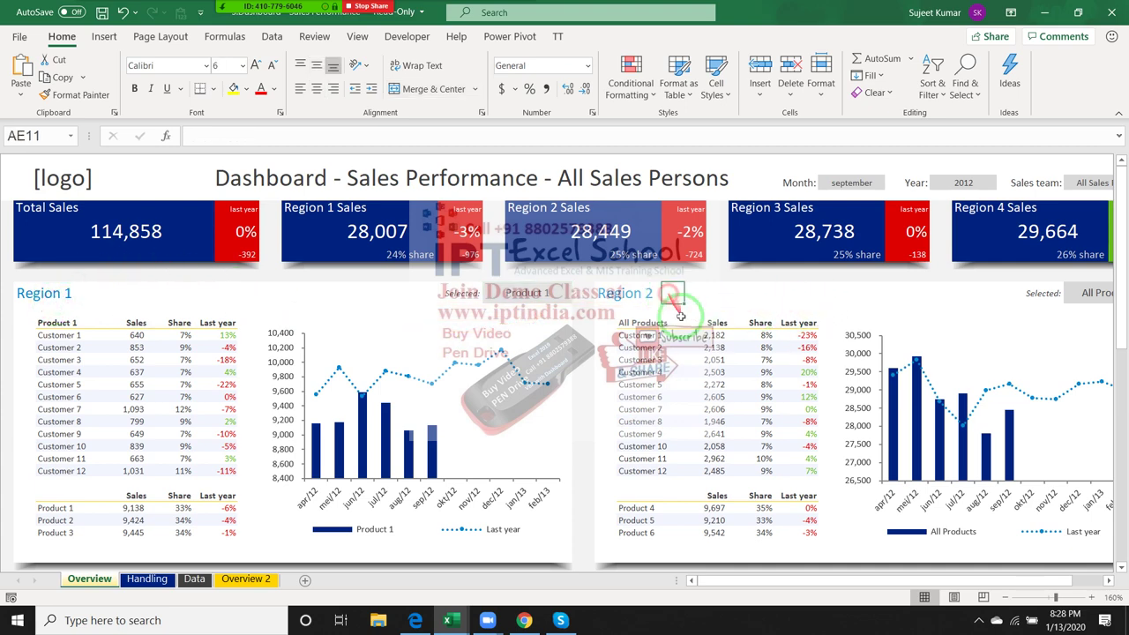
{"action": "mouse_move", "coordinate": [716, 583]}
{"action": "left_mouse_down"}
{"action": "mouse_move", "coordinate": [852, 582]}
{"action": "mouse_move", "coordinate": [676, 574]}
{"action": "left_mouse_up"}
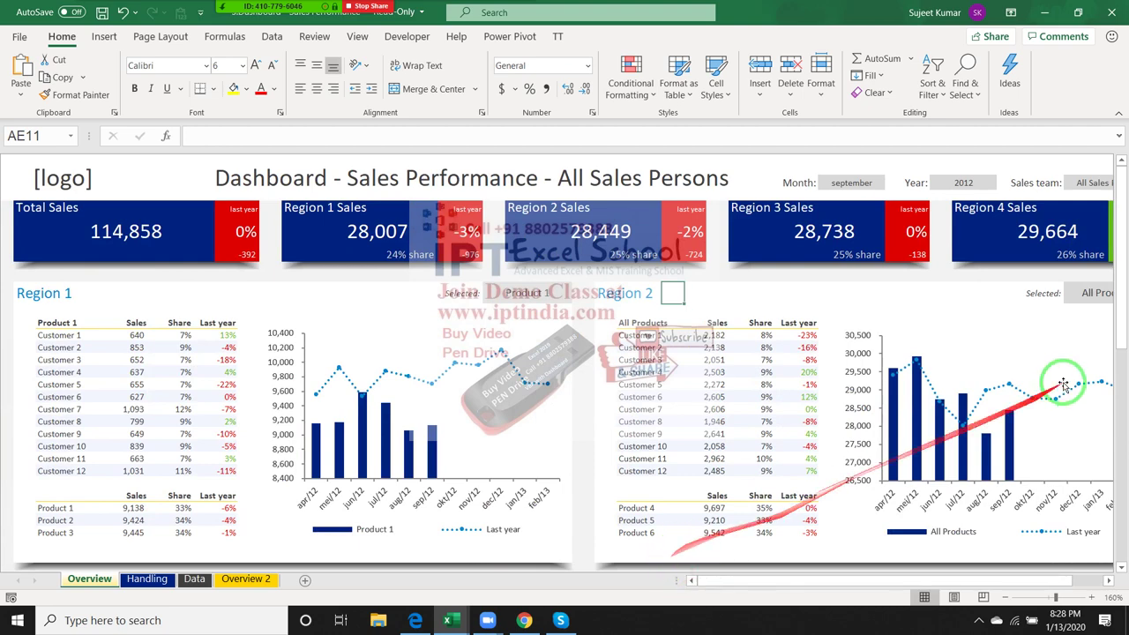
{"action": "left_click", "coordinate": [1092, 294]}
Step: Change the lower panel's selector from Sales Team to Products, then return to the dashboard top
{"action": "scroll", "coordinate": [970, 448], "scroll_direction": "down", "scroll_amount": 2}
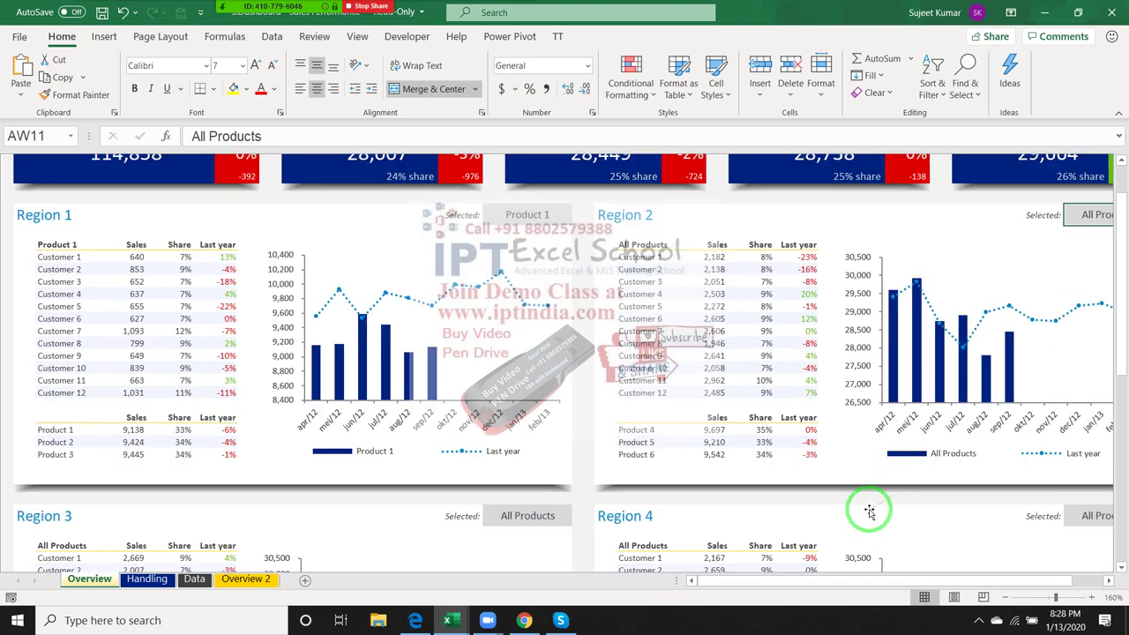
{"action": "scroll", "coordinate": [870, 512], "scroll_direction": "down", "scroll_amount": 3}
{"action": "scroll", "coordinate": [869, 474], "scroll_direction": "down", "scroll_amount": 1}
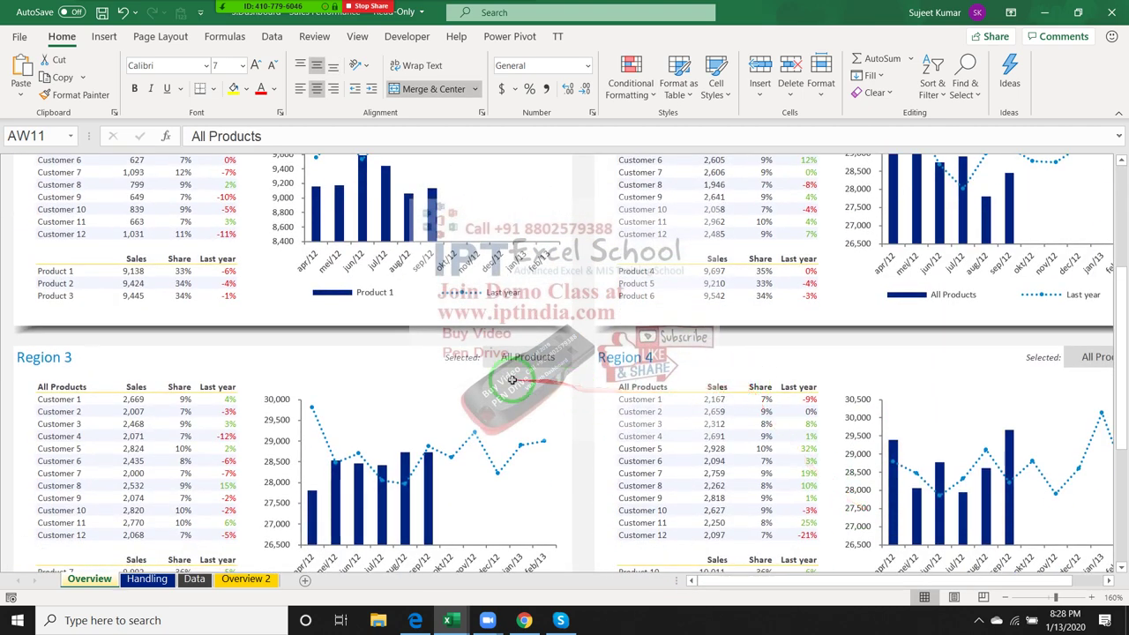
{"action": "scroll", "coordinate": [1053, 323], "scroll_direction": "down", "scroll_amount": 2}
{"action": "scroll", "coordinate": [1051, 397], "scroll_direction": "down", "scroll_amount": 2}
{"action": "scroll", "coordinate": [1051, 397], "scroll_direction": "down", "scroll_amount": 5}
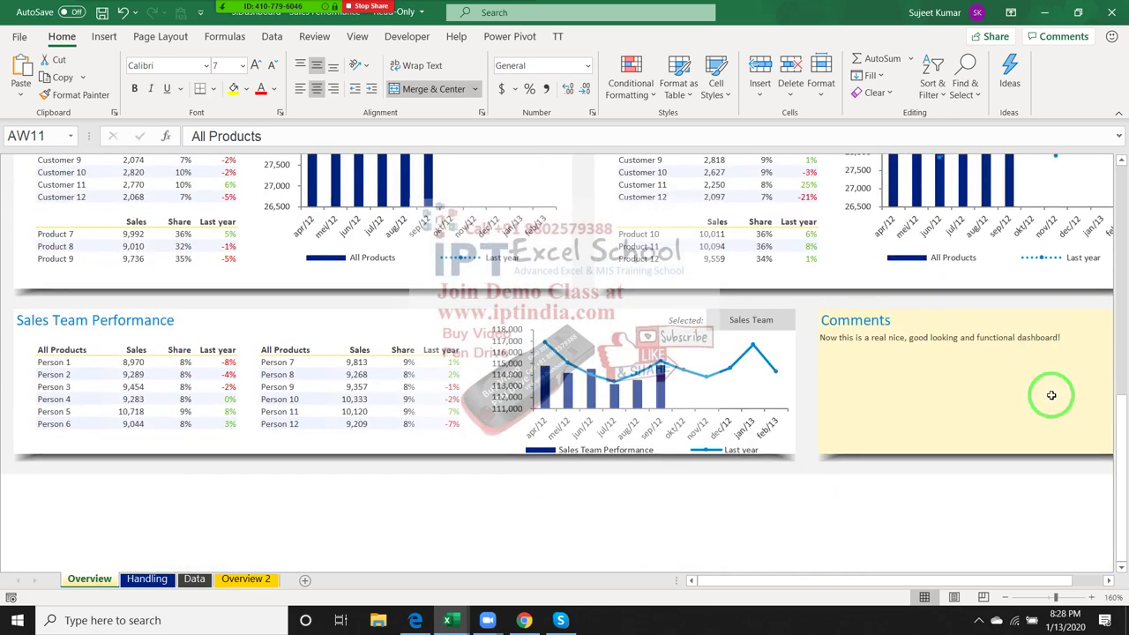
{"action": "scroll", "coordinate": [1052, 395], "scroll_direction": "down", "scroll_amount": 2}
{"action": "scroll", "coordinate": [1052, 395], "scroll_direction": "down", "scroll_amount": 1}
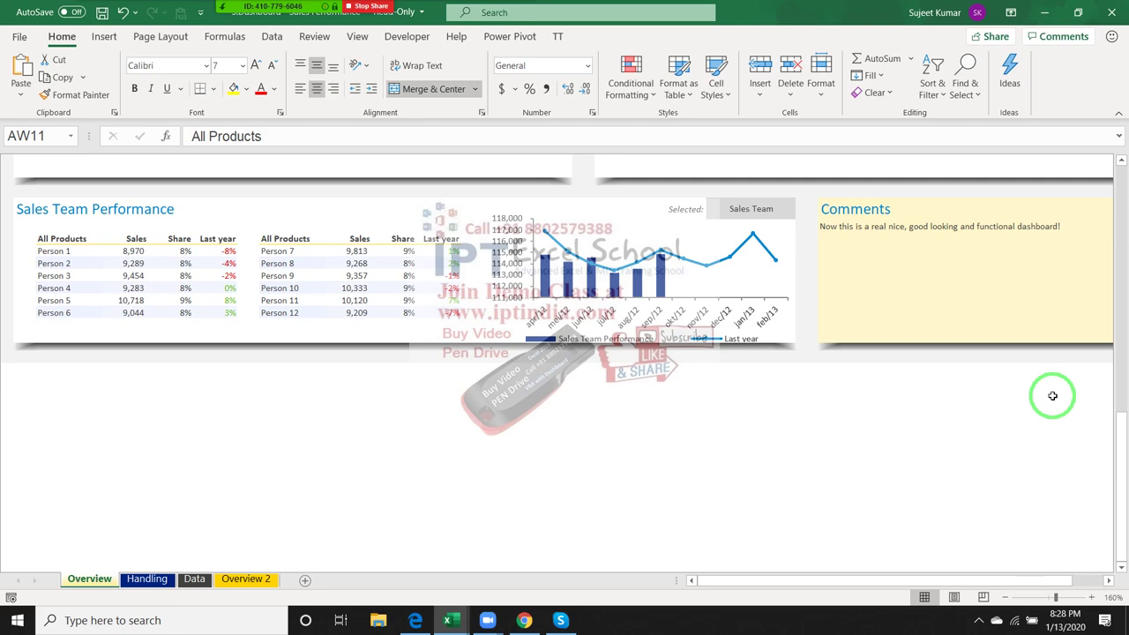
{"action": "scroll", "coordinate": [1053, 396], "scroll_direction": "up", "scroll_amount": 1}
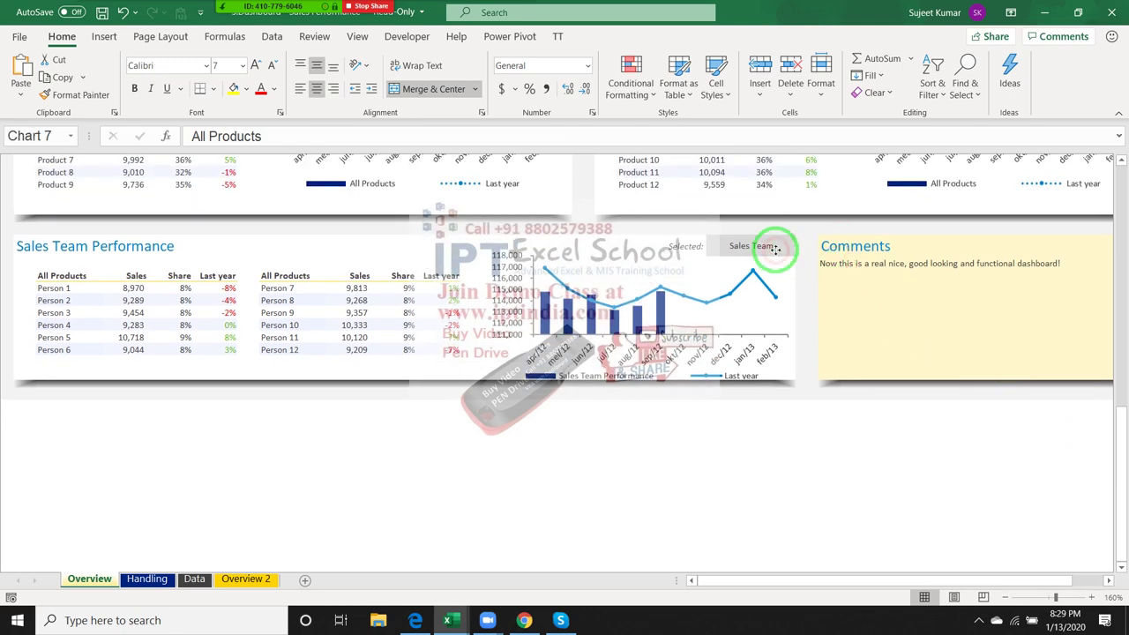
{"action": "left_click", "coordinate": [749, 238]}
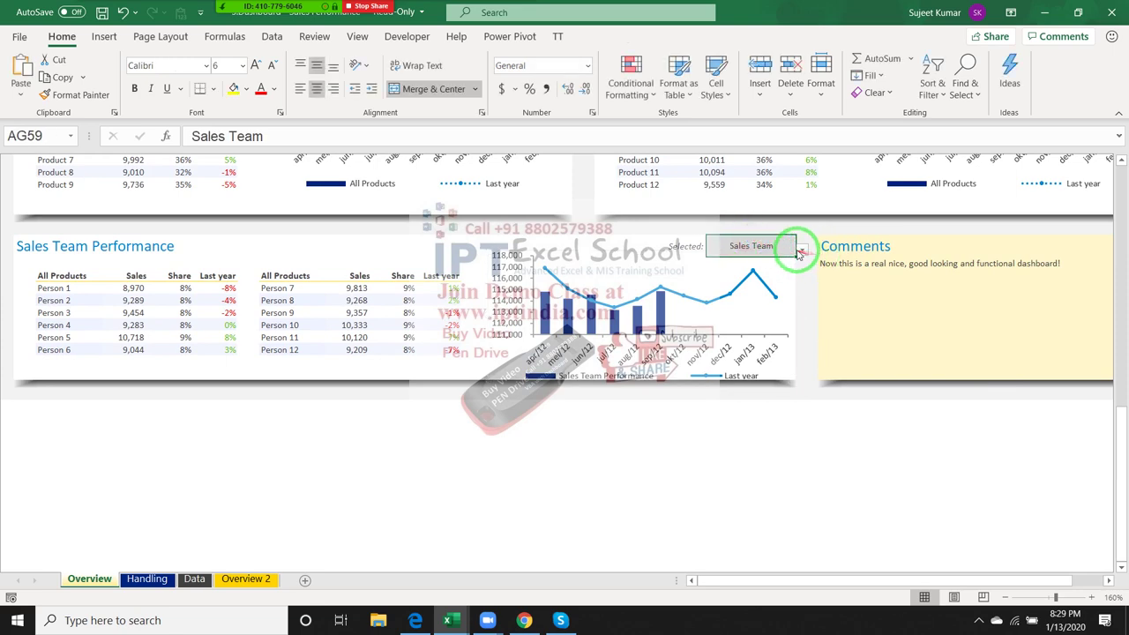
{"action": "left_click", "coordinate": [801, 251]}
{"action": "left_click", "coordinate": [789, 262]}
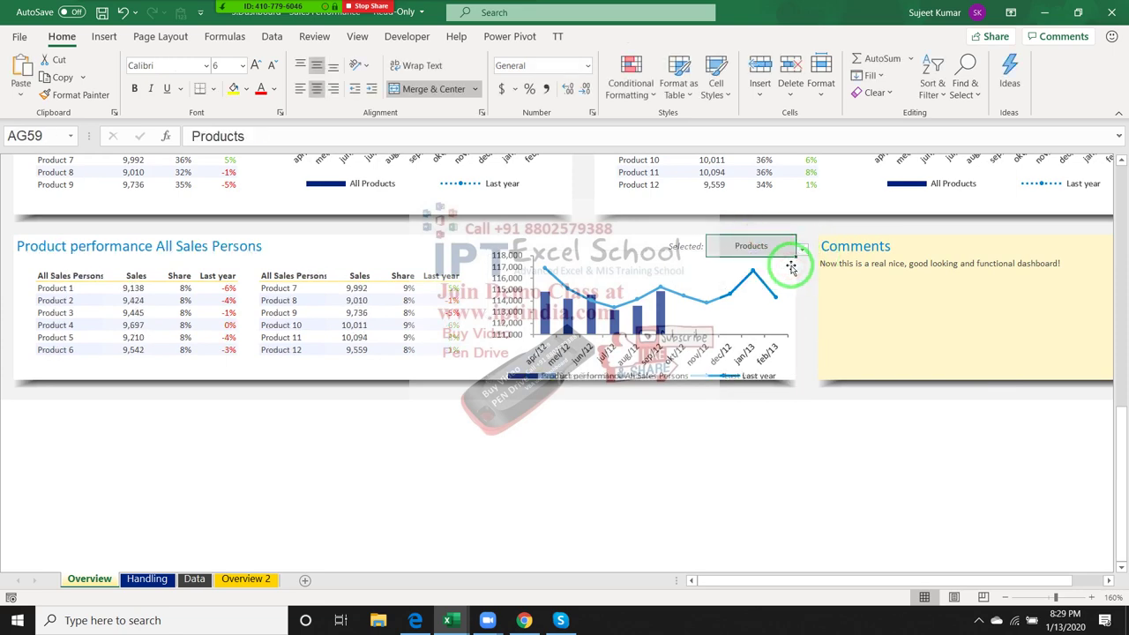
{"action": "scroll", "coordinate": [870, 383], "scroll_direction": "up", "scroll_amount": 5}
{"action": "scroll", "coordinate": [870, 383], "scroll_direction": "up", "scroll_amount": 5}
{"action": "scroll", "coordinate": [872, 388], "scroll_direction": "up", "scroll_amount": 8}
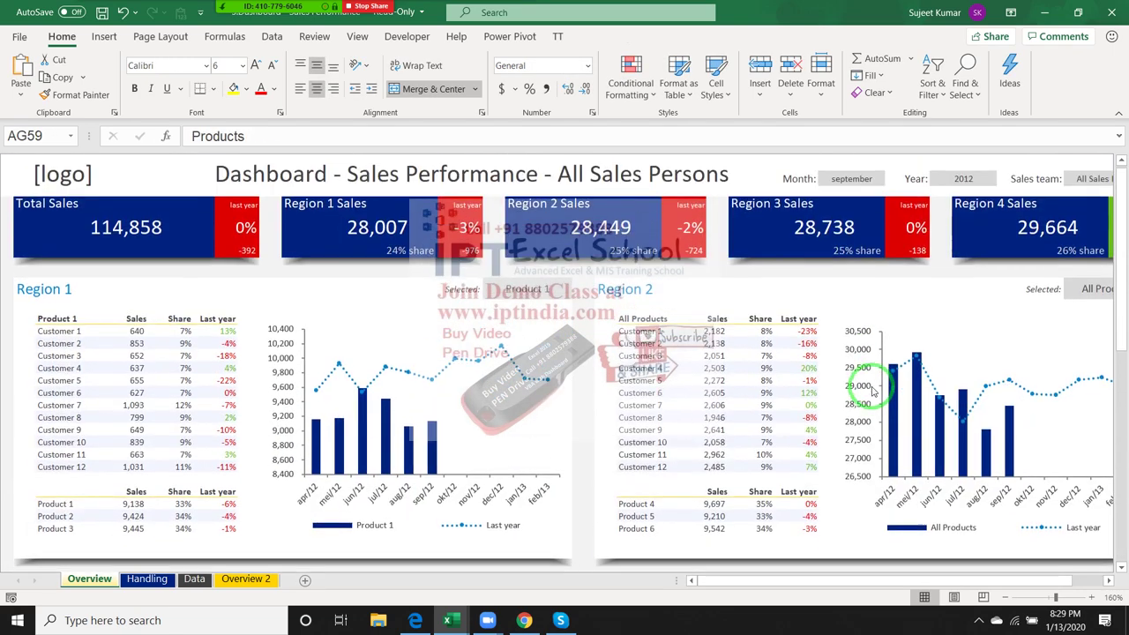
{"action": "scroll", "coordinate": [873, 392], "scroll_direction": "up", "scroll_amount": 1}
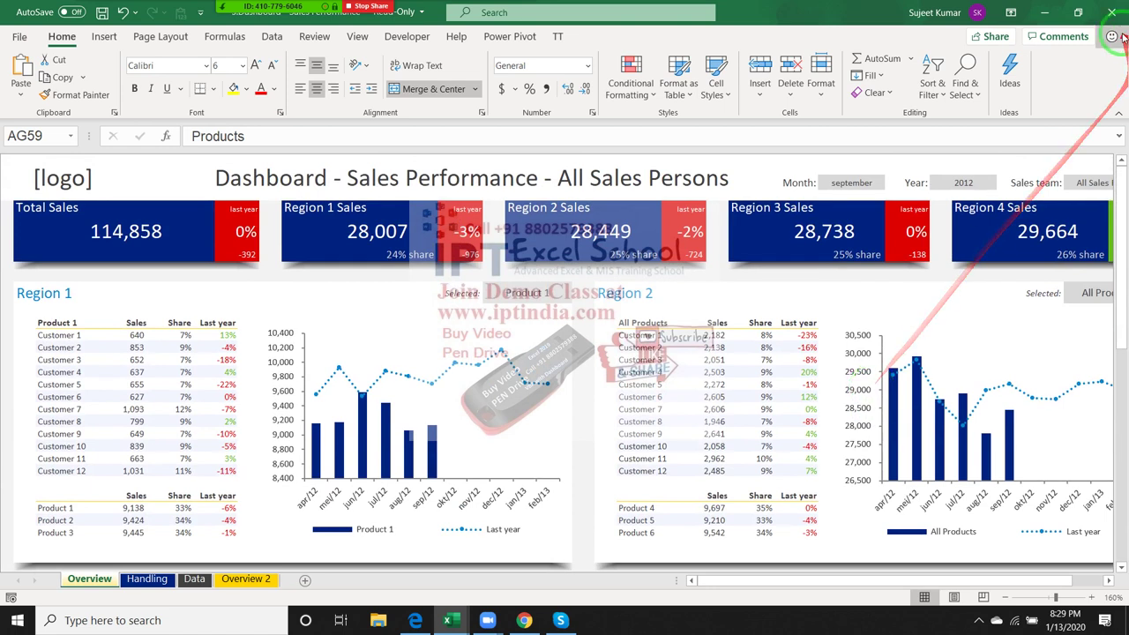
Step: Close the dashboard without saving, enter 'shareing' in B5 of Book, and show the desktop
{"action": "left_click", "coordinate": [1113, 12]}
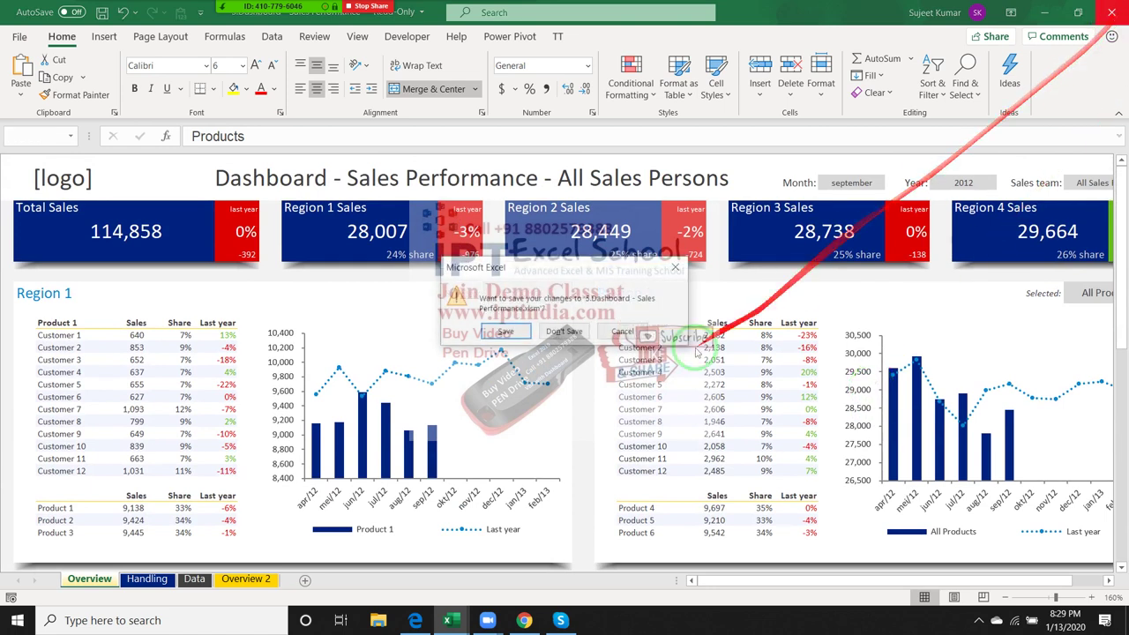
{"action": "left_click", "coordinate": [554, 334]}
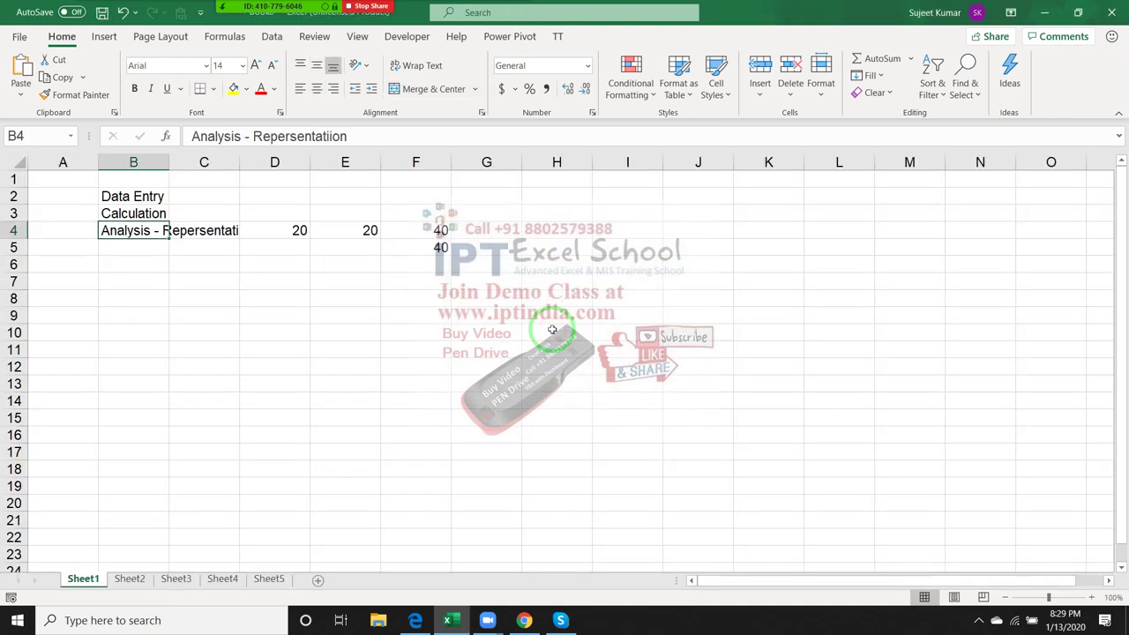
{"action": "left_click", "coordinate": [134, 250]}
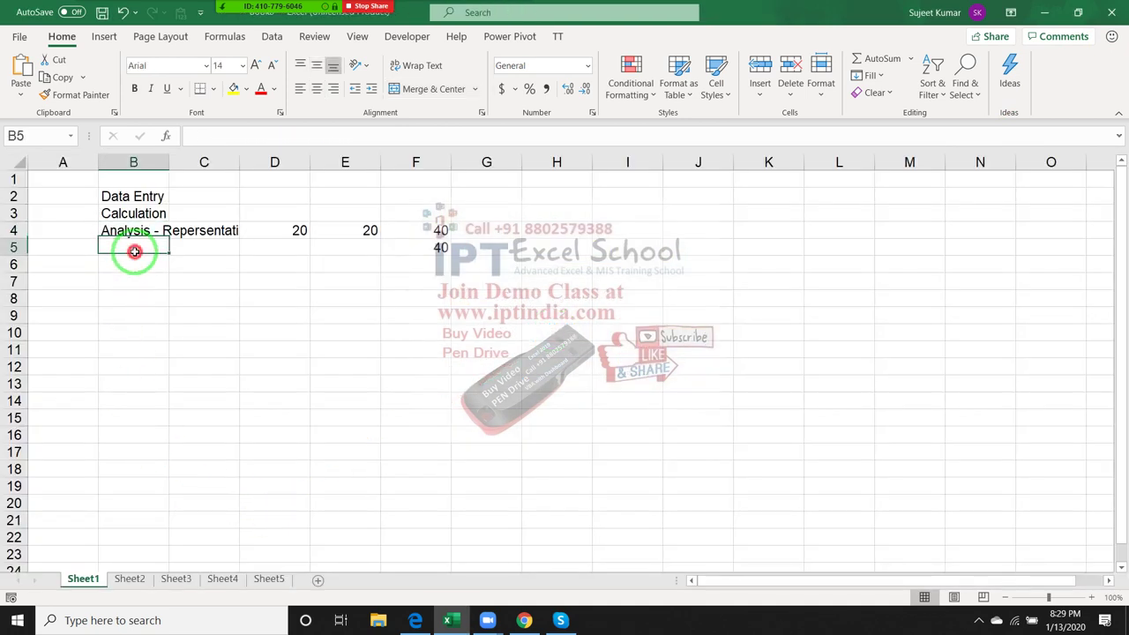
{"action": "type", "text": "shareing"}
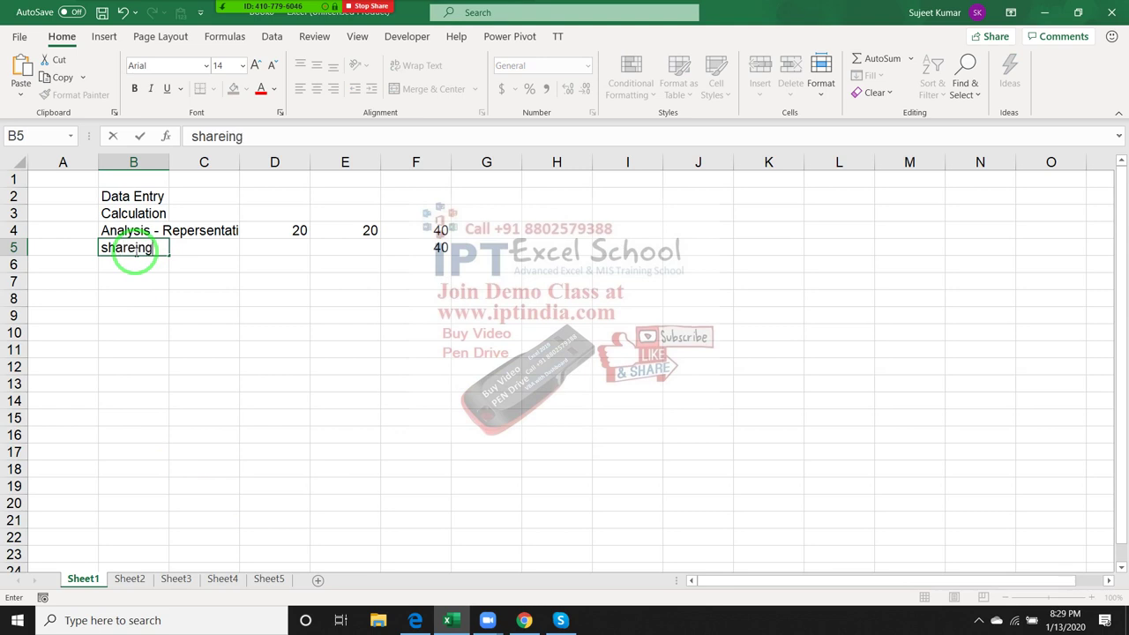
{"action": "key", "text": "Return"}
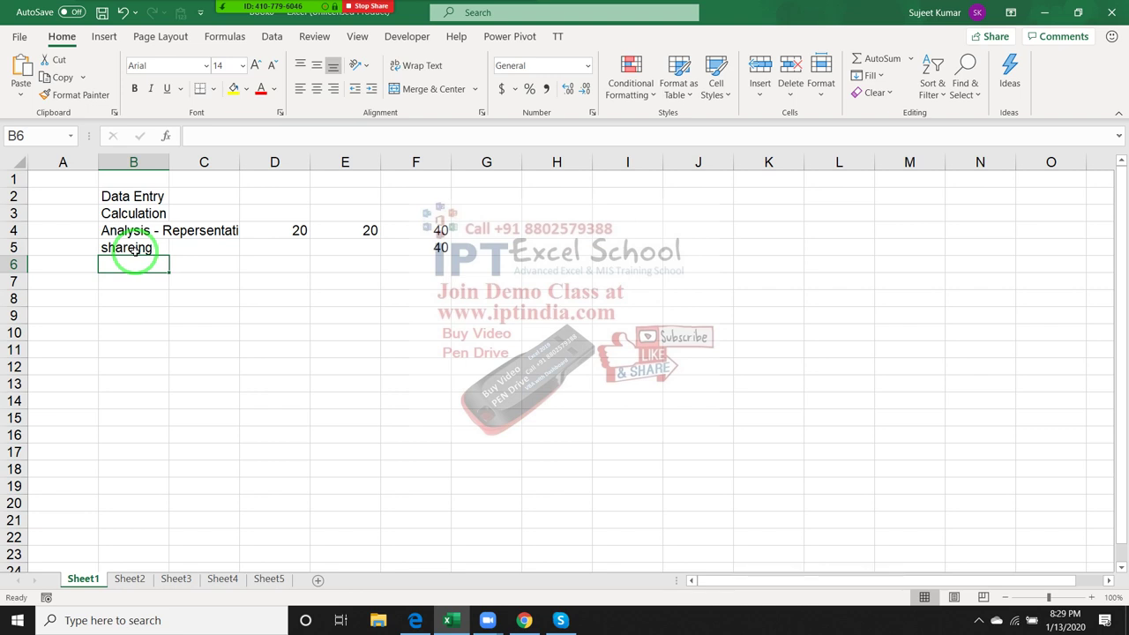
{"action": "key", "text": "super+d"}
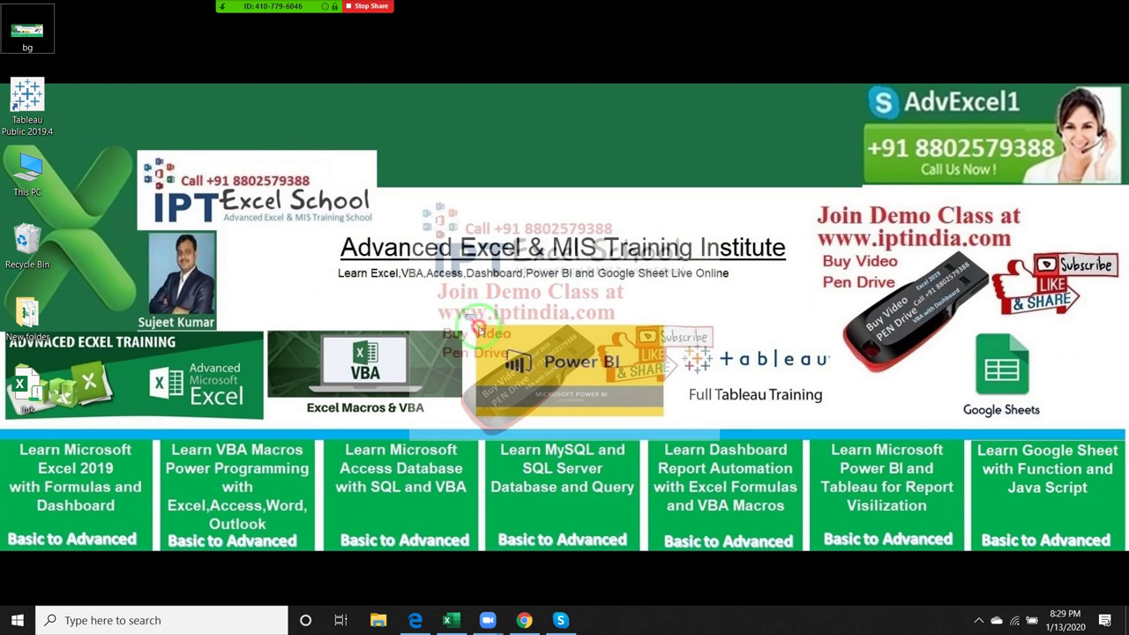
{"action": "mouse_move", "coordinate": [466, 314]}
{"action": "left_mouse_down"}
{"action": "mouse_move", "coordinate": [670, 429]}
{"action": "mouse_move", "coordinate": [666, 608]}
{"action": "left_mouse_up"}
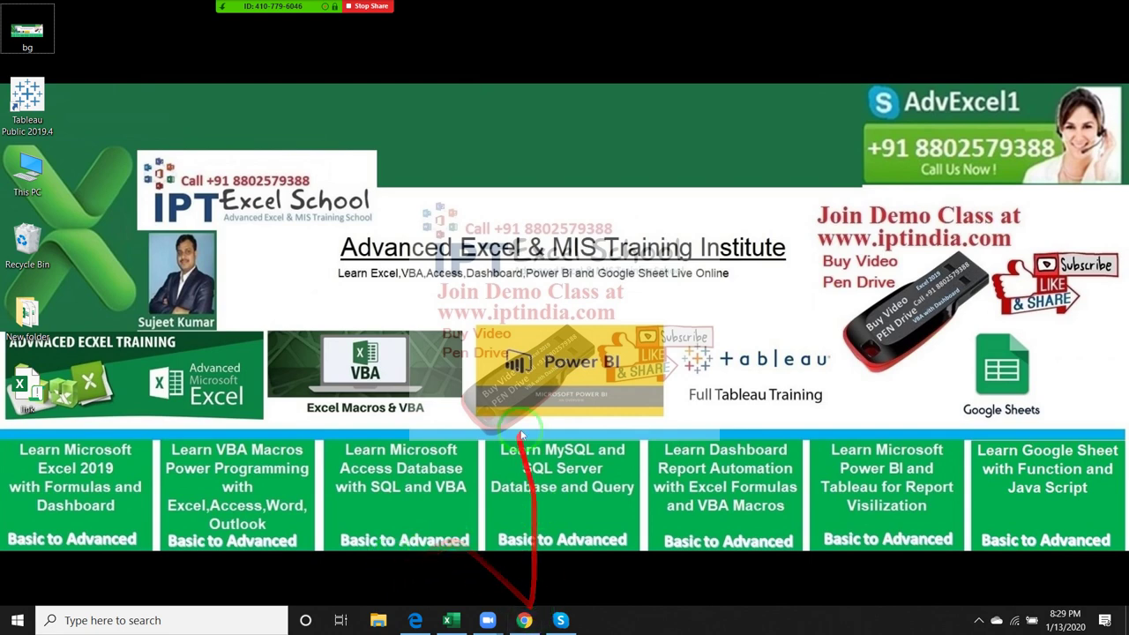
{"action": "left_click_drag", "start_coordinate": [467, 318], "coordinate": [563, 414]}
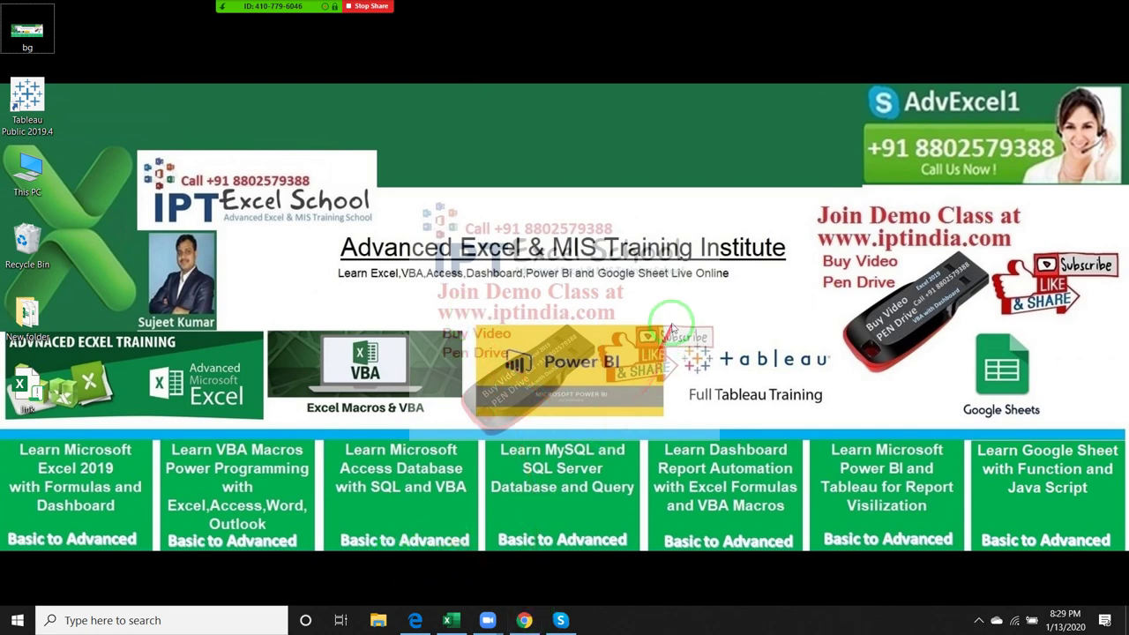
{"action": "left_click_drag", "start_coordinate": [671, 323], "coordinate": [843, 409]}
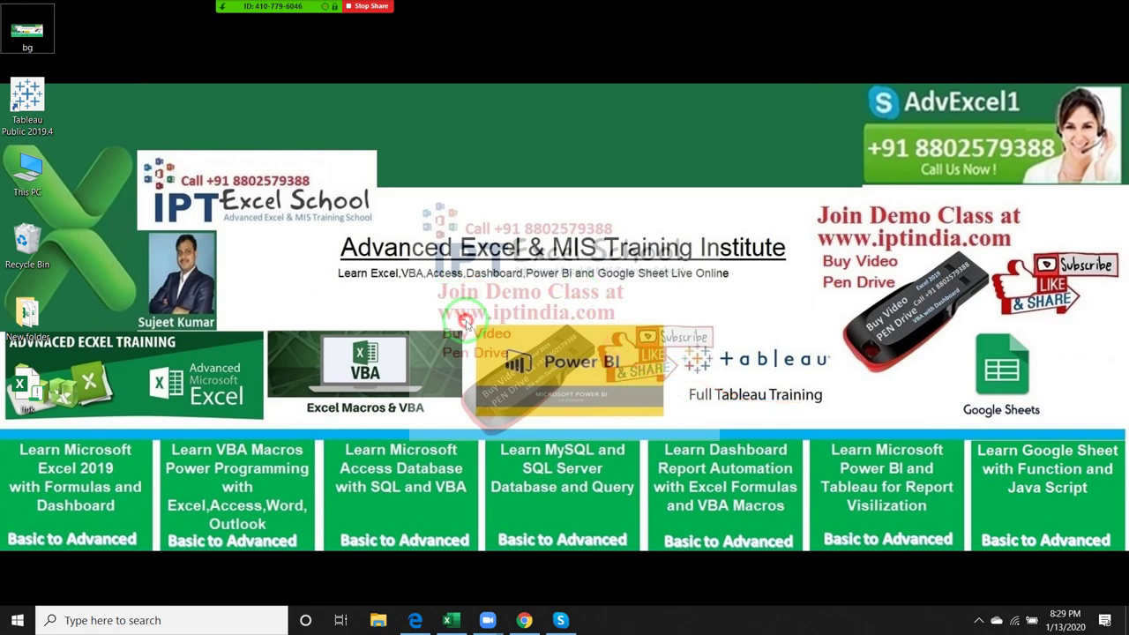
{"action": "mouse_move", "coordinate": [461, 321]}
{"action": "left_mouse_down"}
{"action": "mouse_move", "coordinate": [702, 357]}
{"action": "mouse_move", "coordinate": [838, 430]}
{"action": "left_mouse_up"}
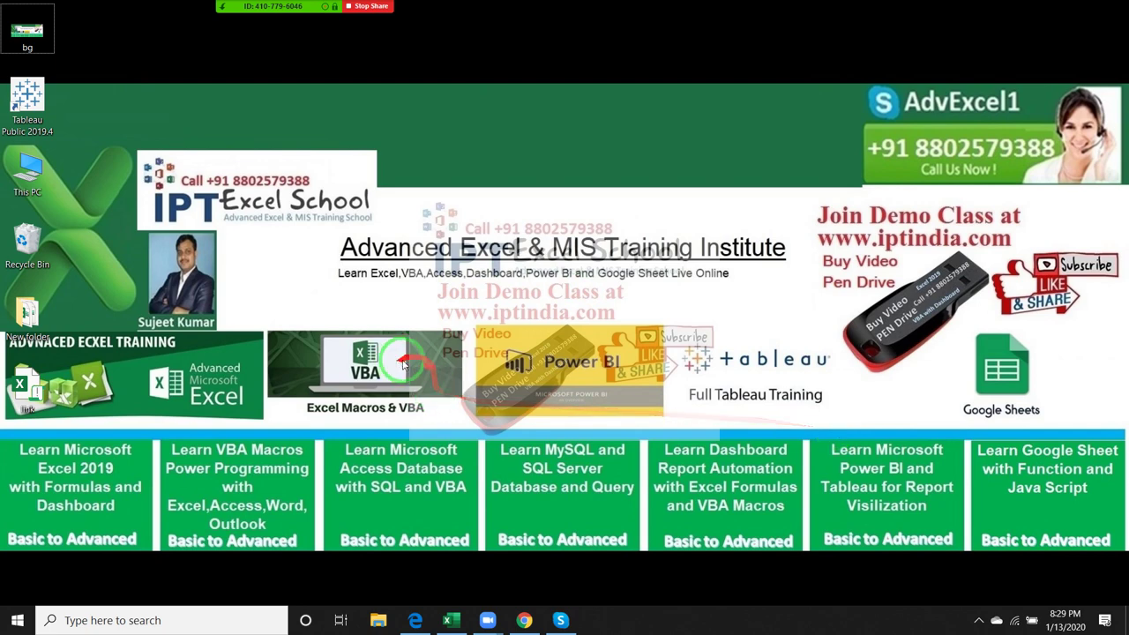
{"action": "left_click_drag", "start_coordinate": [473, 326], "coordinate": [851, 428]}
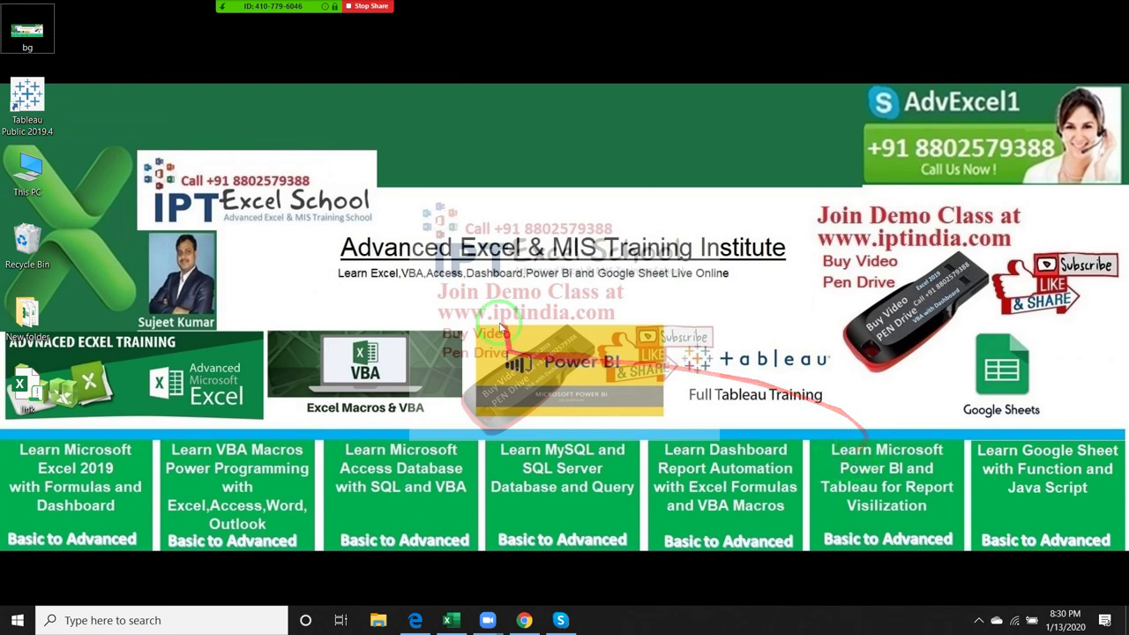
{"action": "mouse_move", "coordinate": [474, 312]}
{"action": "left_mouse_down"}
{"action": "mouse_move", "coordinate": [671, 418]}
{"action": "mouse_move", "coordinate": [835, 429]}
{"action": "left_mouse_up"}
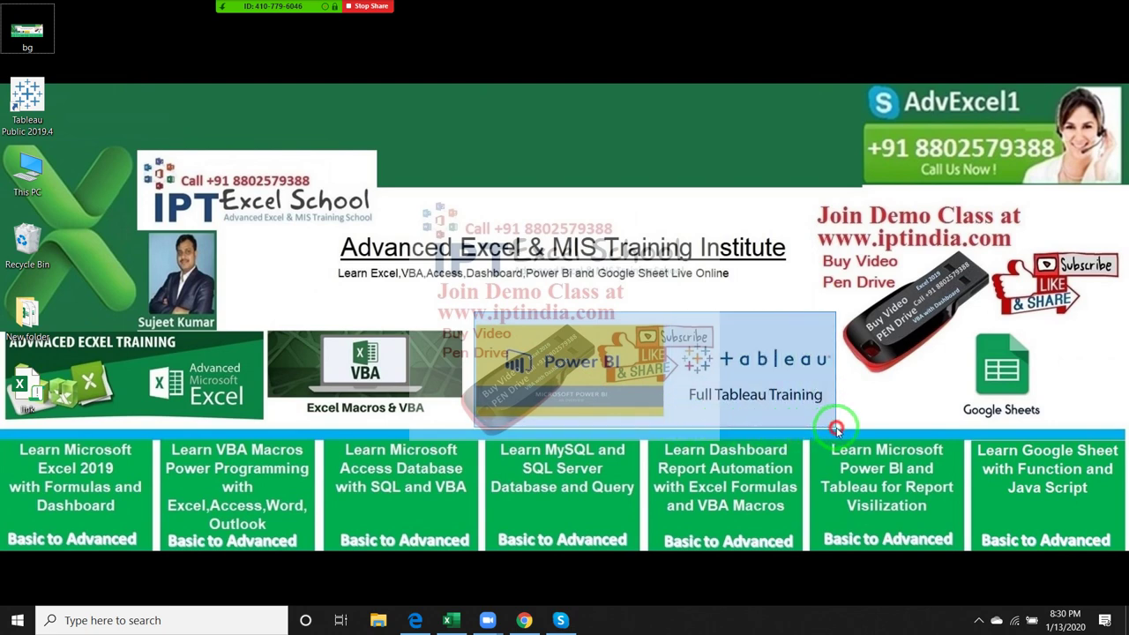
{"action": "left_click_drag", "start_coordinate": [835, 429], "coordinate": [836, 407]}
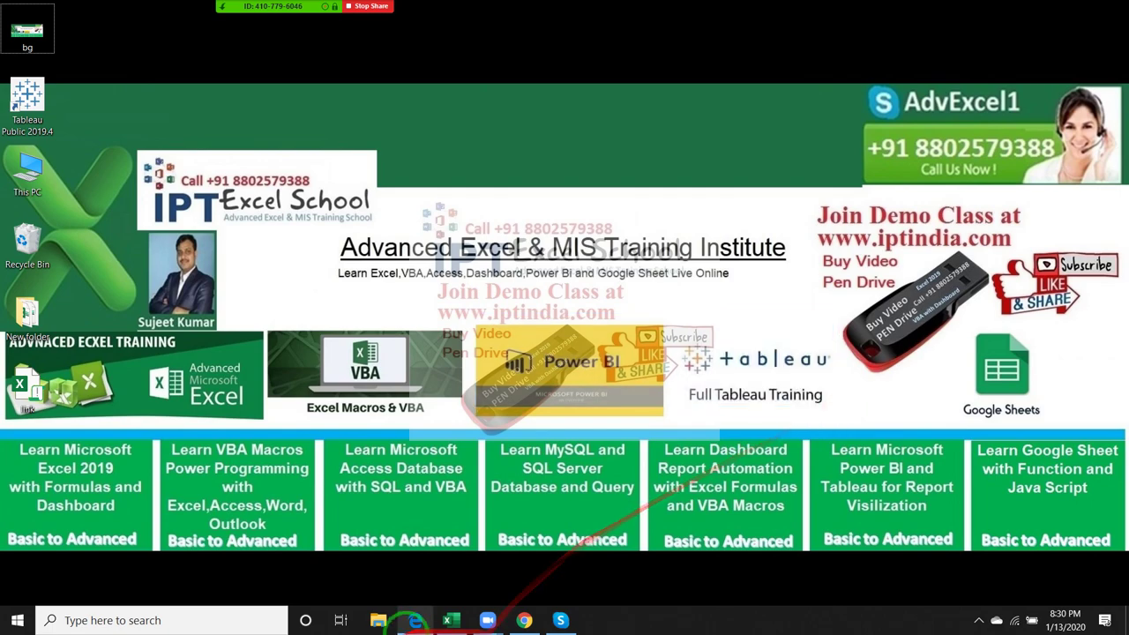
Step: Back in Excel, correct B5 to 'sharing', then switch to the Chrome browser
{"action": "left_click", "coordinate": [450, 623]}
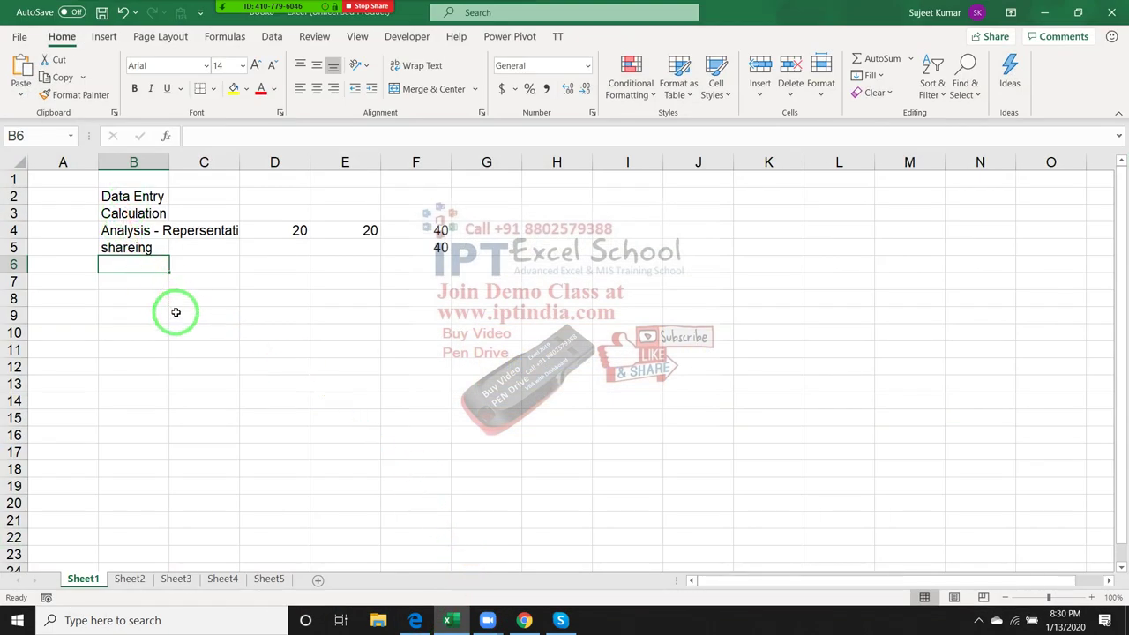
{"action": "double_click", "coordinate": [129, 249]}
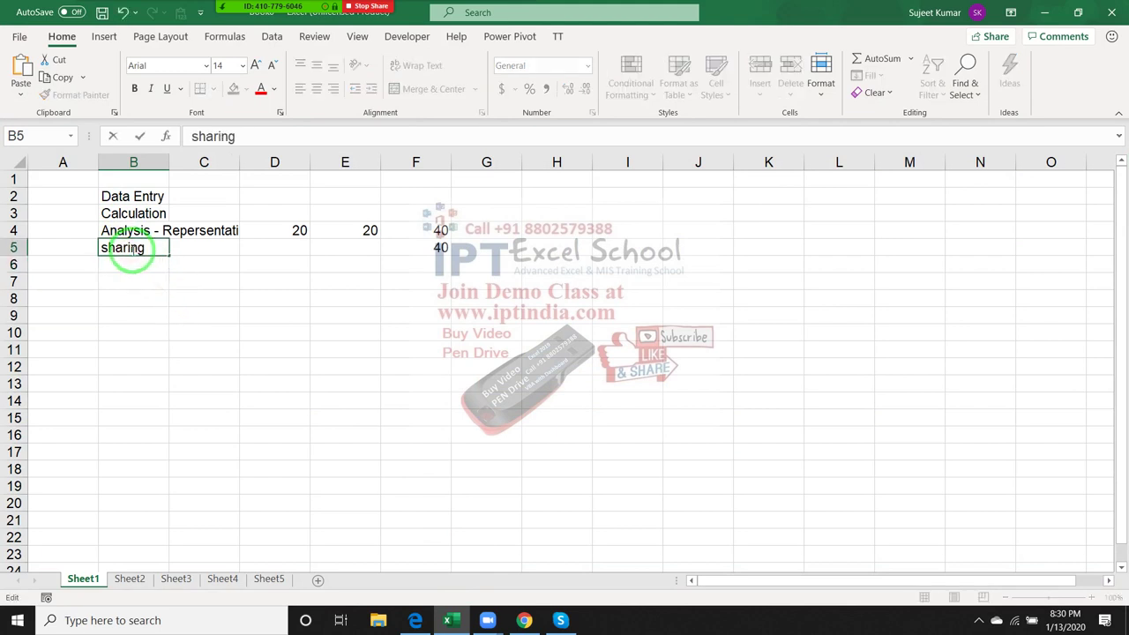
{"action": "left_click", "coordinate": [154, 297]}
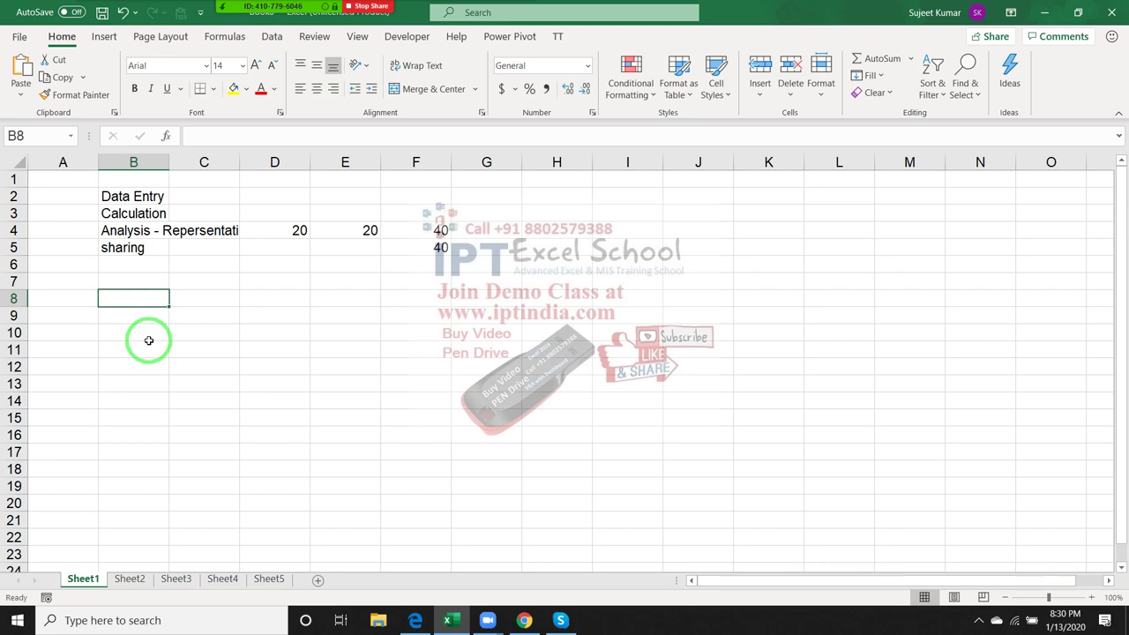
{"action": "left_click", "coordinate": [520, 622]}
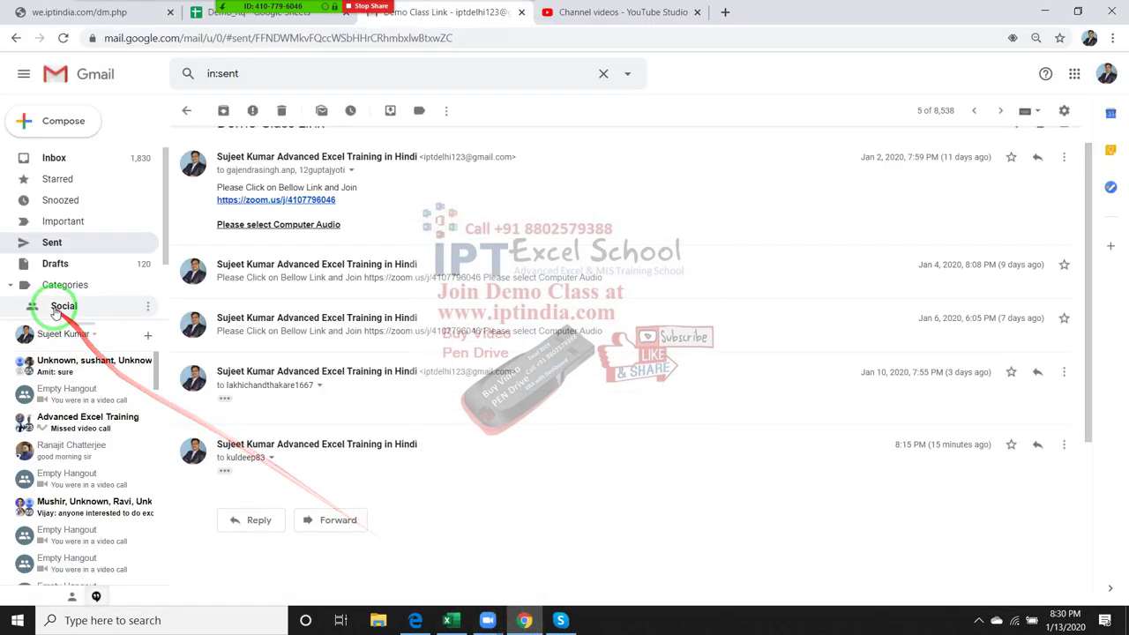
Step: Open the Doubt Sending 13-01-20.xlsx attachment preview from the Gmail inbox
{"action": "left_click", "coordinate": [56, 163]}
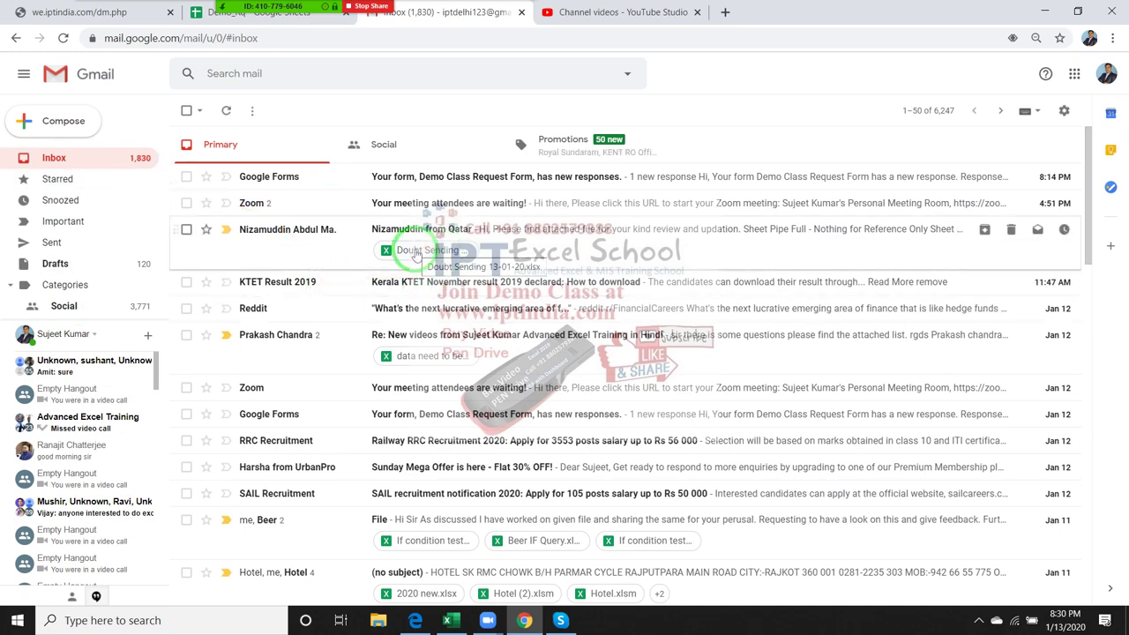
{"action": "left_click", "coordinate": [417, 253]}
{"action": "left_click_drag", "start_coordinate": [250, 350], "coordinate": [225, 554]}
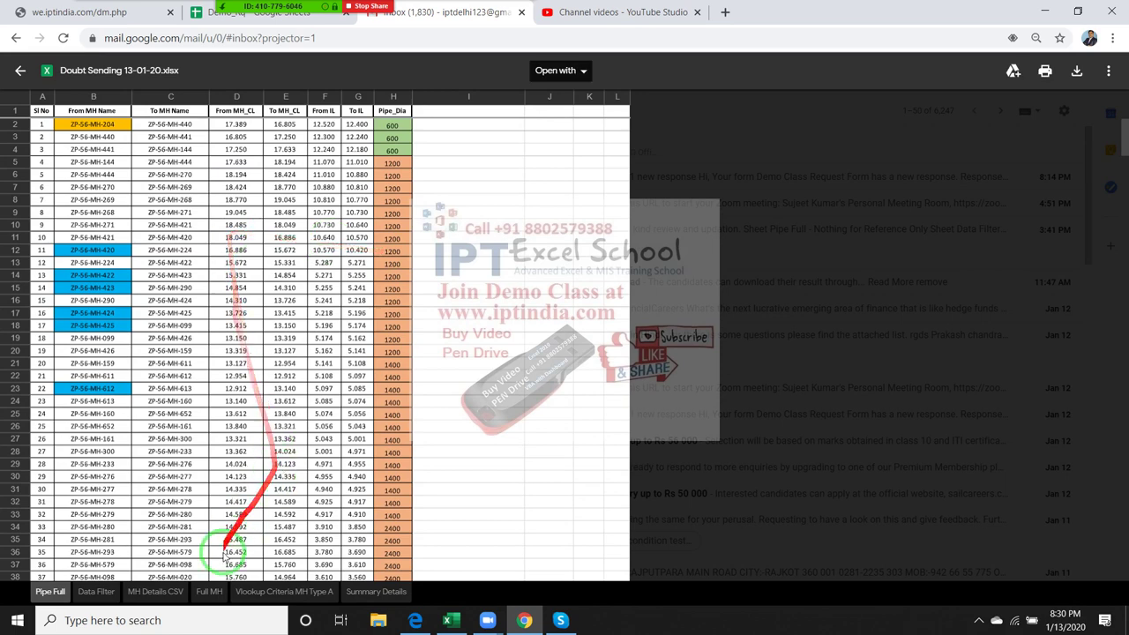
Step: Browse the Data Filter, MH Details CSV, Full MH and Vlookup sheets, back to Pipe Full, and show Open with apps
{"action": "left_click", "coordinate": [96, 591]}
{"action": "left_click", "coordinate": [155, 591]}
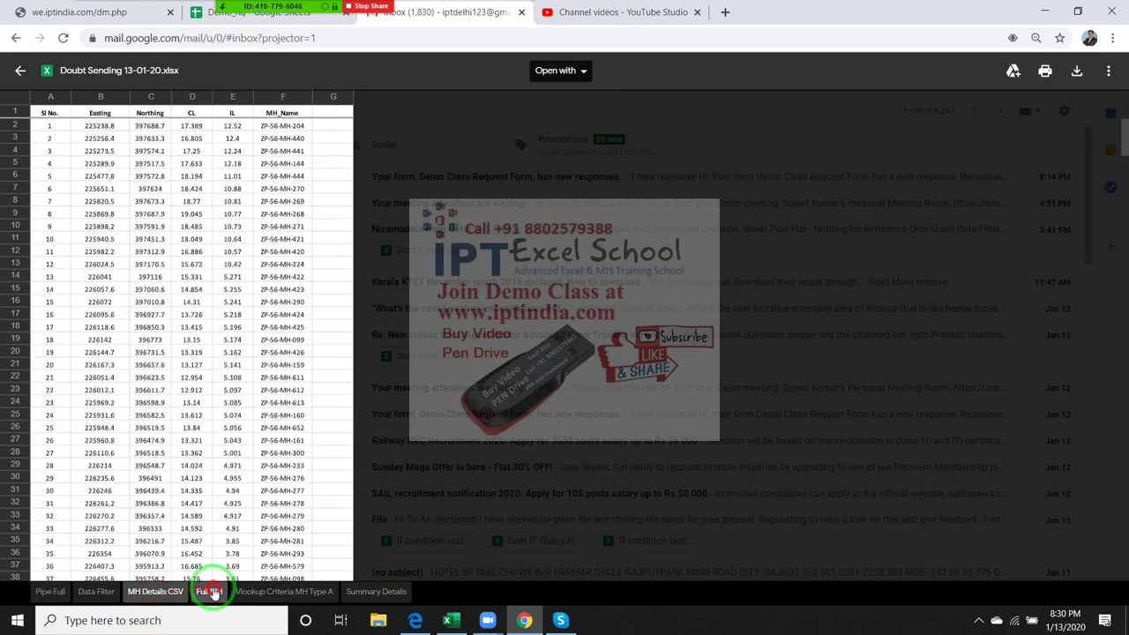
{"action": "left_click", "coordinate": [213, 591]}
{"action": "left_click", "coordinate": [284, 591]}
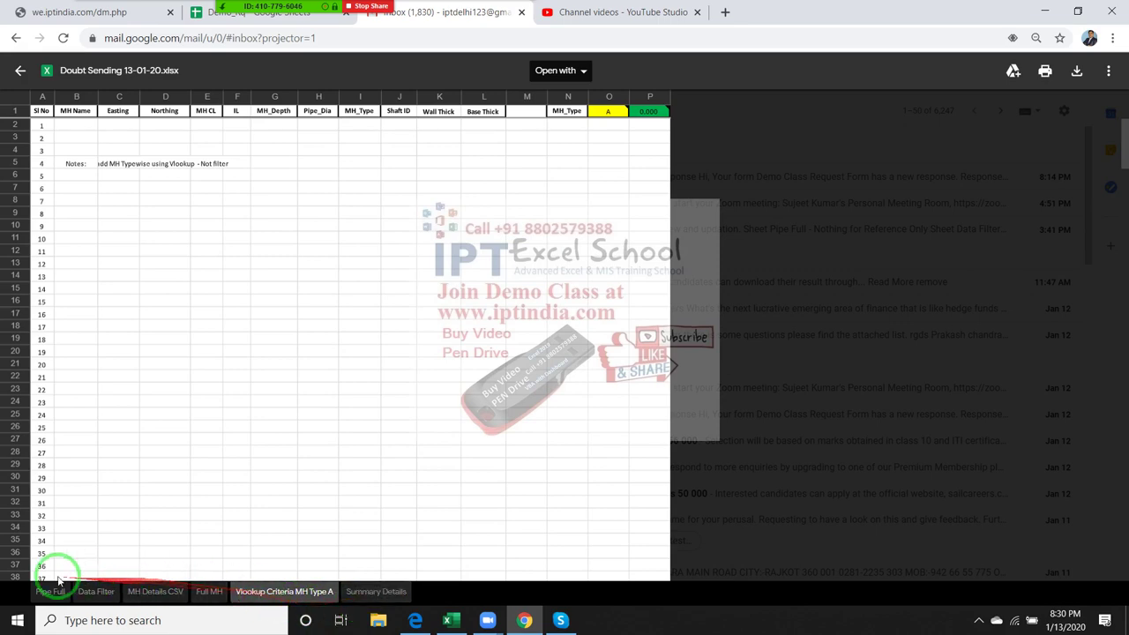
{"action": "left_click", "coordinate": [50, 591]}
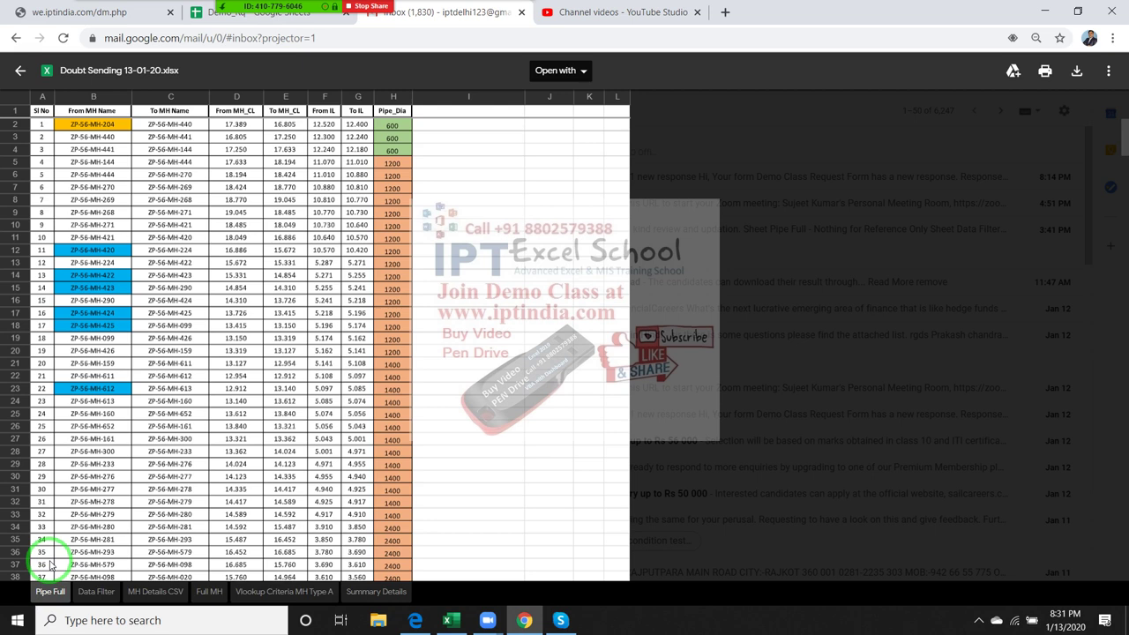
{"action": "left_click", "coordinate": [582, 73]}
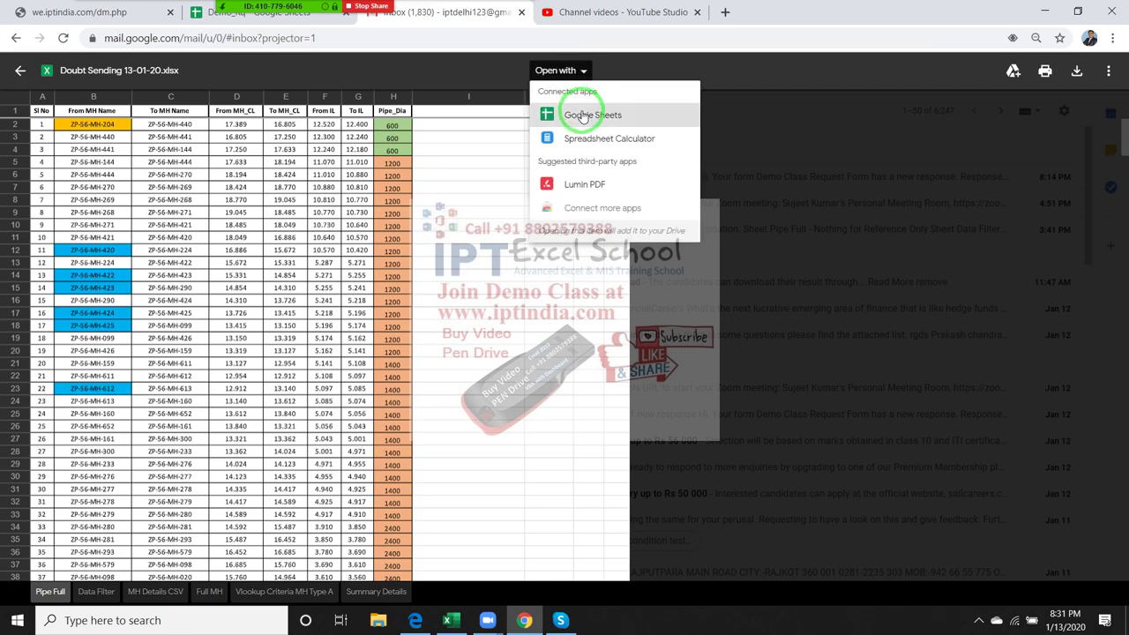
Step: Open the attachment in Google Sheets and annotate the pipe table, marking the To MH Name header
{"action": "left_click", "coordinate": [582, 115]}
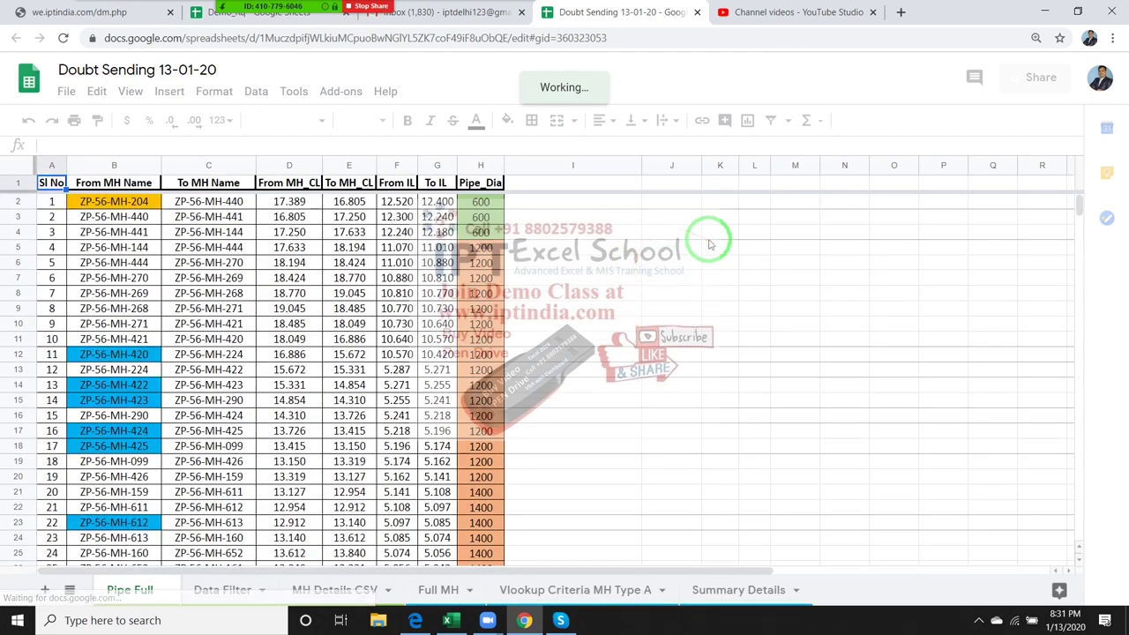
{"action": "left_click", "coordinate": [575, 215]}
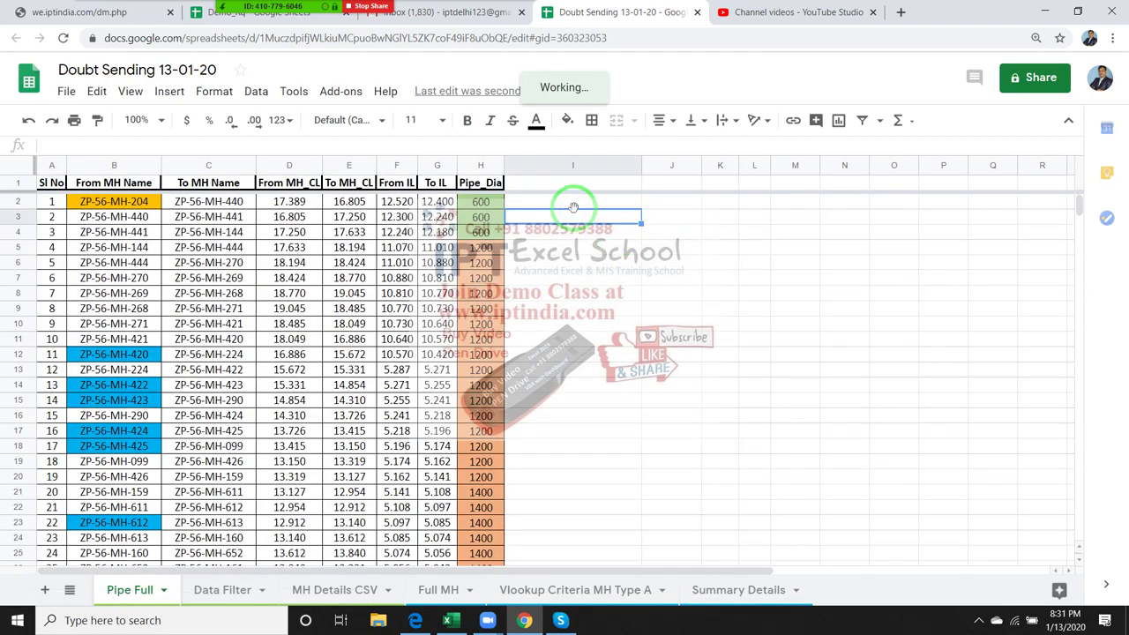
{"action": "key", "text": "Up"}
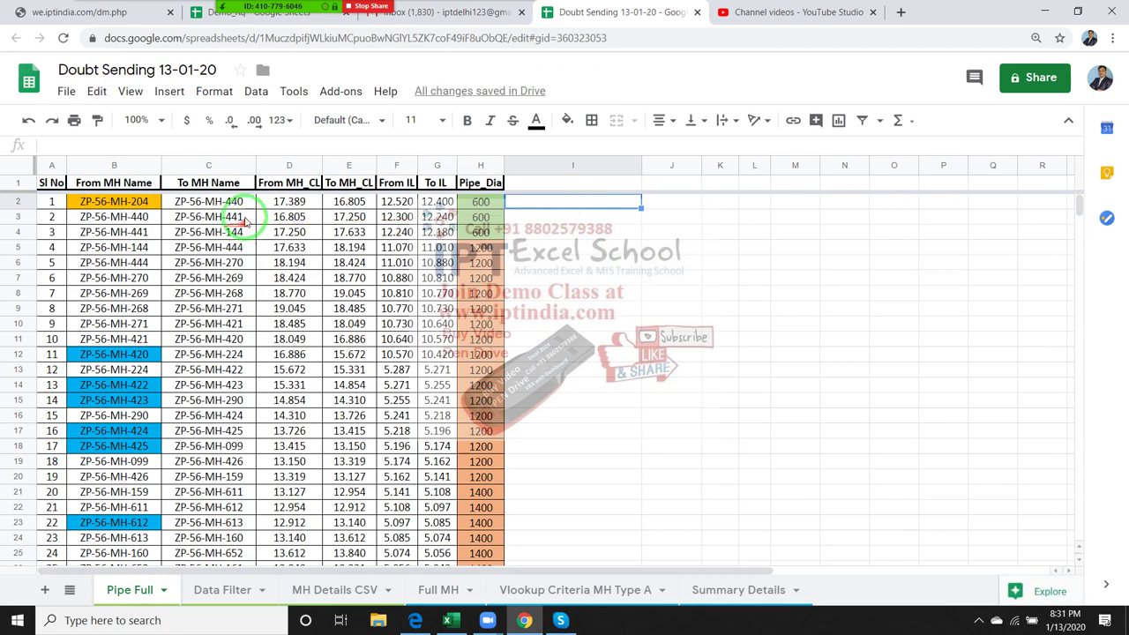
{"action": "left_click_drag", "start_coordinate": [211, 148], "coordinate": [218, 151]}
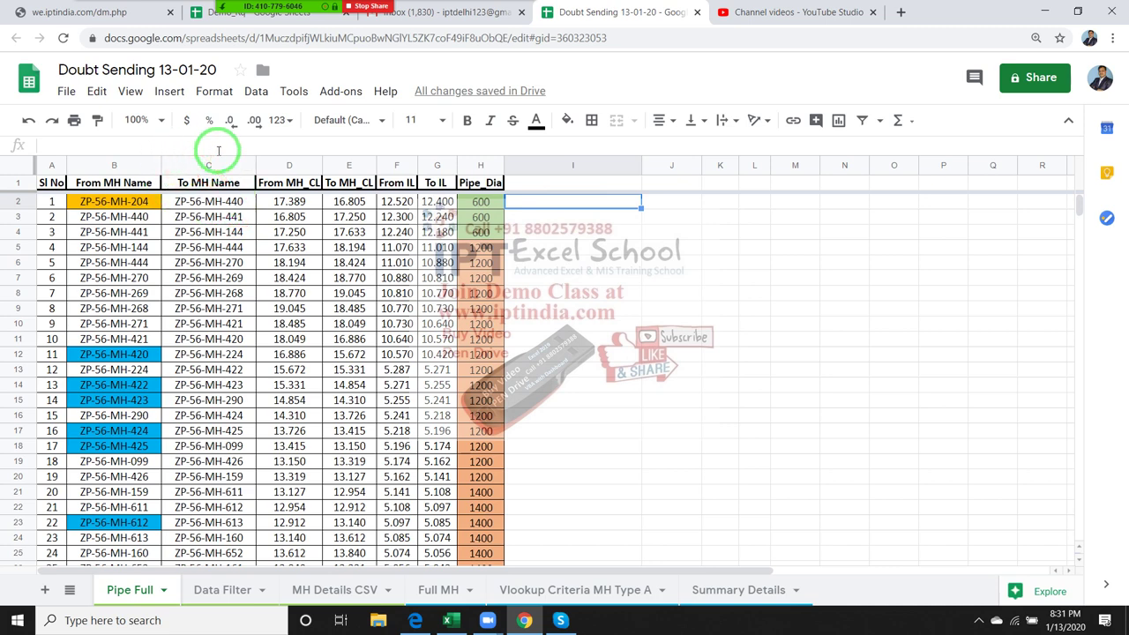
{"action": "mouse_move", "coordinate": [260, 94]}
{"action": "left_mouse_down"}
{"action": "mouse_move", "coordinate": [723, 171]}
{"action": "mouse_move", "coordinate": [844, 324]}
{"action": "mouse_move", "coordinate": [923, 189]}
{"action": "left_mouse_up"}
Step: Return to the Excel workbook and select the Data Entry list in B2:B5
{"action": "left_click", "coordinate": [1045, 11]}
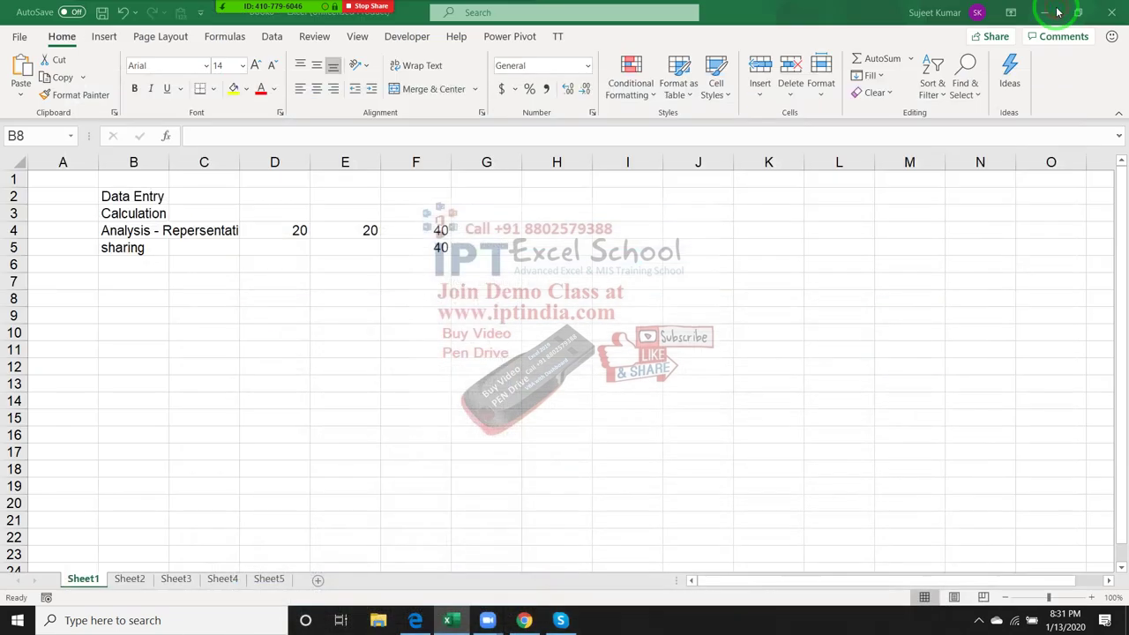
{"action": "left_click", "coordinate": [215, 316]}
{"action": "left_click", "coordinate": [152, 197]}
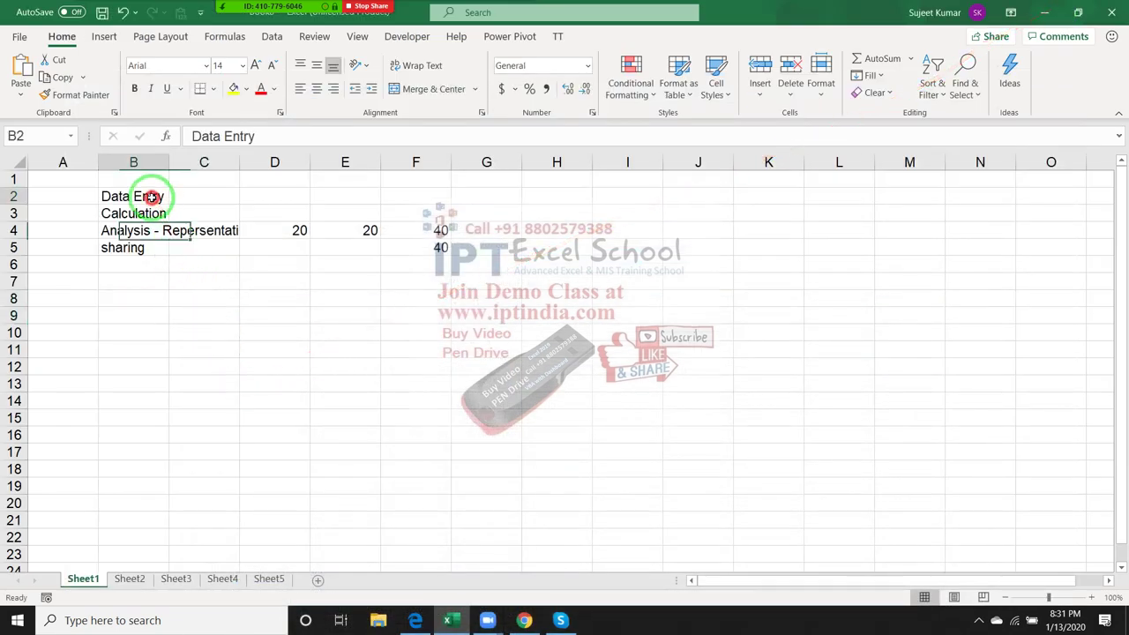
{"action": "left_click_drag", "start_coordinate": [152, 197], "coordinate": [151, 247]}
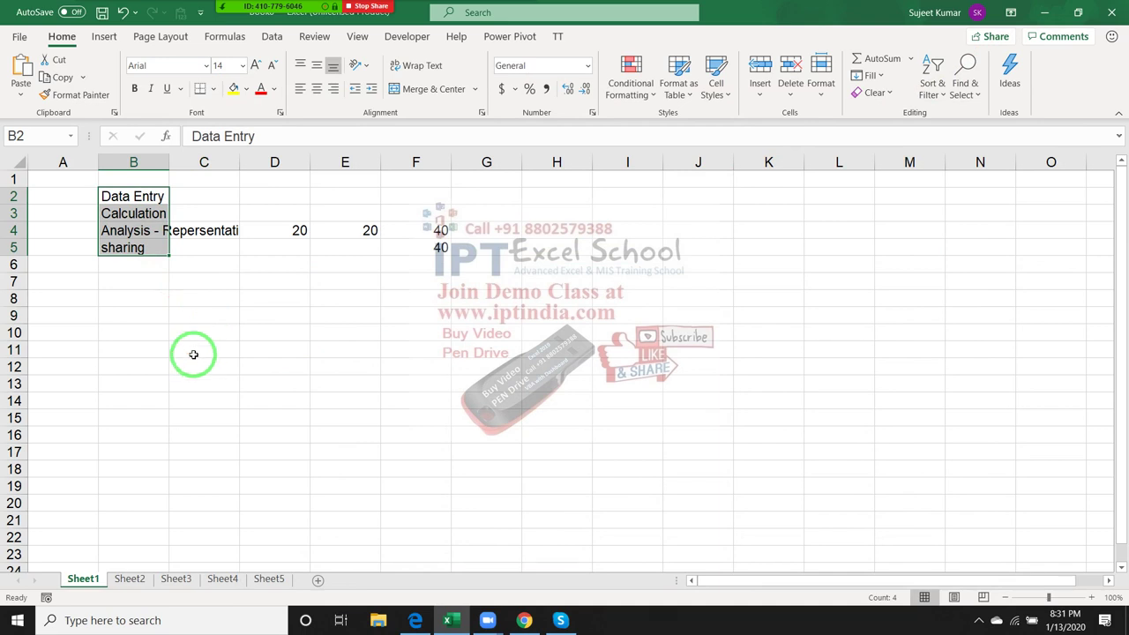
Step: Delete the contents of A2:H11, removing the list and the 20 and 40 figures
{"action": "left_click", "coordinate": [295, 332]}
{"action": "left_click_drag", "start_coordinate": [81, 192], "coordinate": [583, 344]}
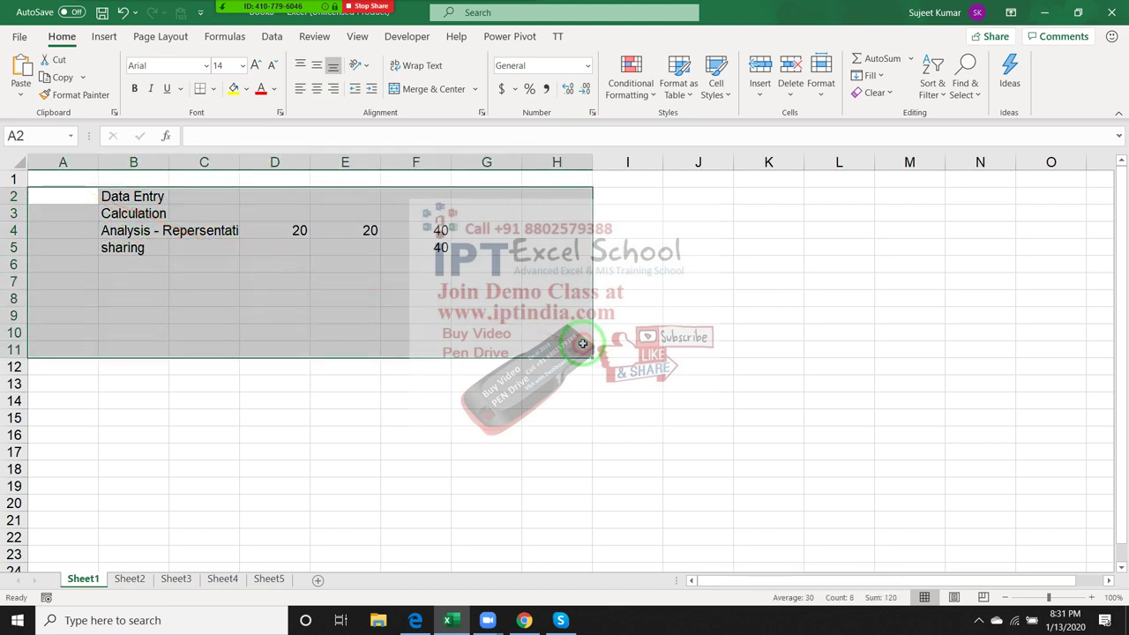
{"action": "key", "text": "Delete"}
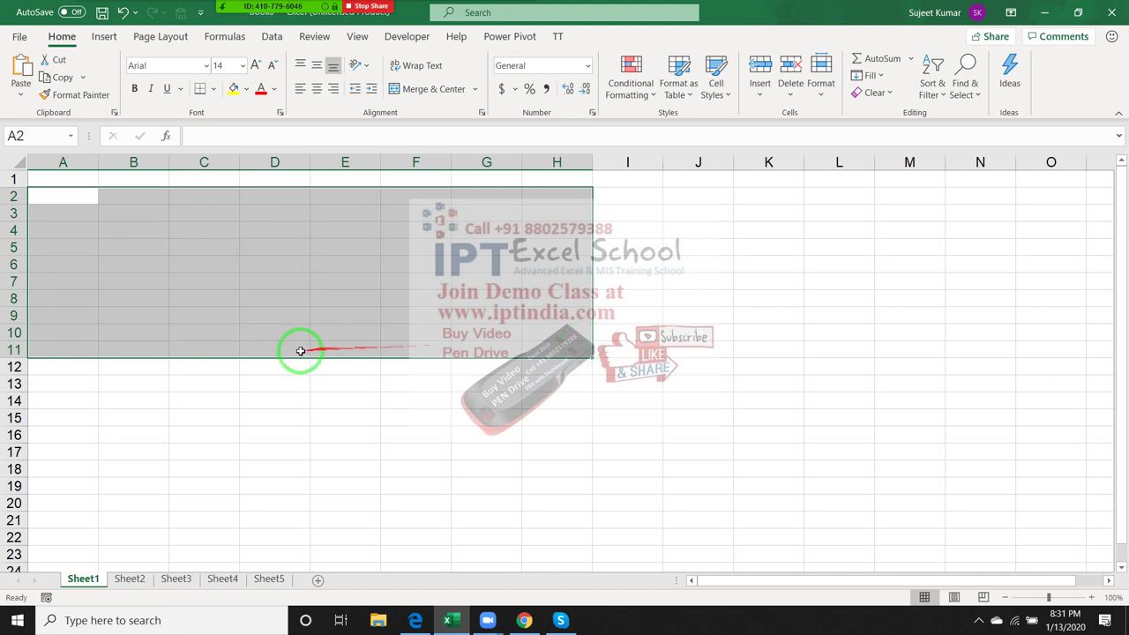
{"action": "left_click", "coordinate": [265, 315]}
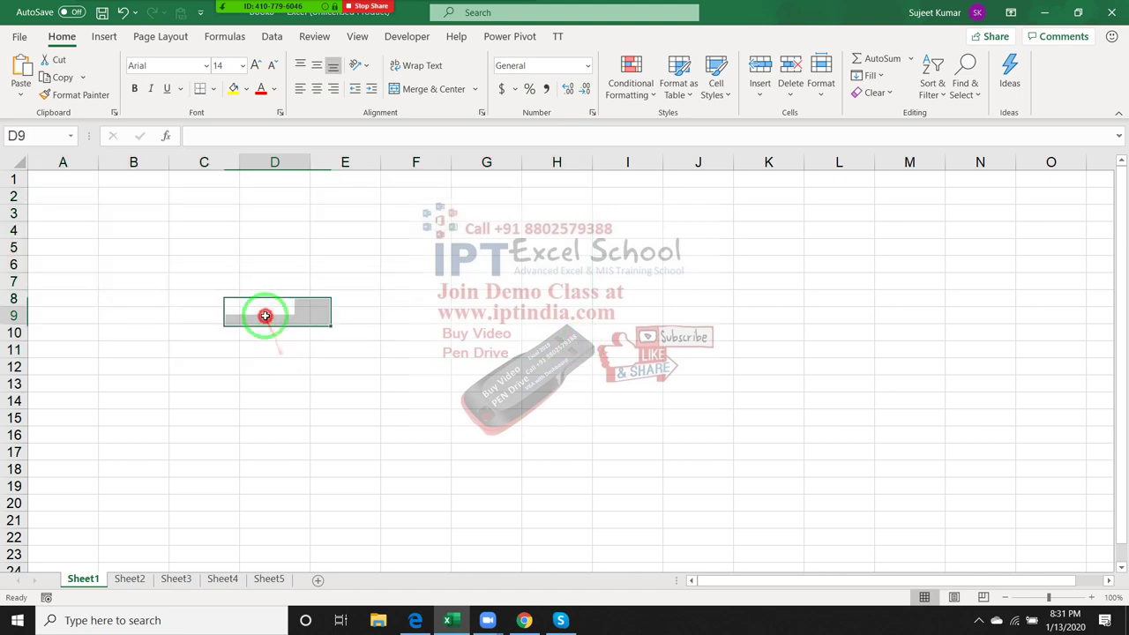
{"action": "mouse_move", "coordinate": [60, 164]}
{"action": "left_mouse_down"}
{"action": "mouse_move", "coordinate": [967, 259]}
{"action": "mouse_move", "coordinate": [61, 234]}
{"action": "left_mouse_up"}
Step: Enter 20 in D5 and 30 in E5
{"action": "left_click", "coordinate": [54, 228]}
{"action": "left_click", "coordinate": [158, 188]}
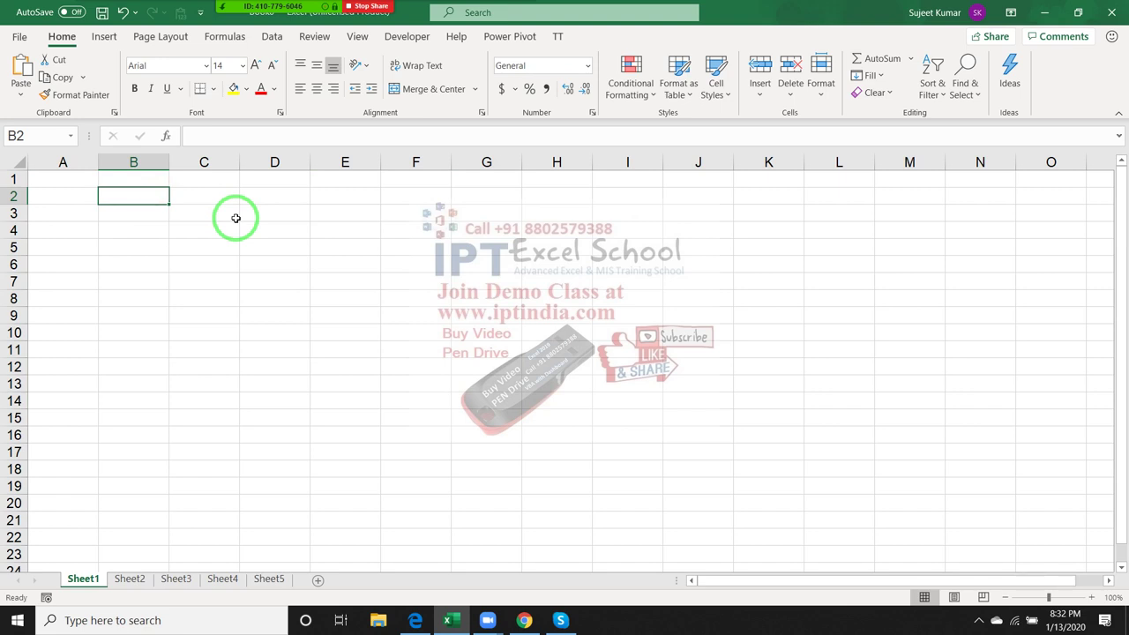
{"action": "left_click", "coordinate": [256, 243]}
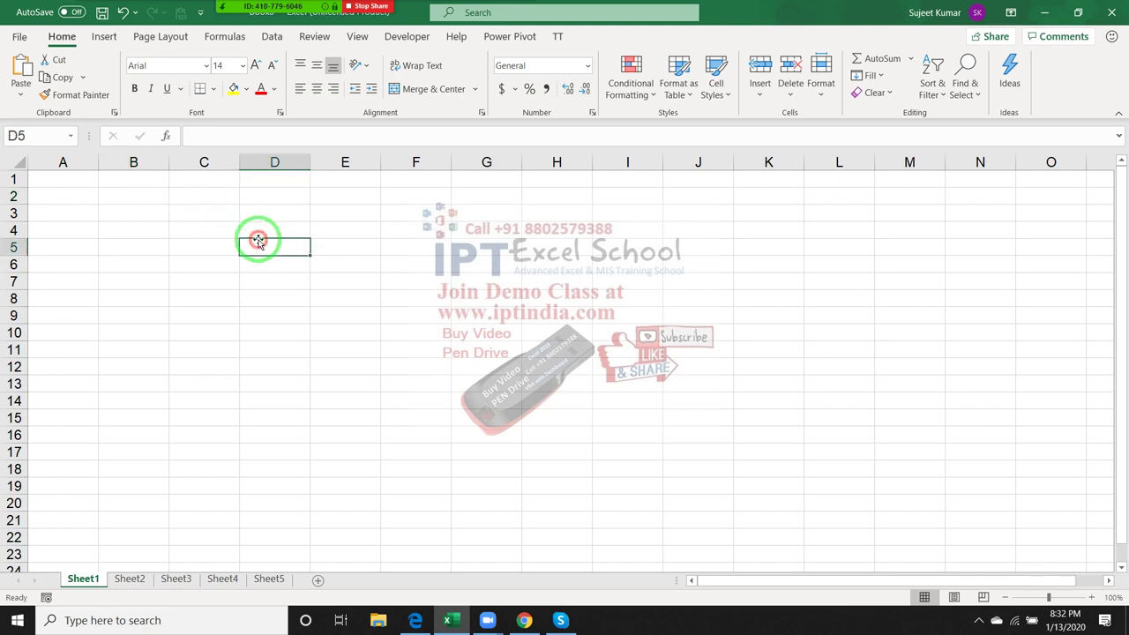
{"action": "type", "text": "20"}
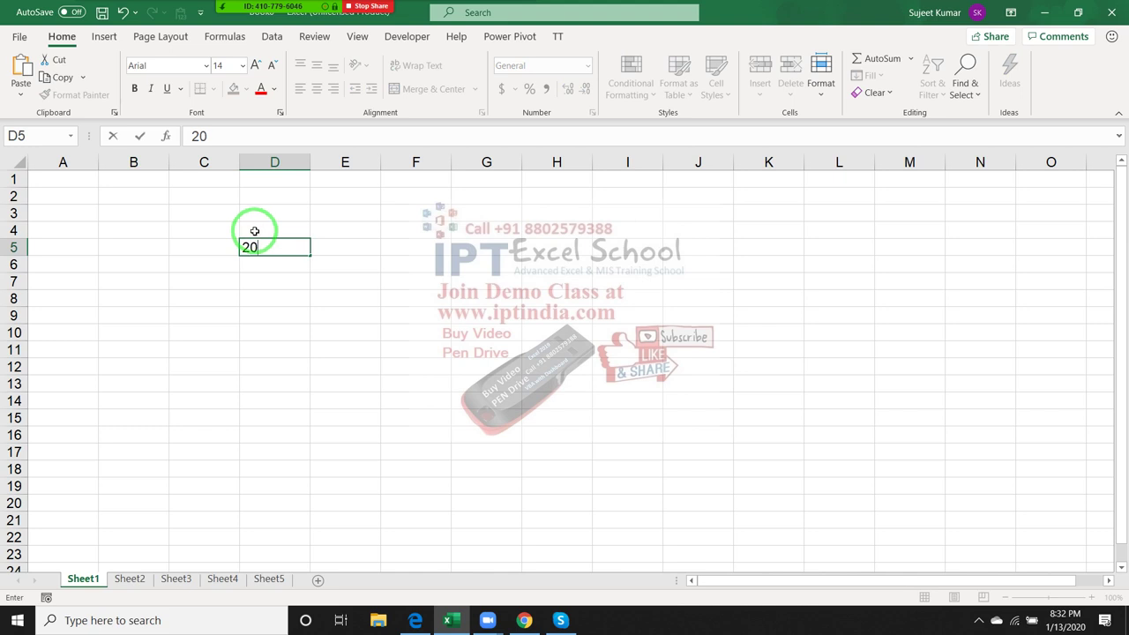
{"action": "key", "text": "Tab"}
{"action": "type", "text": "30"}
{"action": "key", "text": "Tab"}
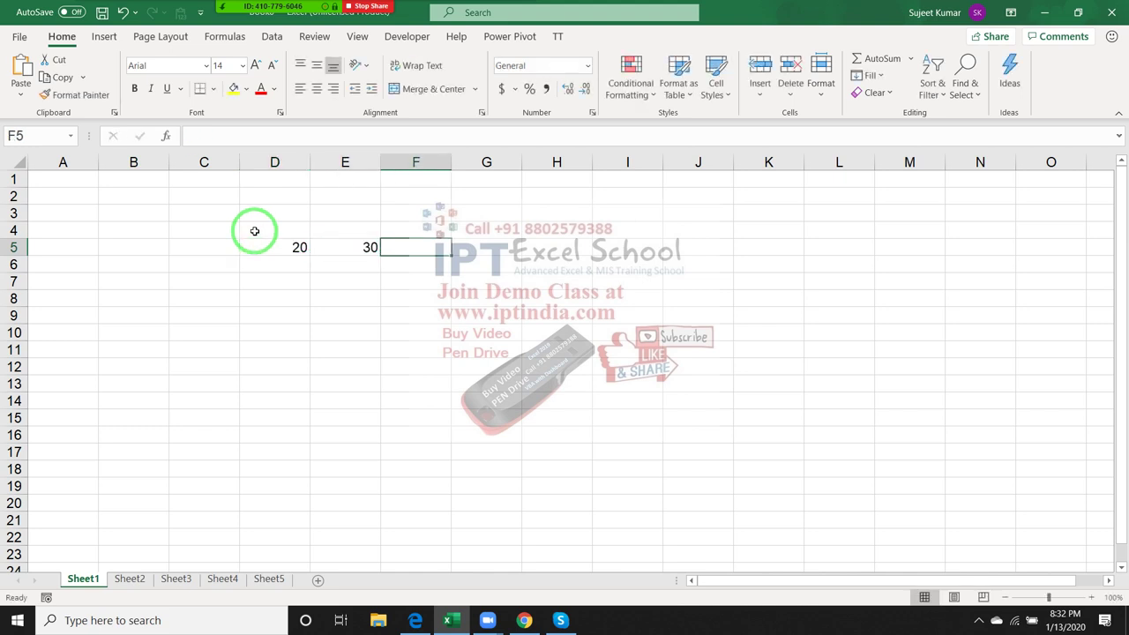
Step: Enter the formula =D5+E5 in F5 so it shows 50
{"action": "type", "text": "="}
{"action": "key", "text": "Down"}
{"action": "key", "text": "Left"}
{"action": "key", "text": "Left"}
{"action": "key", "text": "Left"}
{"action": "key", "text": "Up"}
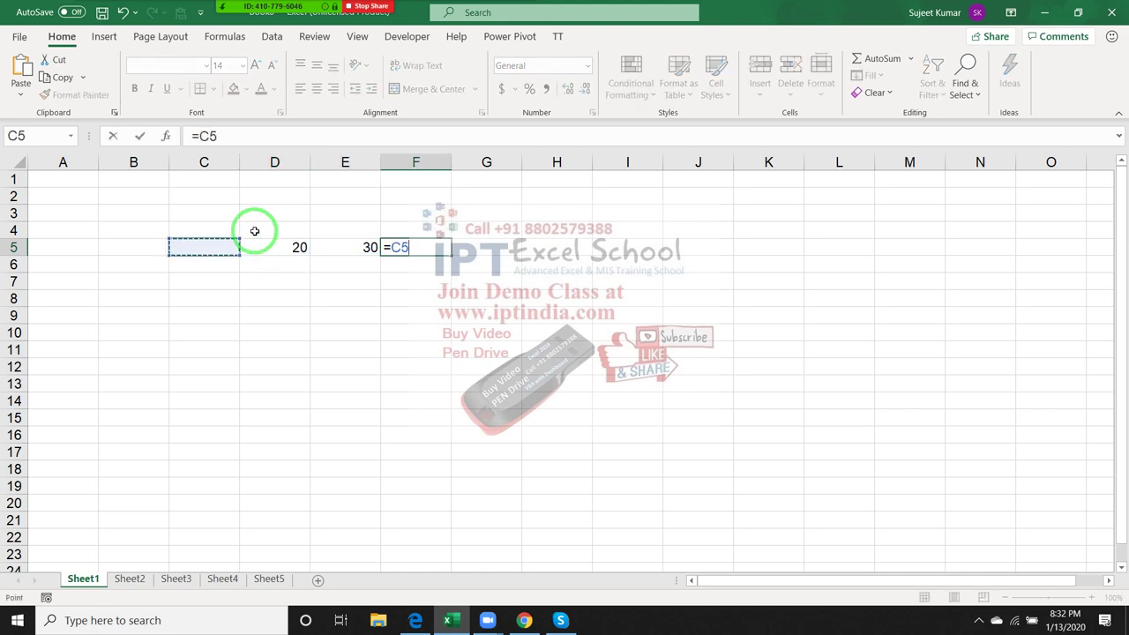
{"action": "key", "text": "Right"}
{"action": "type", "text": "+"}
{"action": "key", "text": "Left"}
{"action": "key", "text": "Return"}
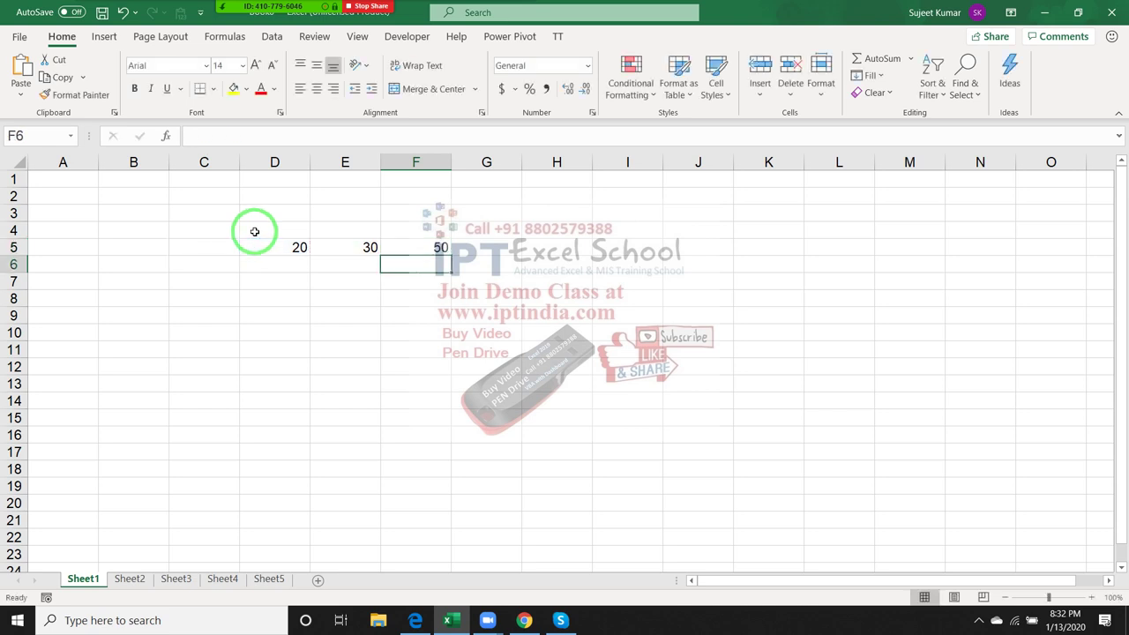
{"action": "key", "text": "Up"}
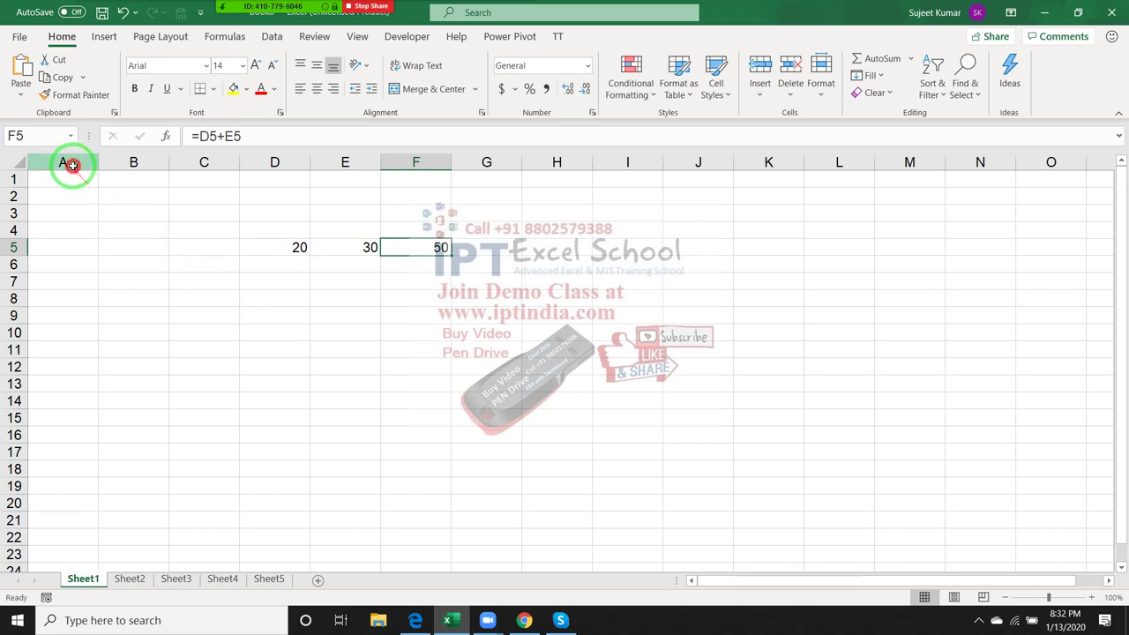
Step: Widen column A slightly by dragging its right border
{"action": "left_click_drag", "start_coordinate": [68, 162], "coordinate": [122, 165]}
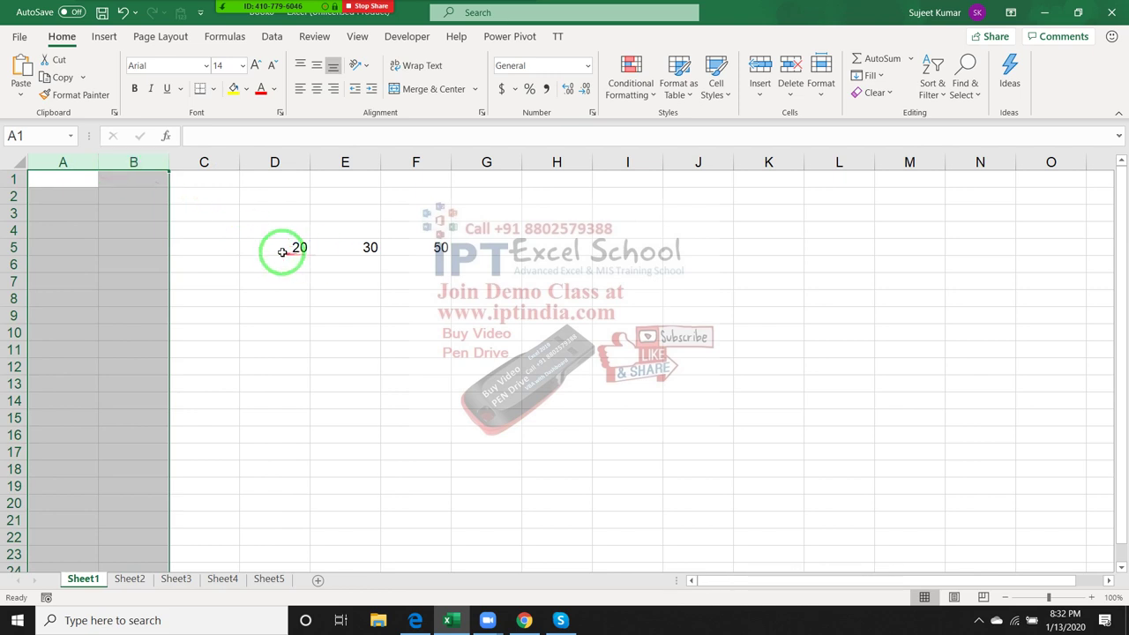
{"action": "left_click_drag", "start_coordinate": [282, 250], "coordinate": [442, 255]}
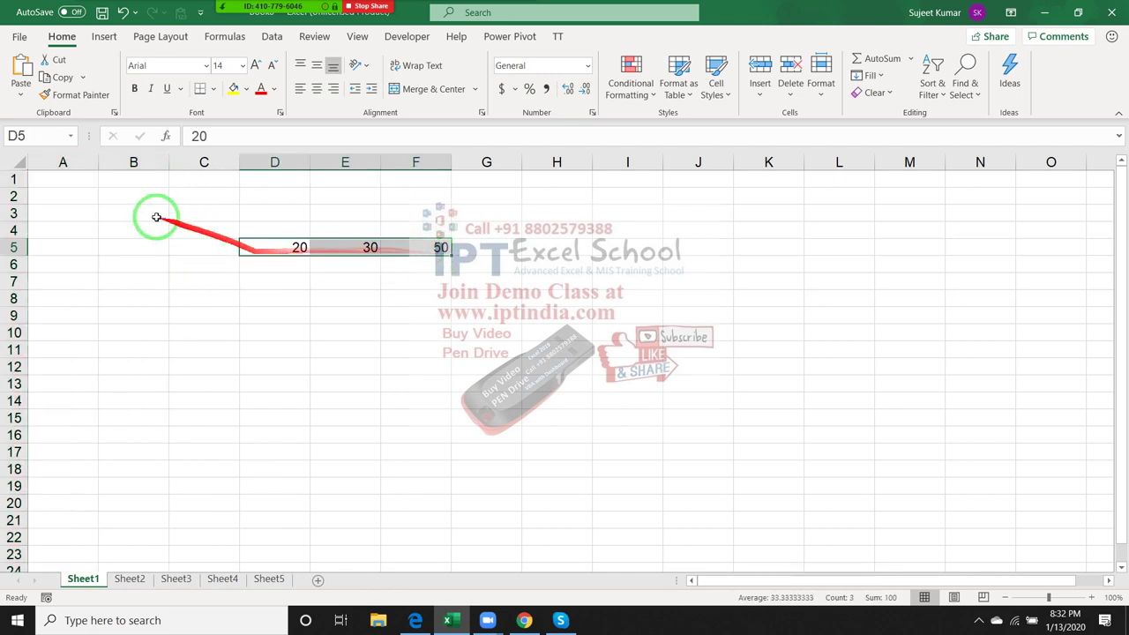
{"action": "left_click", "coordinate": [70, 176]}
{"action": "left_click", "coordinate": [132, 181]}
{"action": "left_click", "coordinate": [63, 177]}
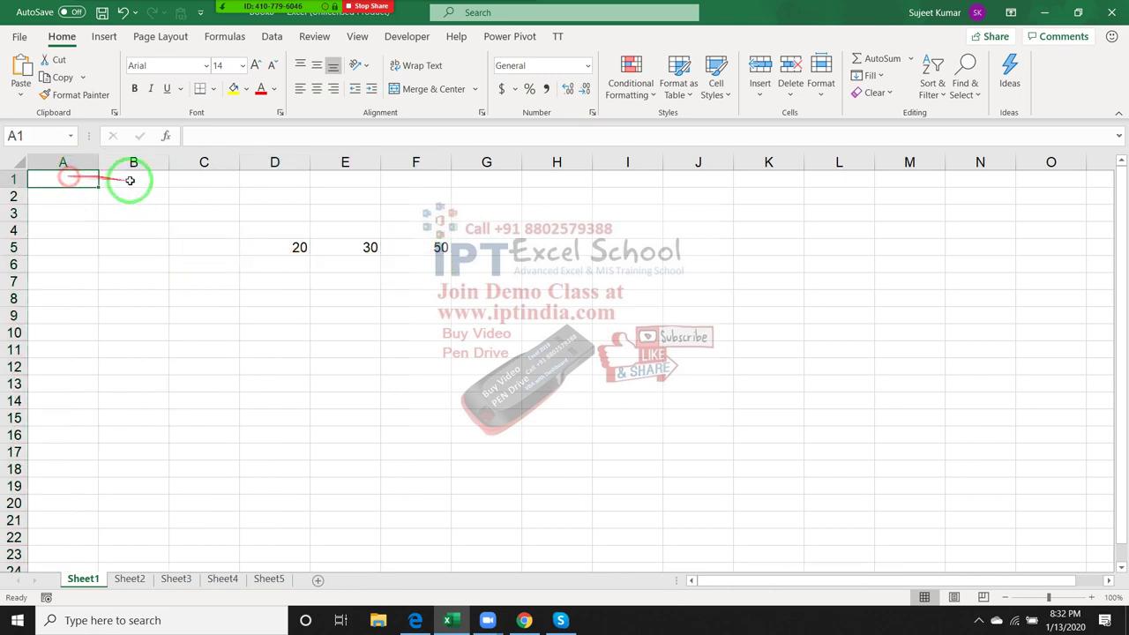
{"action": "left_click", "coordinate": [132, 177]}
{"action": "left_click_drag", "start_coordinate": [98, 162], "coordinate": [141, 162]}
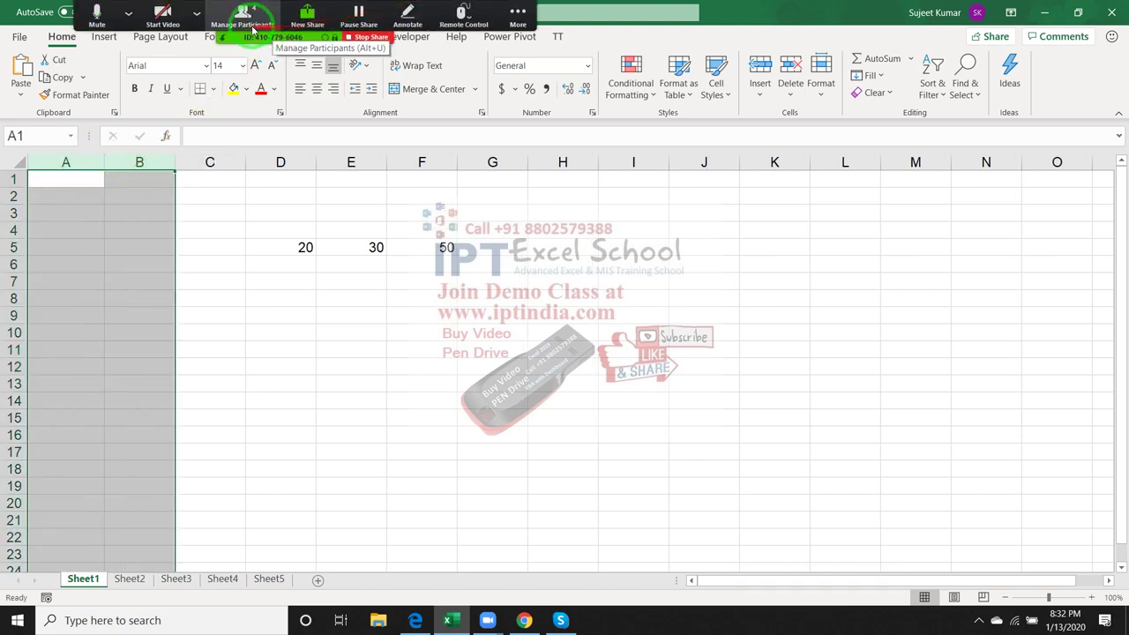
{"action": "left_click", "coordinate": [244, 16]}
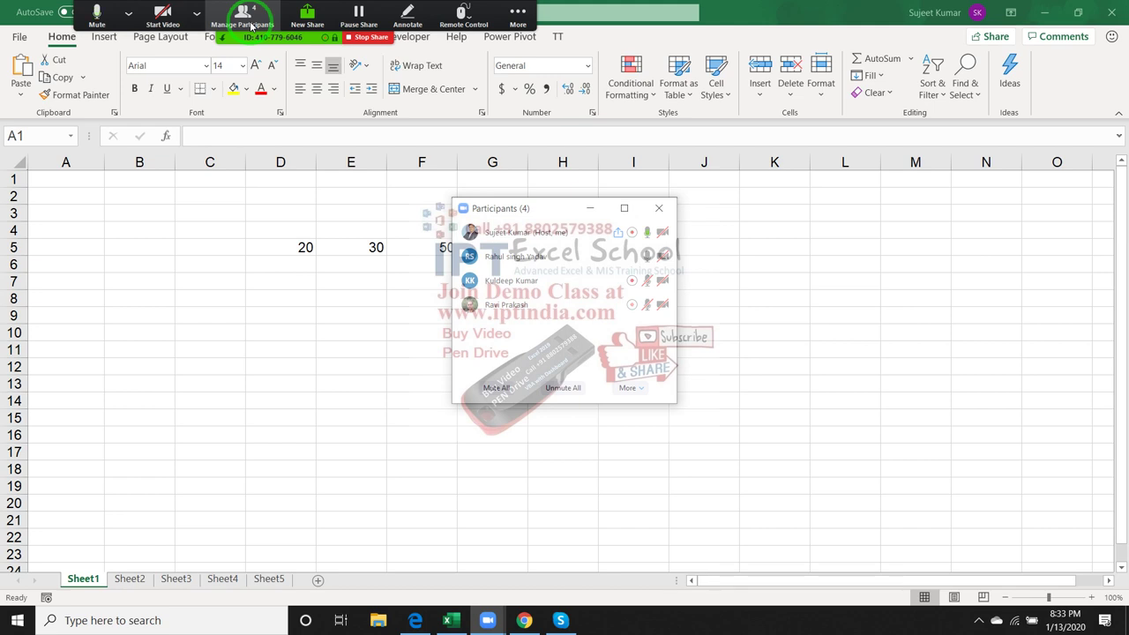
{"action": "mouse_move", "coordinate": [564, 256]}
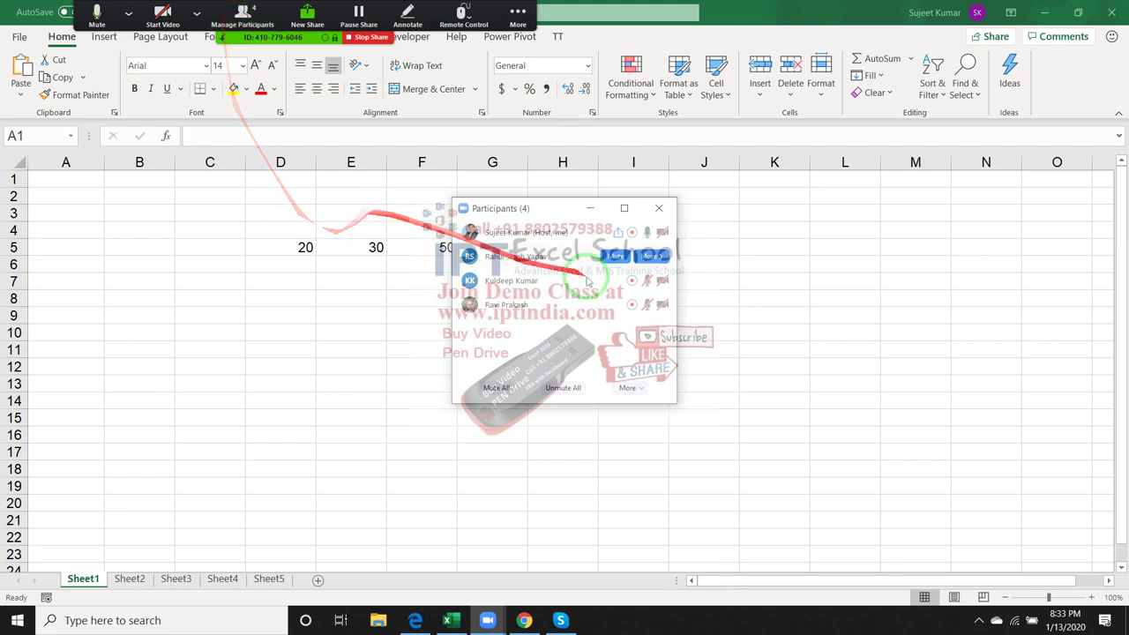
{"action": "left_click", "coordinate": [658, 208]}
Step: Clear the 20, 30 and 50 values from D5:F6
{"action": "key", "text": "ctrl+space"}
{"action": "key", "text": "shift+Right"}
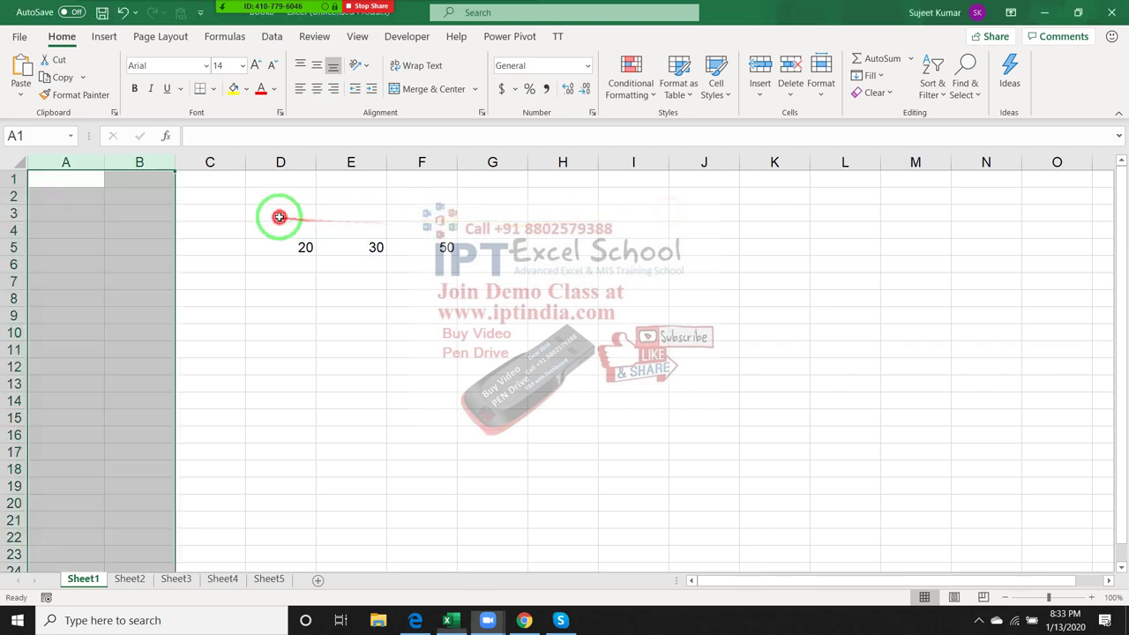
{"action": "left_click_drag", "start_coordinate": [260, 243], "coordinate": [426, 260]}
{"action": "key", "text": "Delete"}
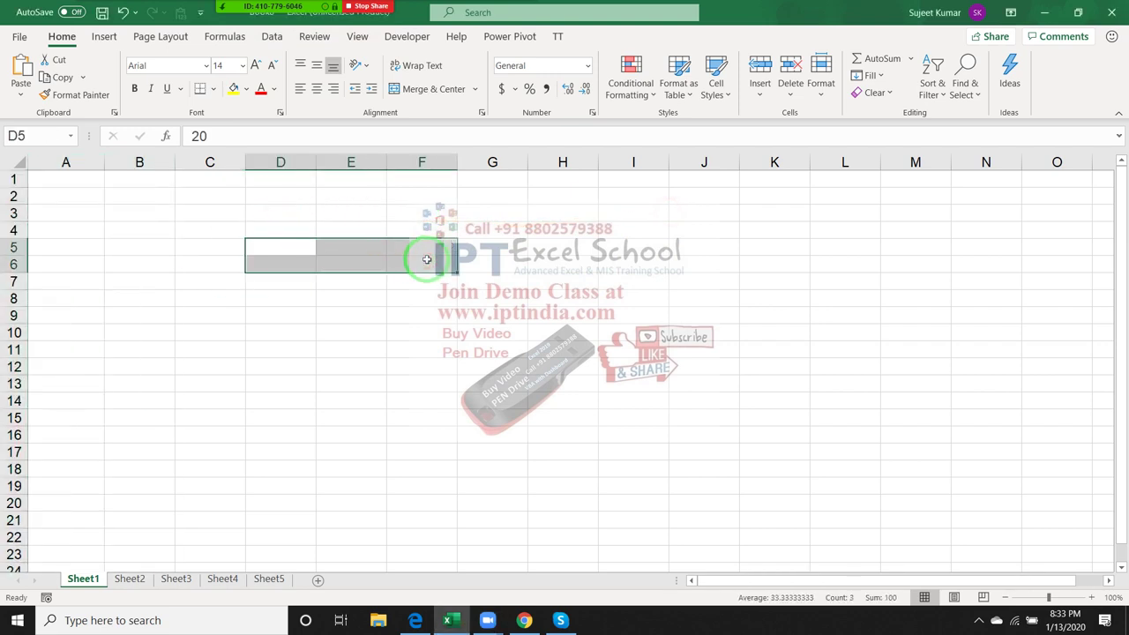
Step: Enter the heading 'Sales' in A1 with values 85, 36, 52 and 36 below it
{"action": "left_click", "coordinate": [86, 180]}
{"action": "type", "text": "Sales"}
{"action": "key", "text": "Return"}
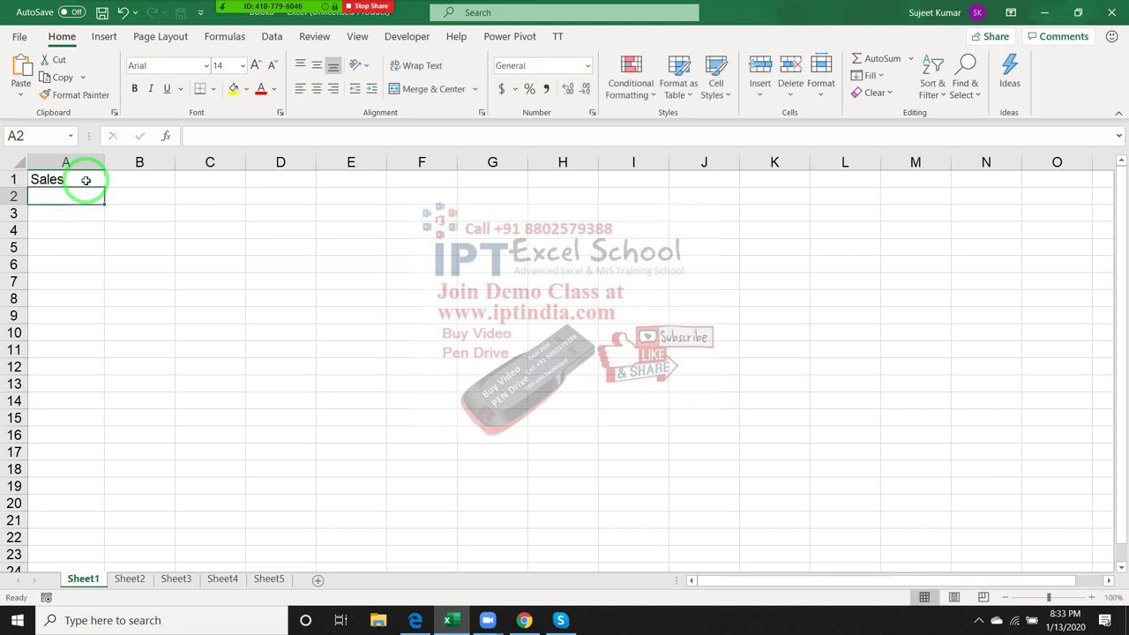
{"action": "type", "text": "85"}
{"action": "key", "text": "Return"}
{"action": "type", "text": "36"}
{"action": "key", "text": "Return"}
{"action": "type", "text": "52"}
{"action": "key", "text": "Return"}
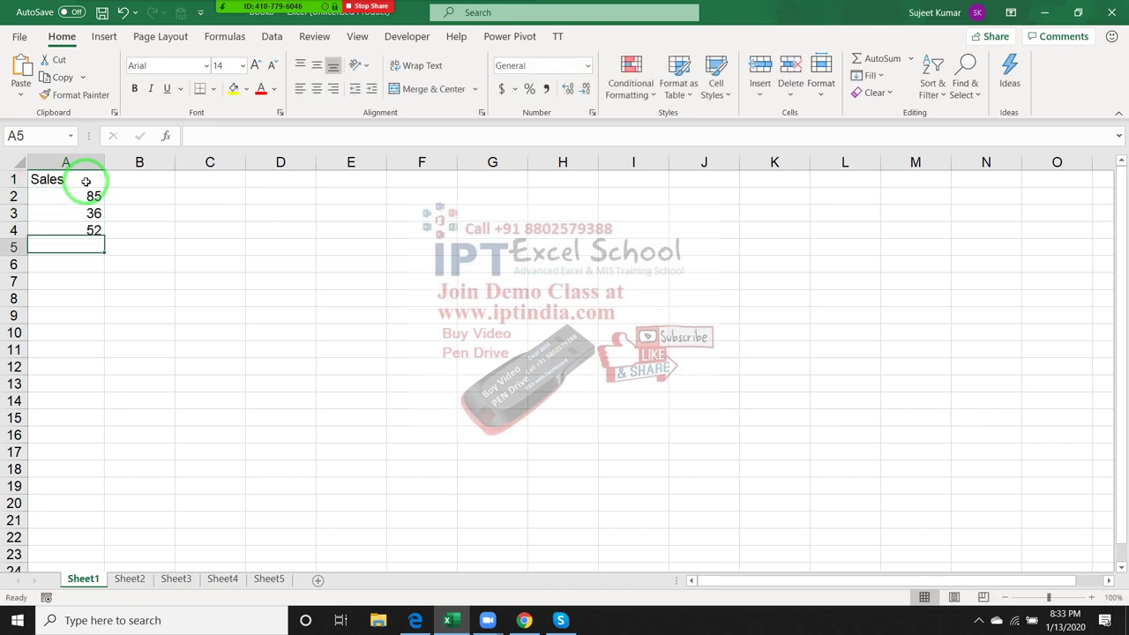
{"action": "type", "text": "36"}
{"action": "key", "text": "Return"}
Step: Continue the Sales column with 2, 12, 3652, 65 and 15
{"action": "type", "text": "2"}
{"action": "key", "text": "Return"}
{"action": "type", "text": "12"}
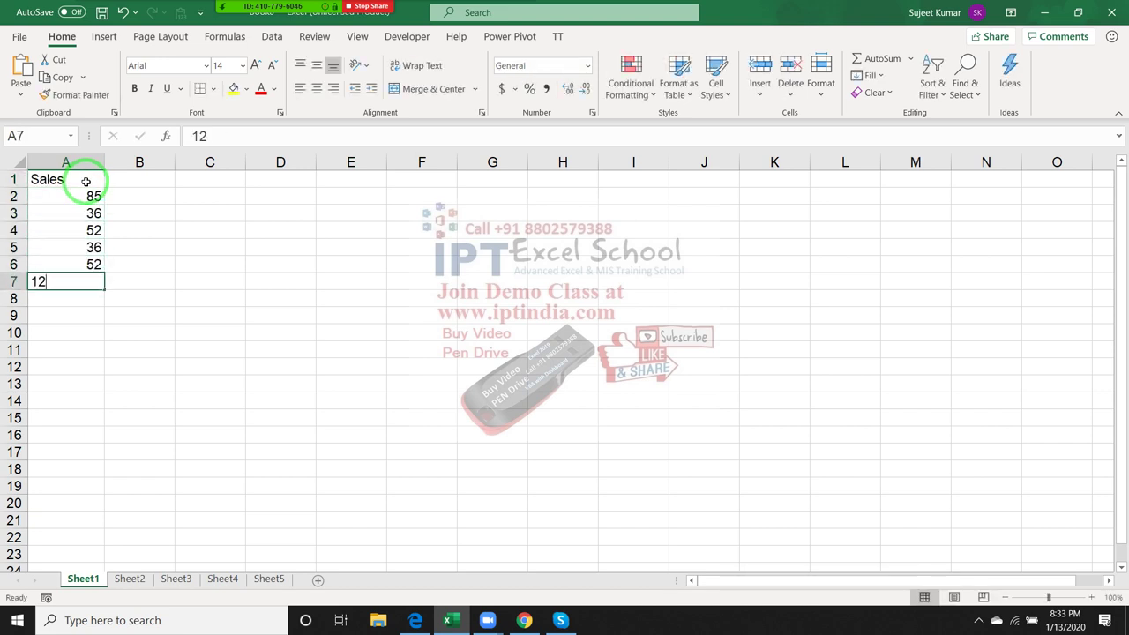
{"action": "key", "text": "Return"}
{"action": "type", "text": "3652"}
{"action": "key", "text": "Return"}
{"action": "type", "text": "65"}
{"action": "key", "text": "Return"}
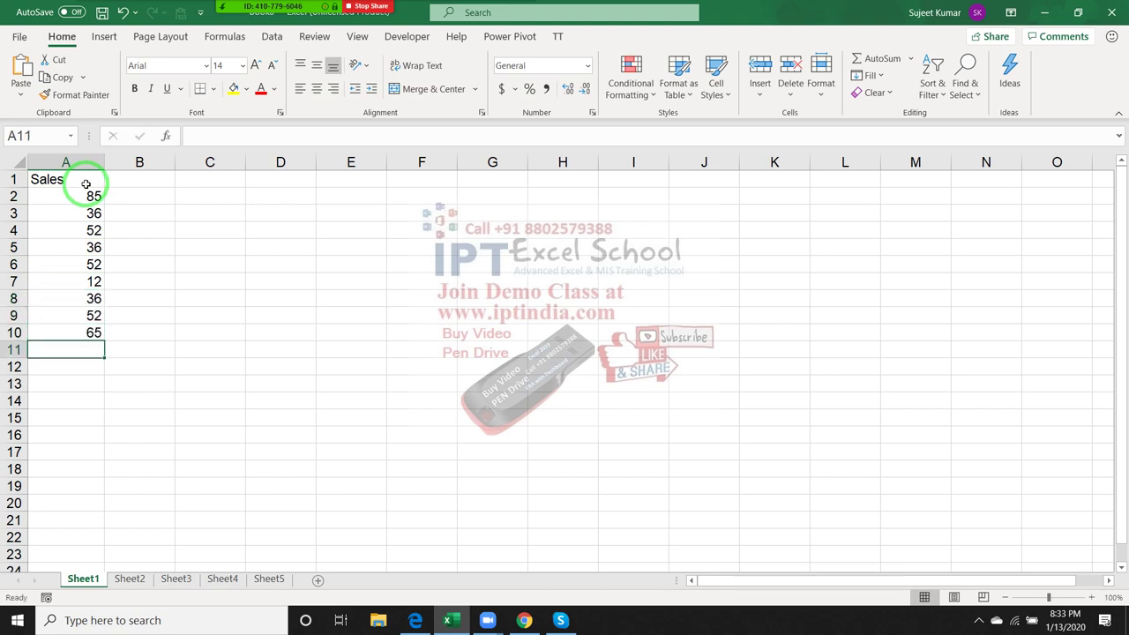
{"action": "type", "text": "154"}
{"action": "key", "text": "BackSpace"}
{"action": "key", "text": "Return"}
Step: Enter the formula =A2+2 in B2
{"action": "key", "text": "ctrl+Home"}
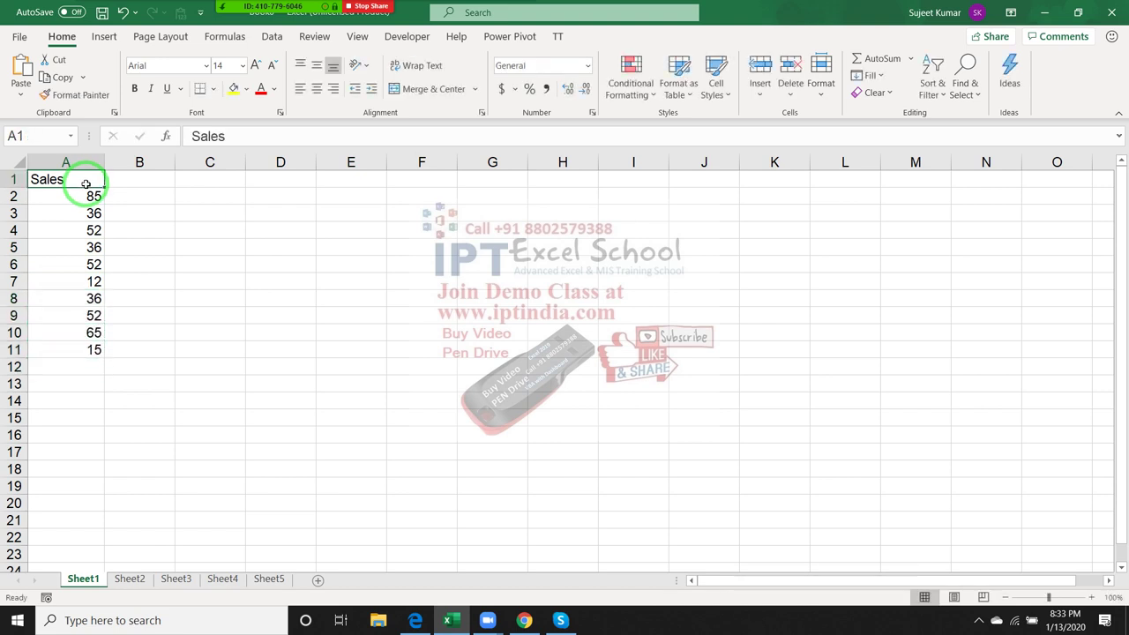
{"action": "key", "text": "Right"}
{"action": "key", "text": "Down"}
{"action": "type", "text": "="}
{"action": "key", "text": "Left"}
{"action": "type", "text": "+"}
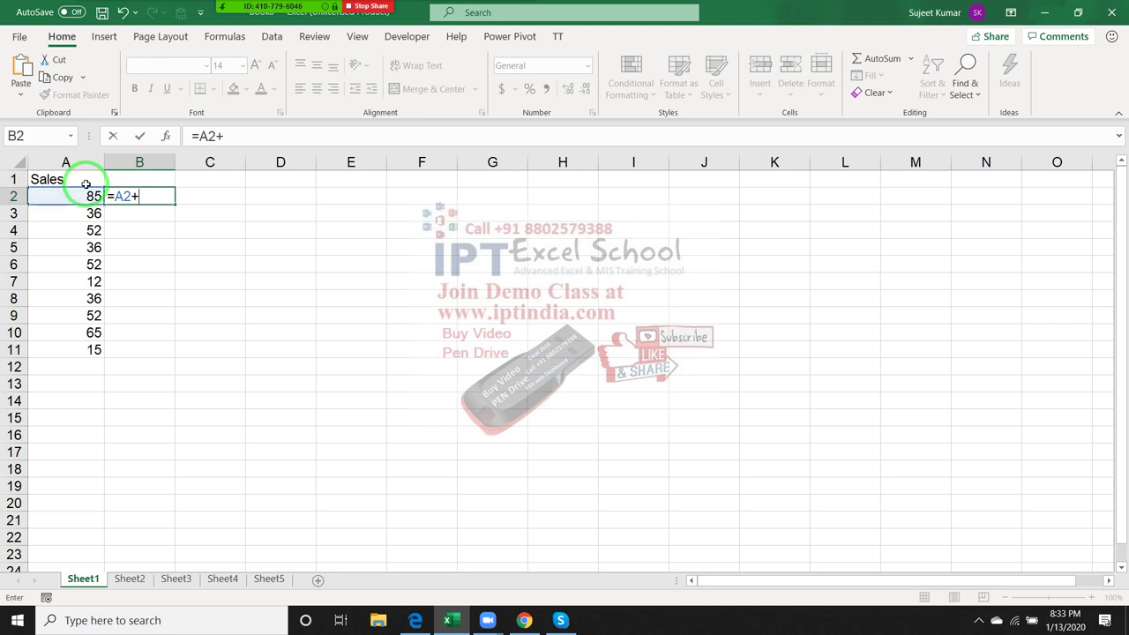
{"action": "type", "text": "2"}
{"action": "key", "text": "Return"}
Step: Fill B2's formula down through B11 and check the copies in B3, B6 and B8
{"action": "key", "text": "Left"}
{"action": "key", "text": "ctrl+Down"}
{"action": "key", "text": "Right"}
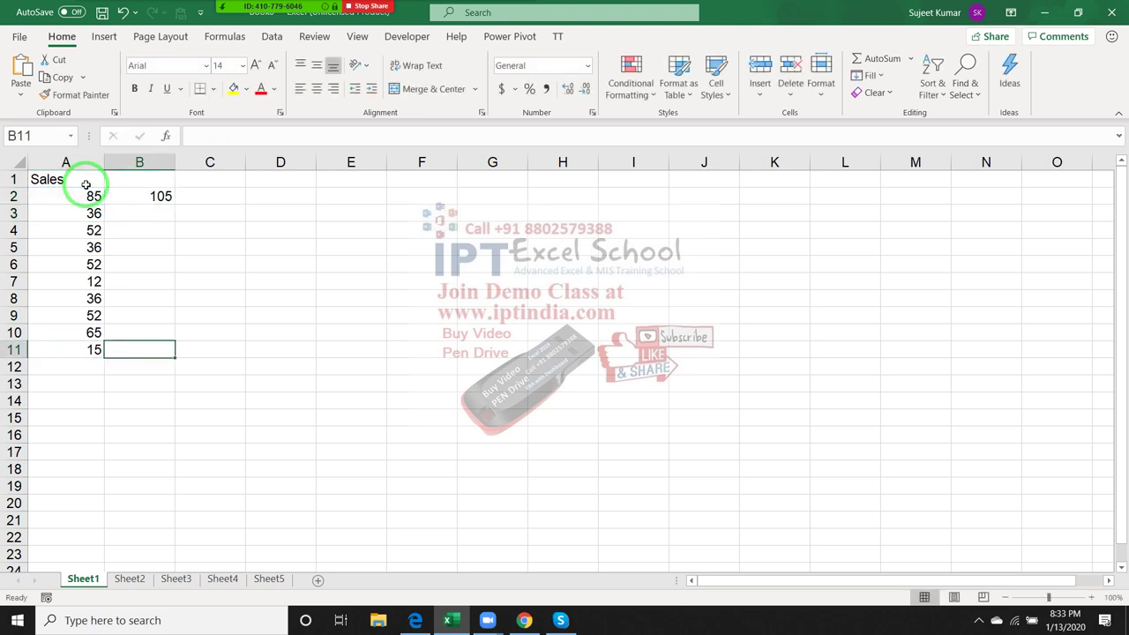
{"action": "key", "text": "ctrl+shift+Up"}
{"action": "key", "text": "ctrl+d"}
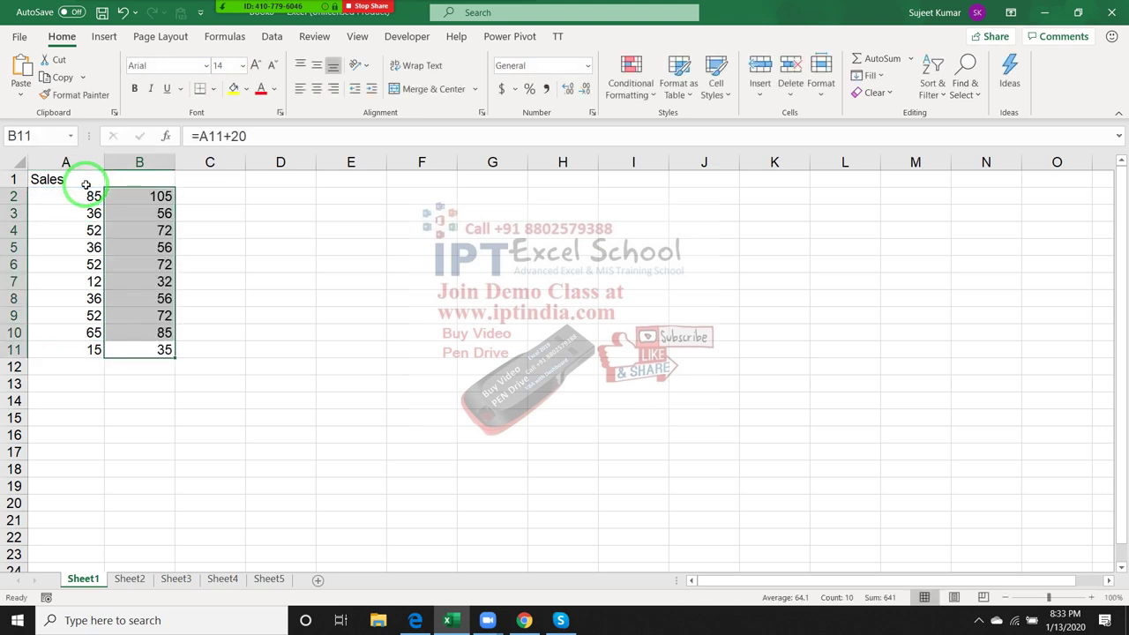
{"action": "left_click", "coordinate": [132, 217]}
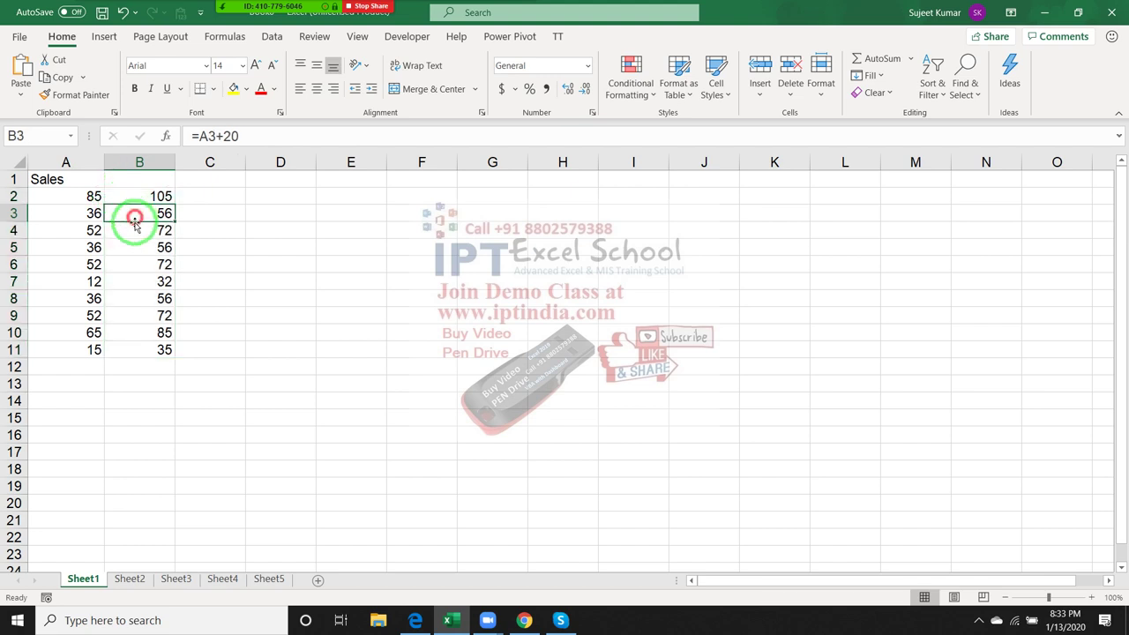
{"action": "left_click", "coordinate": [140, 263]}
{"action": "left_click", "coordinate": [143, 296]}
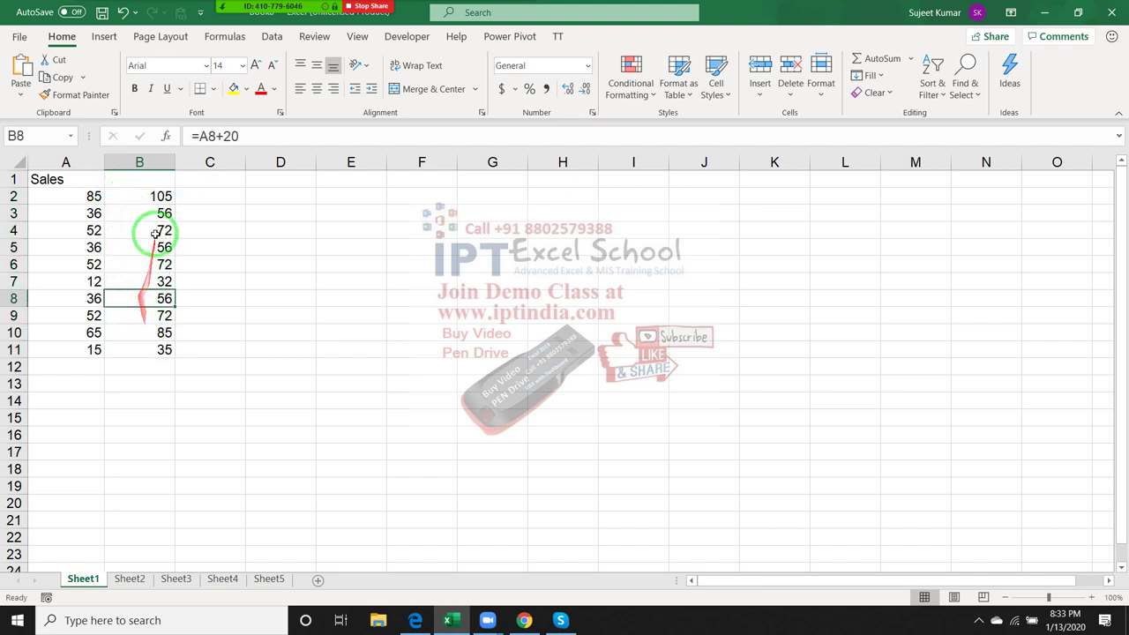
Step: Clear B2:B11, enter =A2+20 in B2 and drag it down to B11
{"action": "key", "text": "ctrl+Up"}
{"action": "key", "text": "ctrl+shift+Down"}
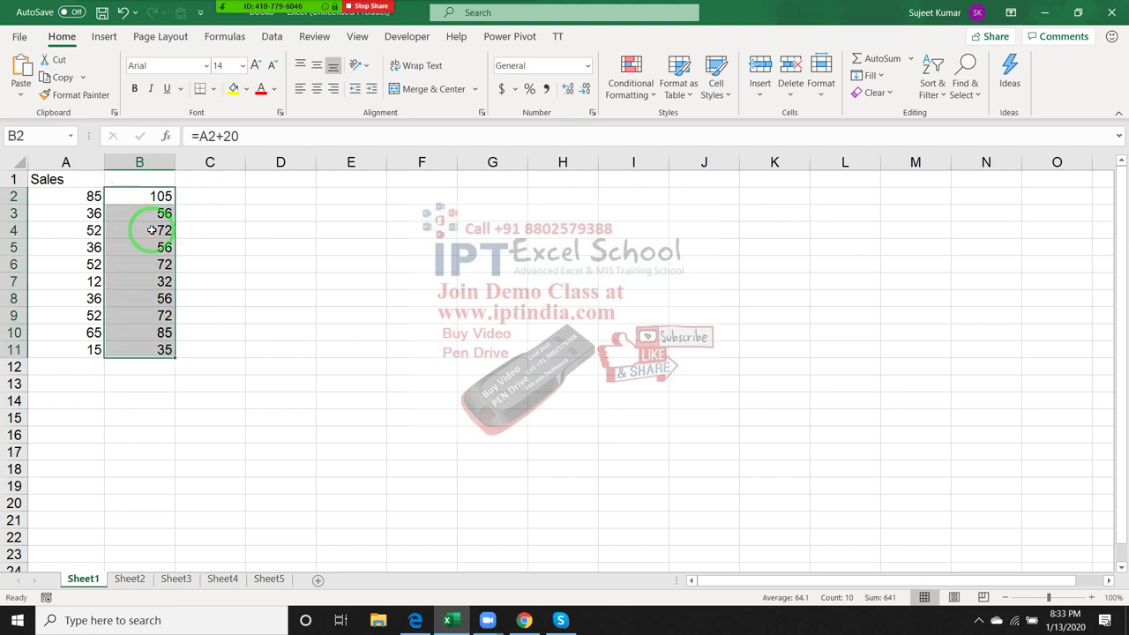
{"action": "key", "text": "Delete"}
{"action": "key", "text": "Up"}
{"action": "key", "text": "Down"}
{"action": "type", "text": "="}
{"action": "key", "text": "Left"}
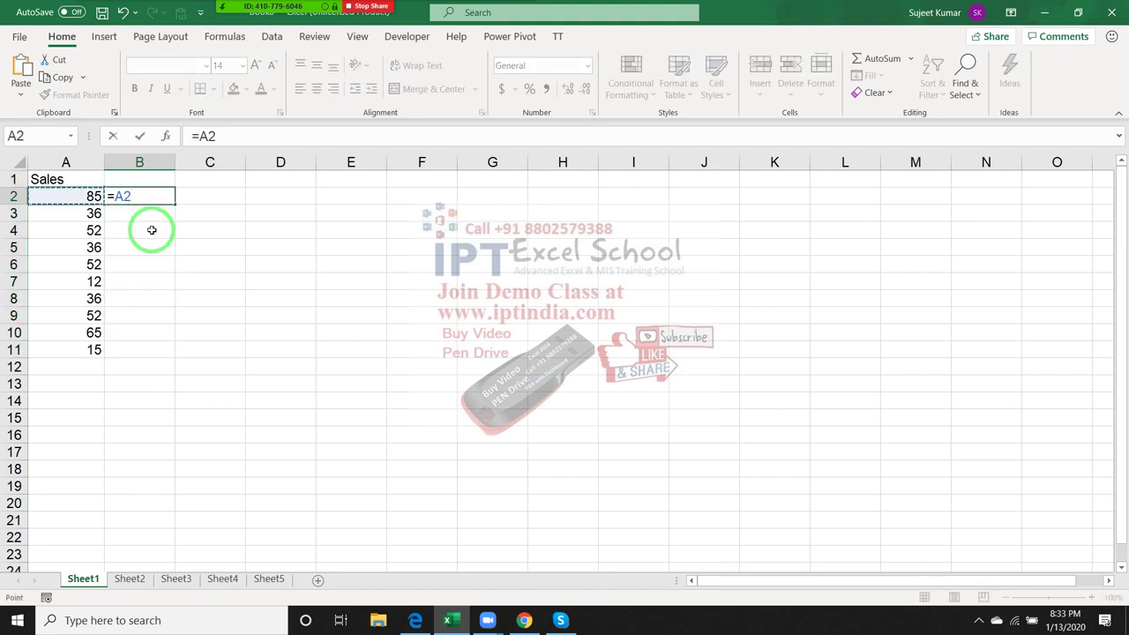
{"action": "type", "text": "+20"}
{"action": "key", "text": "Return"}
{"action": "key", "text": "Up"}
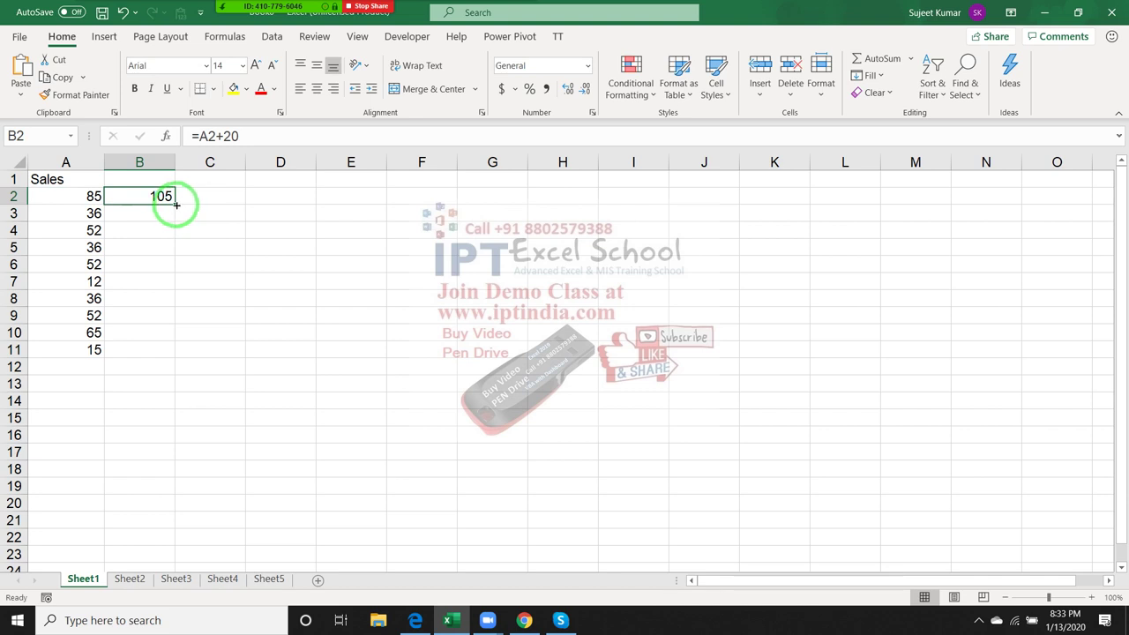
{"action": "left_click_drag", "start_coordinate": [173, 203], "coordinate": [164, 353]}
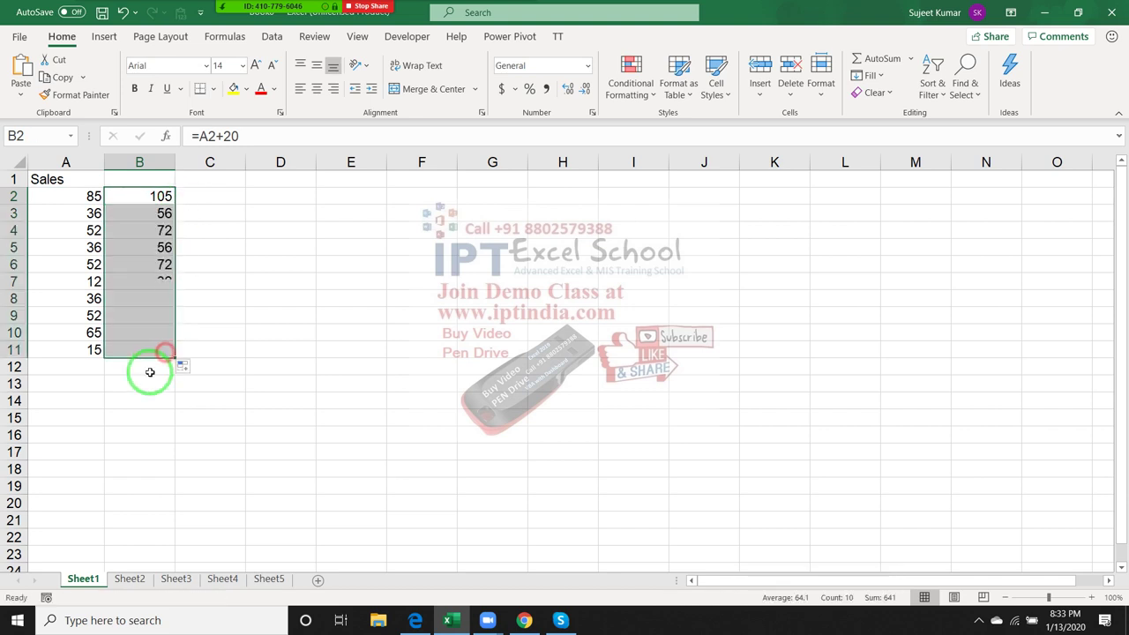
{"action": "left_click", "coordinate": [135, 214]}
{"action": "double_click", "coordinate": [135, 214]}
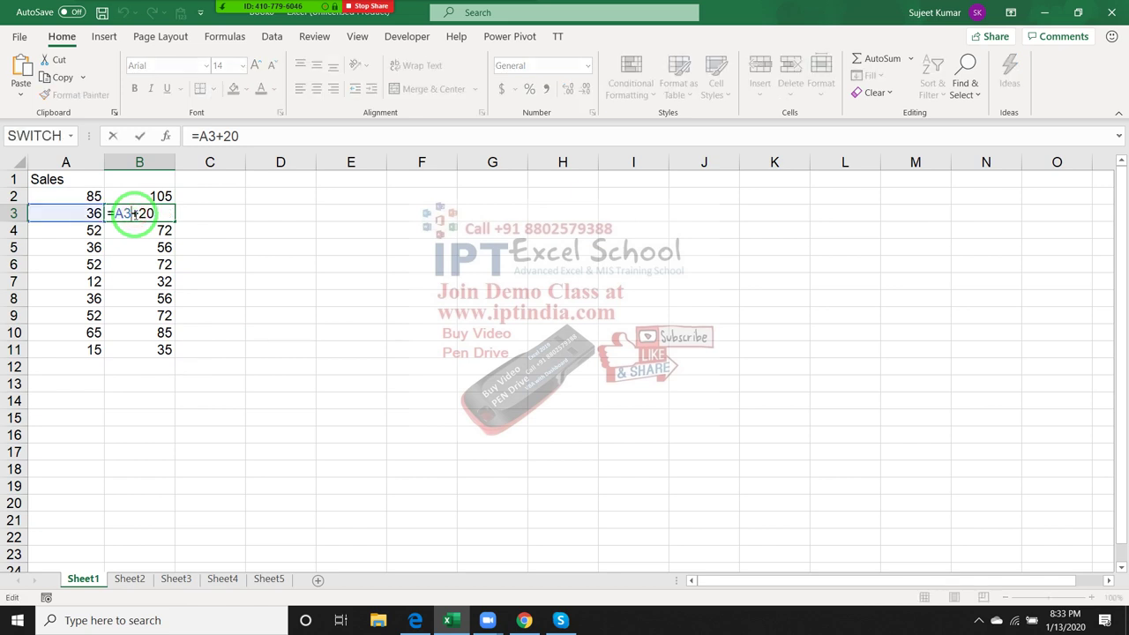
{"action": "key", "text": "Escape"}
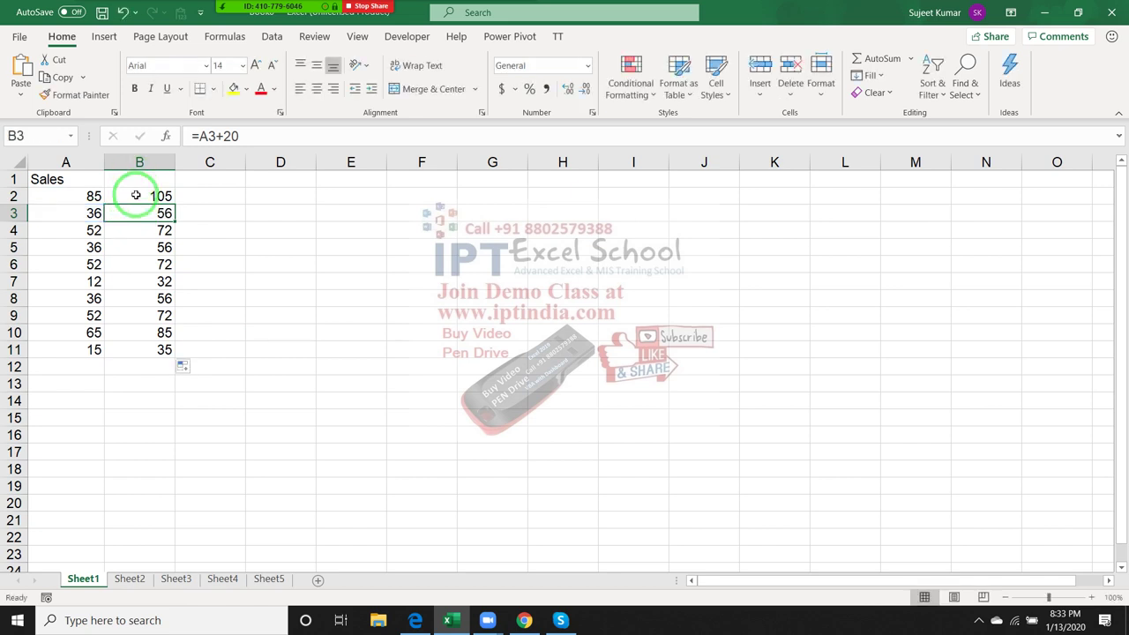
{"action": "double_click", "coordinate": [135, 195]}
{"action": "double_click", "coordinate": [115, 196]}
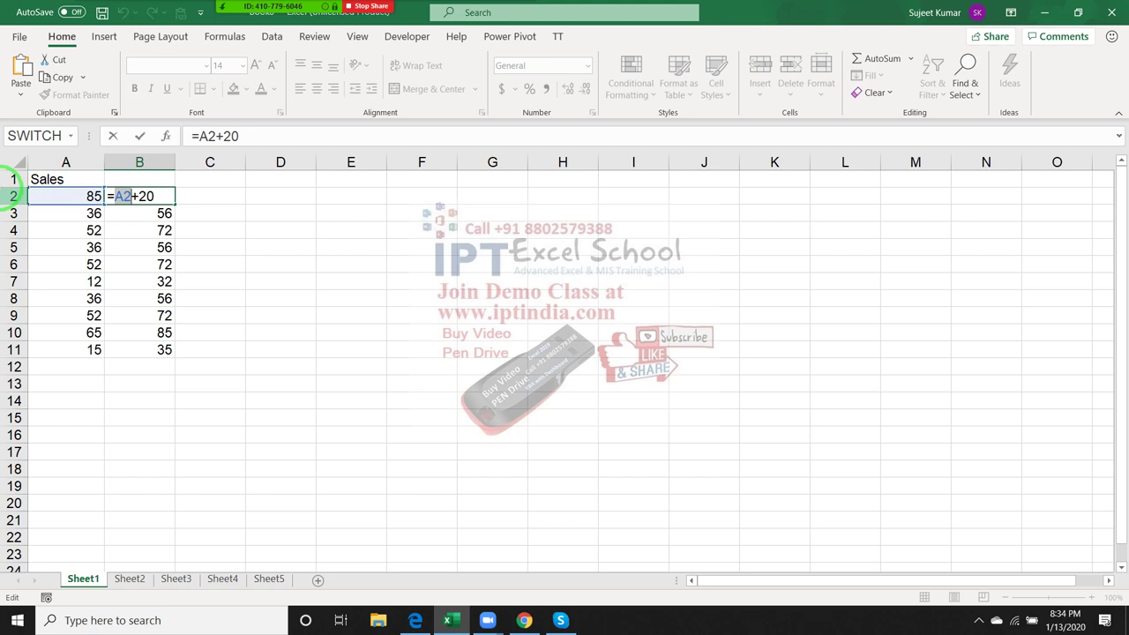
{"action": "key", "text": "Return"}
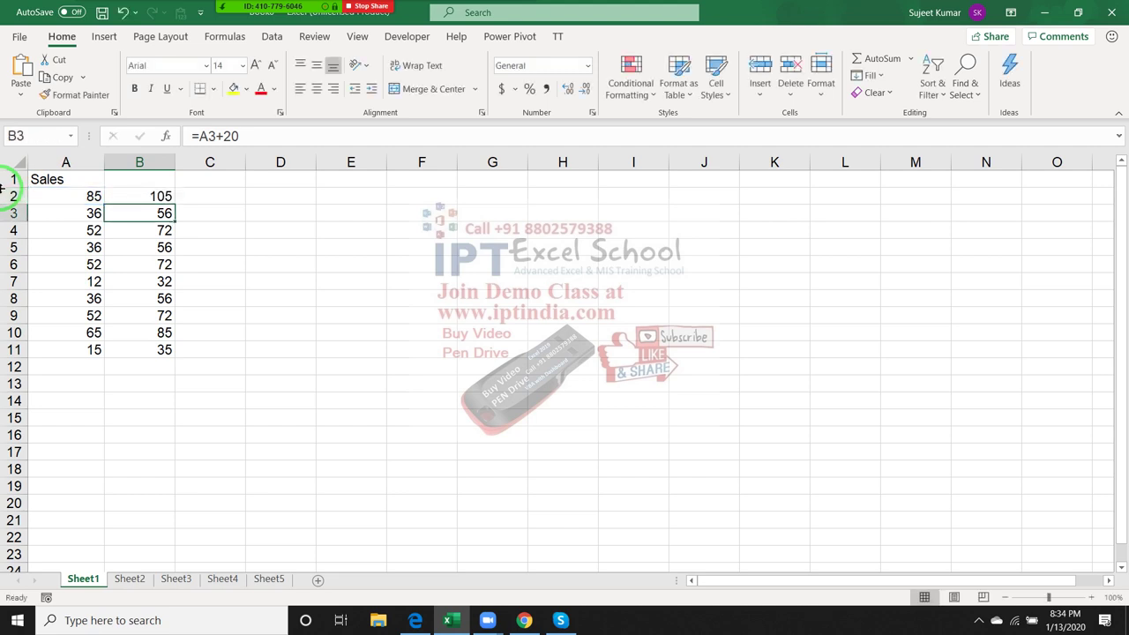
{"action": "key", "text": "Up"}
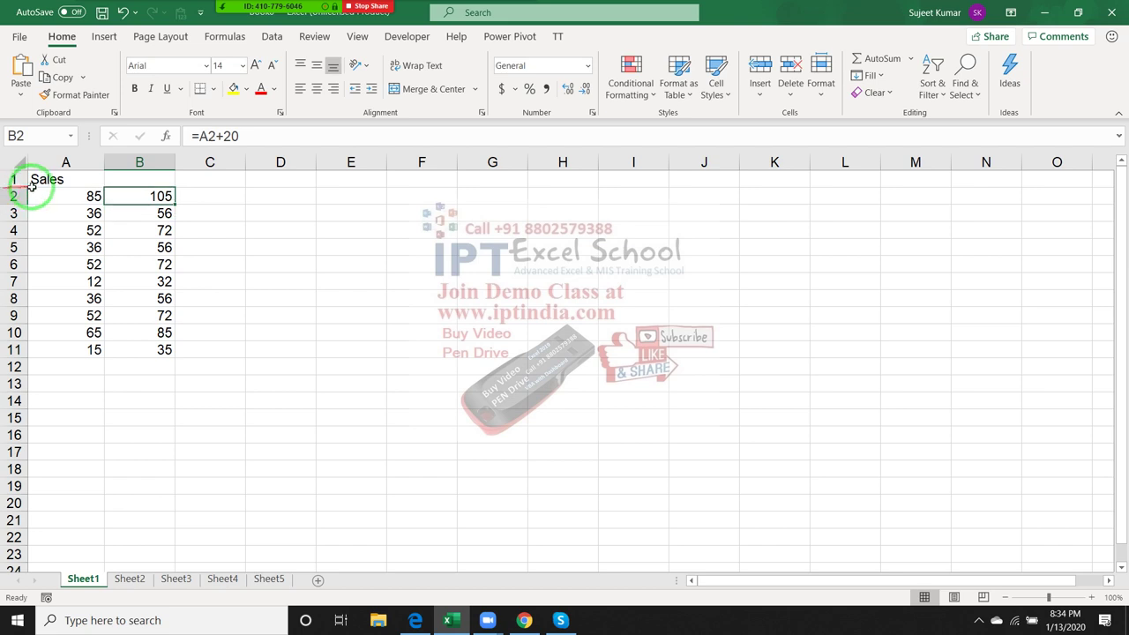
{"action": "double_click", "coordinate": [130, 213]}
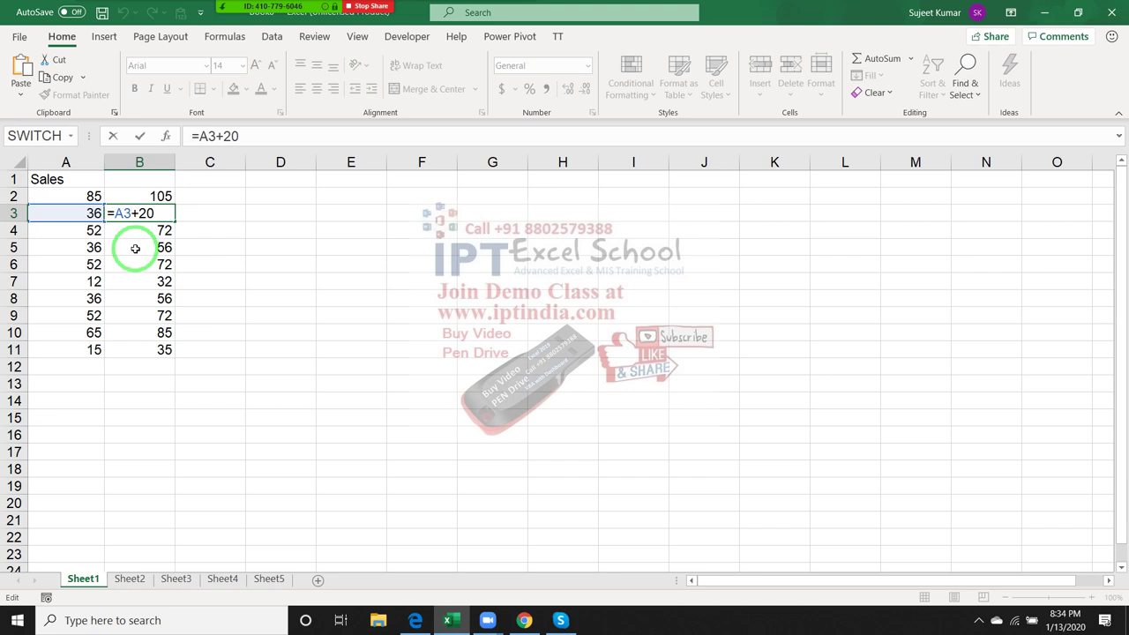
{"action": "key", "text": "ctrl+Return"}
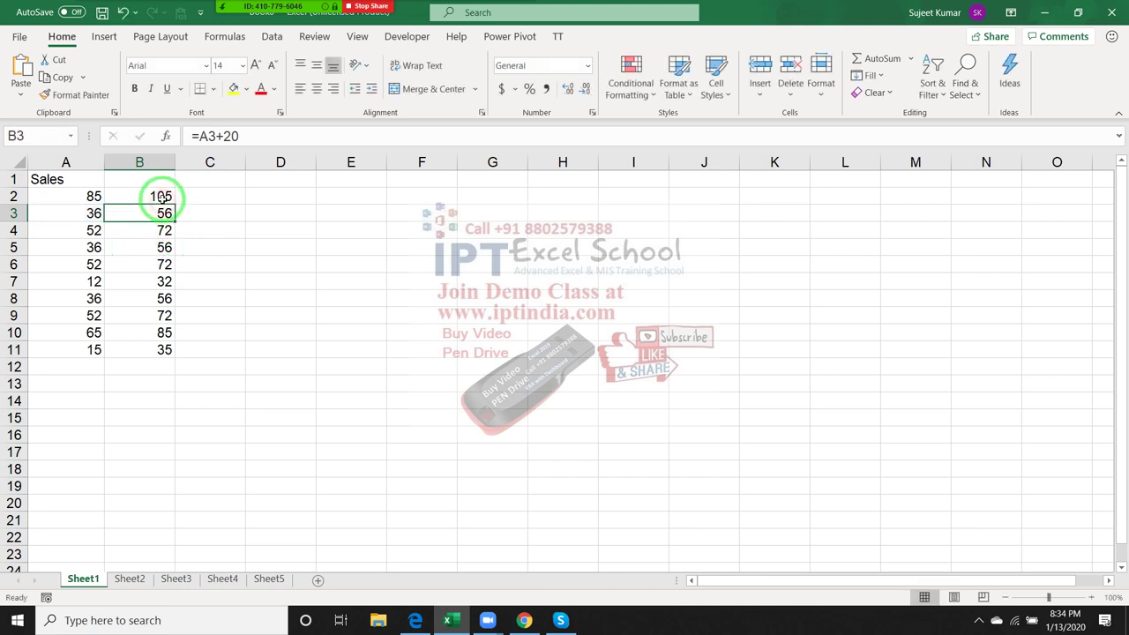
{"action": "left_click", "coordinate": [162, 198]}
{"action": "left_click_drag", "start_coordinate": [175, 199], "coordinate": [177, 180]}
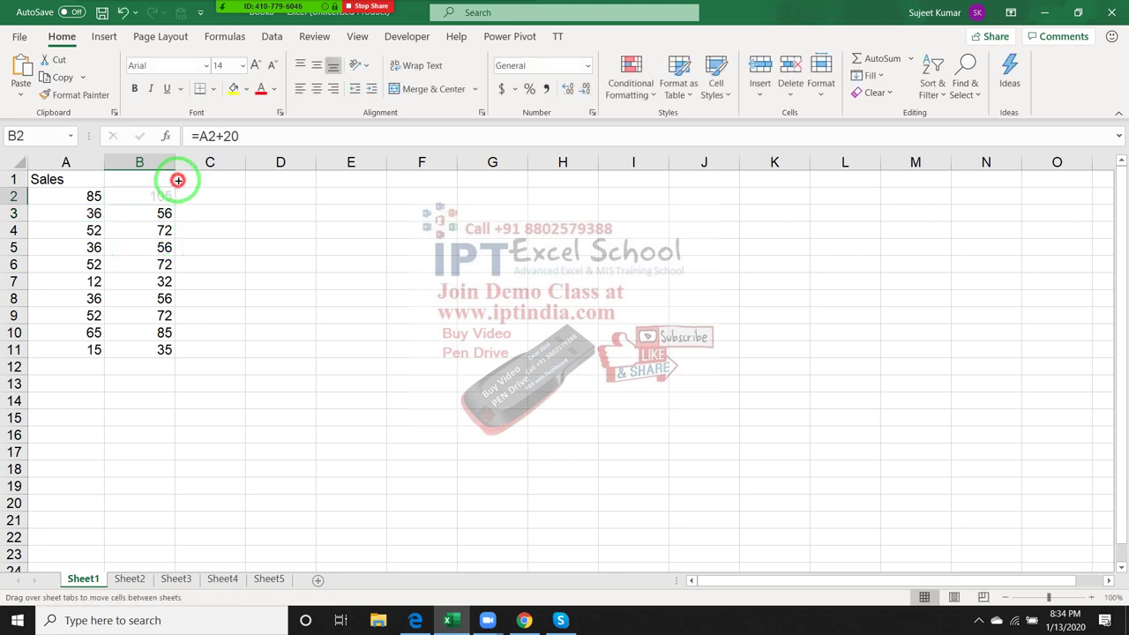
{"action": "double_click", "coordinate": [166, 176]}
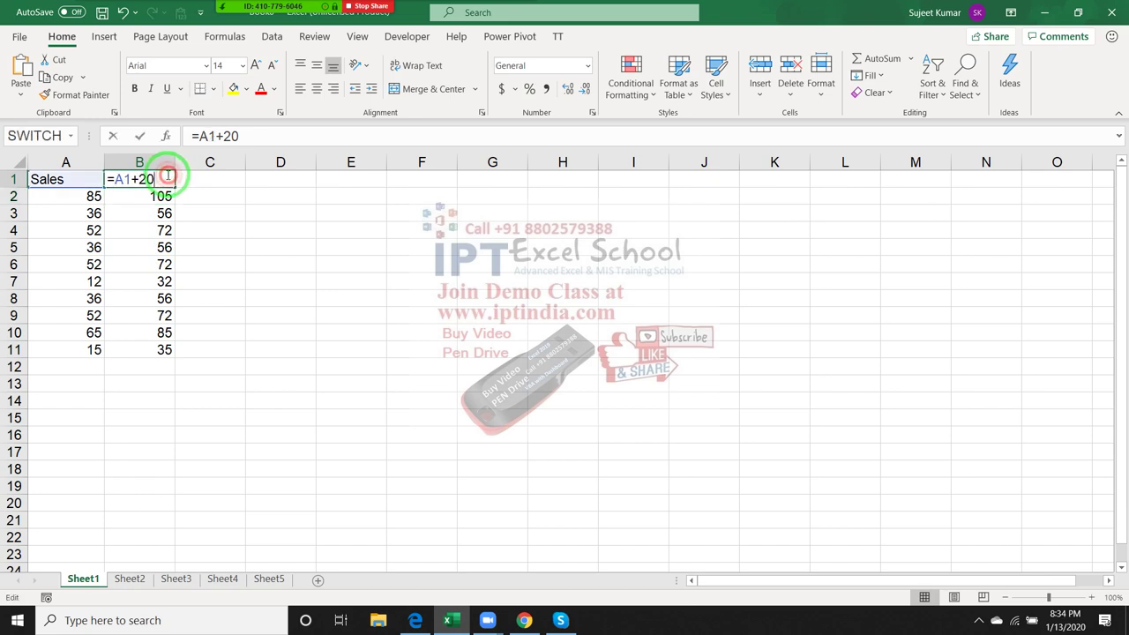
{"action": "key", "text": "ctrl+Return"}
{"action": "key", "text": "Delete"}
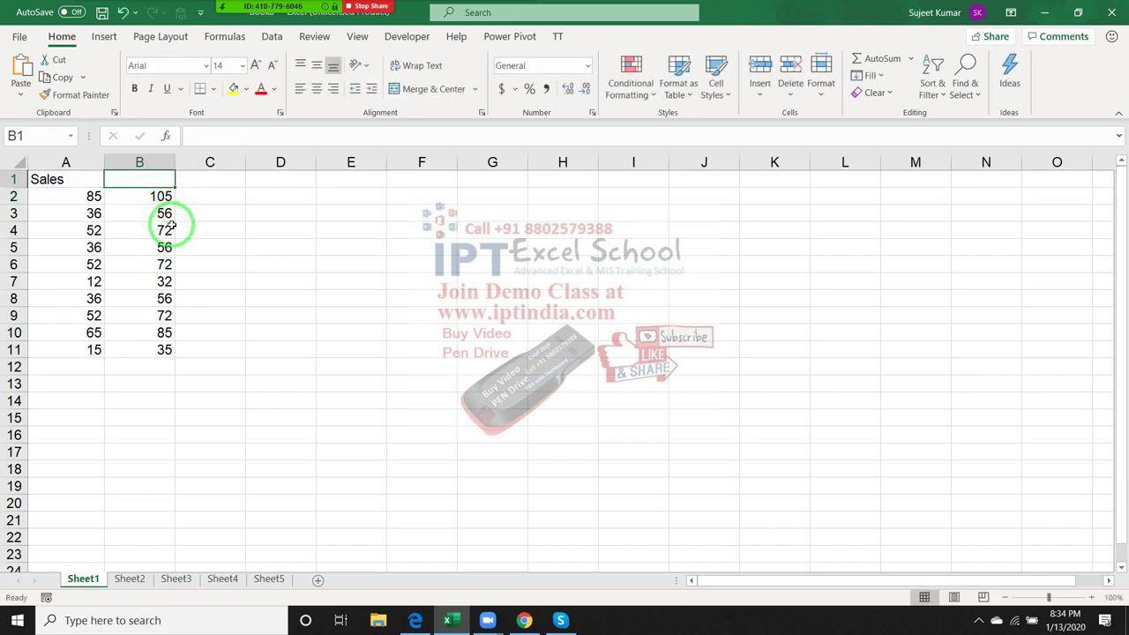
{"action": "left_click", "coordinate": [378, 298]}
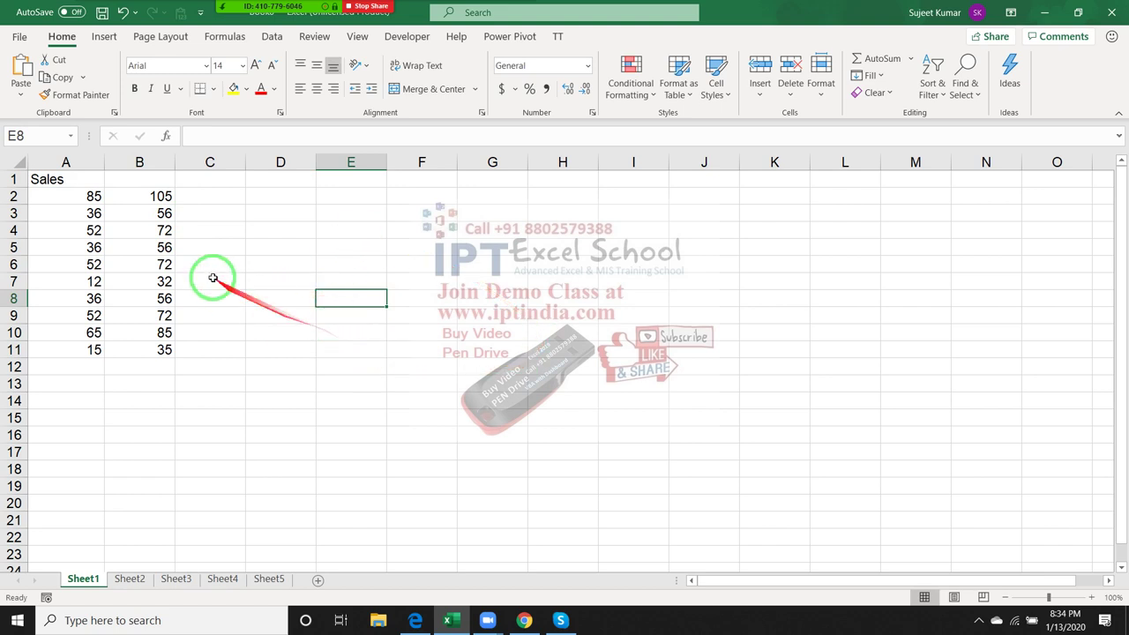
Step: Review the column B formulas in B3, B4, B6, B8 and B10, then select B2:B11
{"action": "left_click_drag", "start_coordinate": [145, 180], "coordinate": [117, 384]}
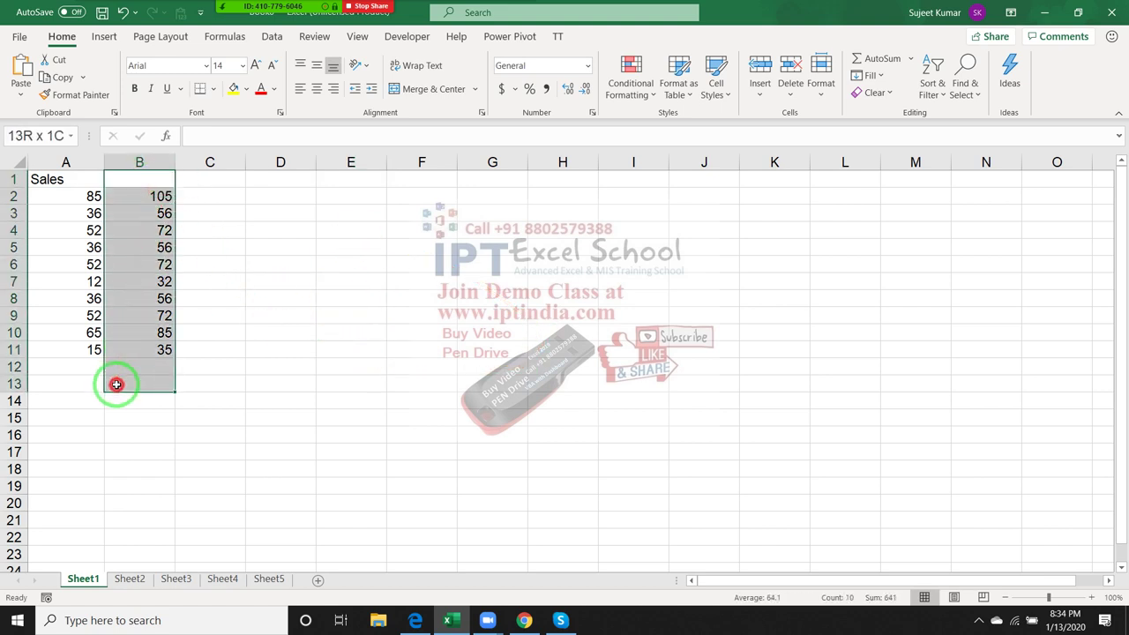
{"action": "mouse_move", "coordinate": [237, 247]}
{"action": "left_mouse_down"}
{"action": "mouse_move", "coordinate": [643, 258]}
{"action": "mouse_move", "coordinate": [643, 242]}
{"action": "left_mouse_up"}
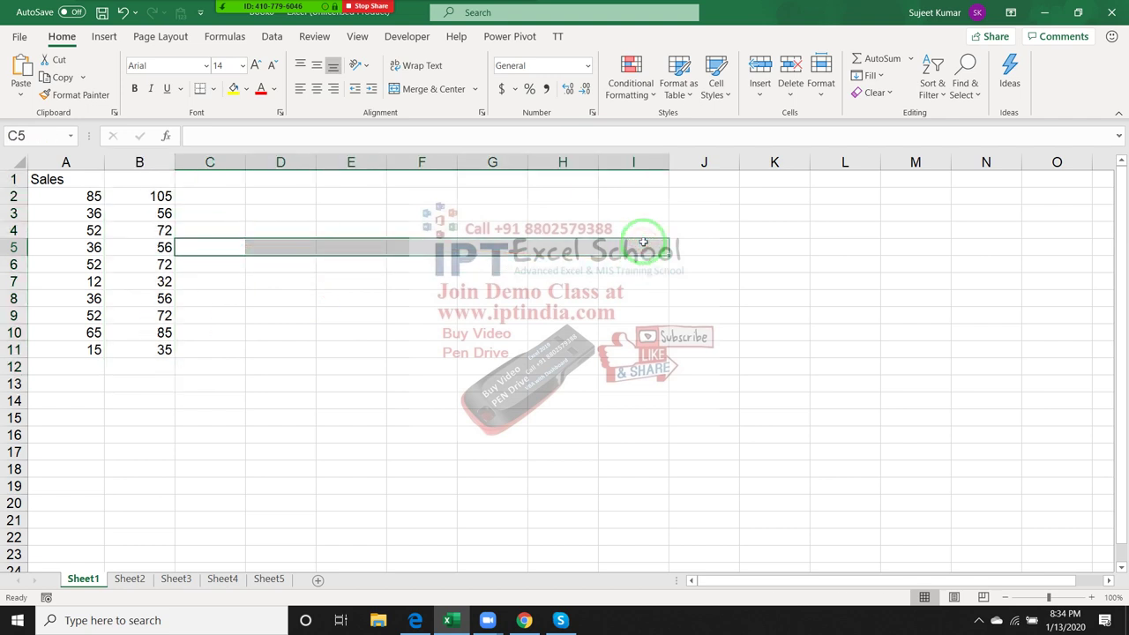
{"action": "left_click", "coordinate": [148, 228]}
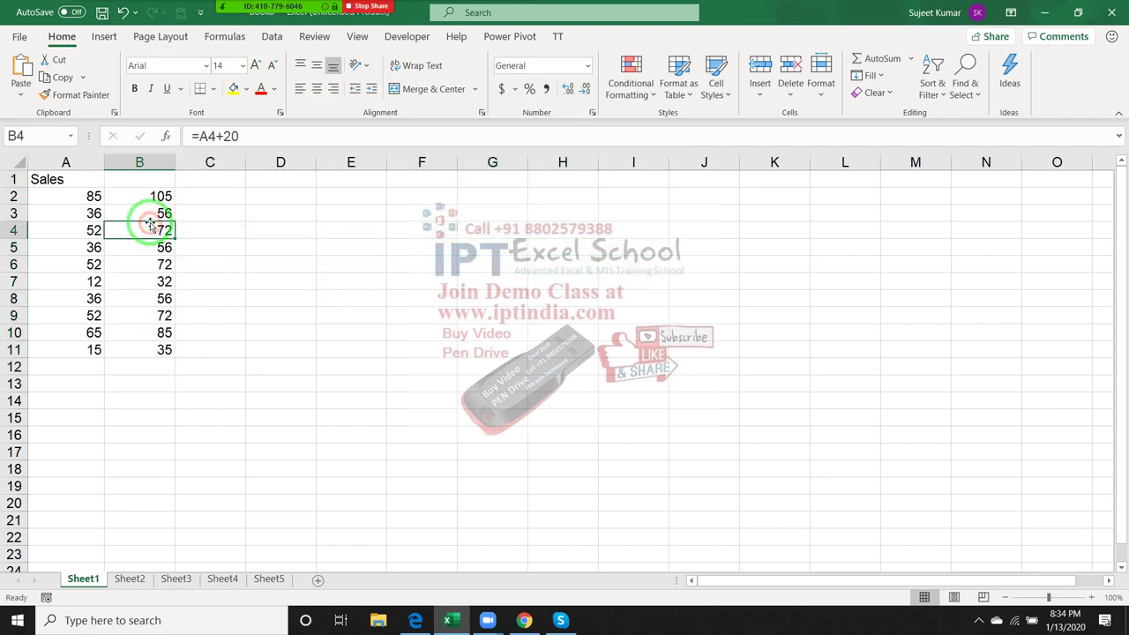
{"action": "left_click_drag", "start_coordinate": [88, 196], "coordinate": [71, 347]}
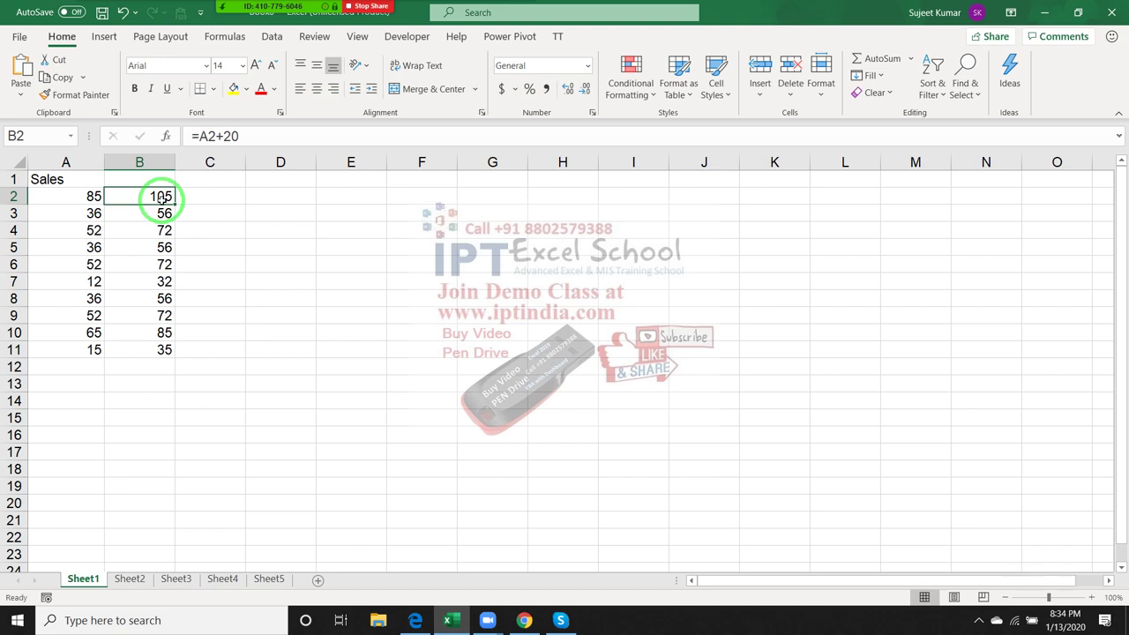
{"action": "left_click", "coordinate": [162, 212]}
{"action": "left_click", "coordinate": [162, 265]}
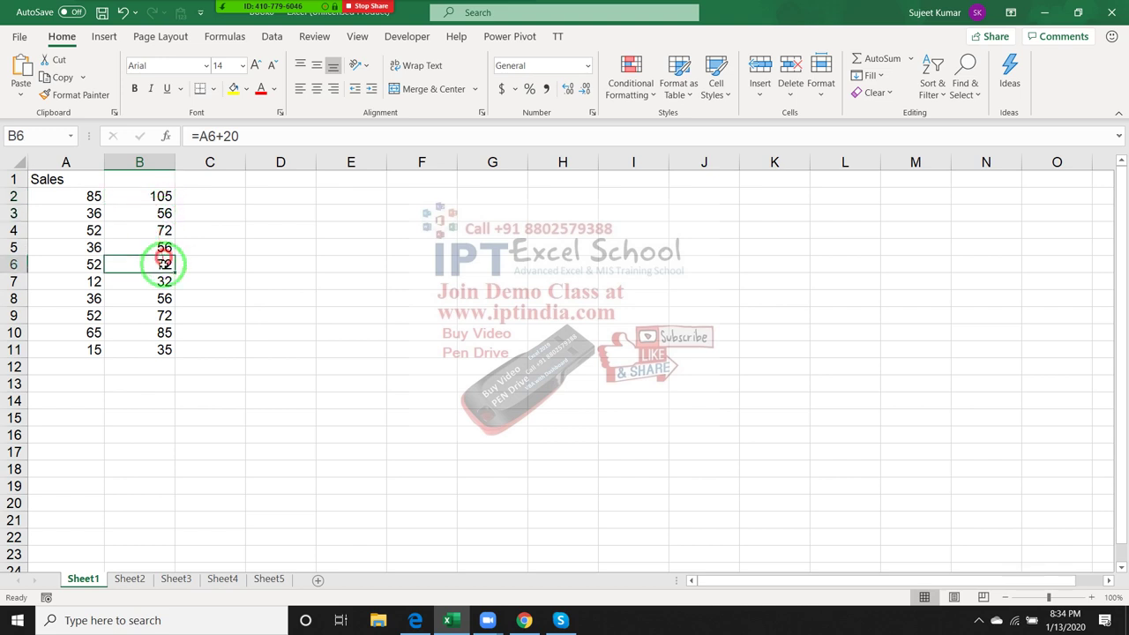
{"action": "left_click", "coordinate": [160, 300]}
{"action": "left_click", "coordinate": [159, 331]}
{"action": "left_click_drag", "start_coordinate": [164, 196], "coordinate": [157, 349]}
{"action": "key", "text": "Delete"}
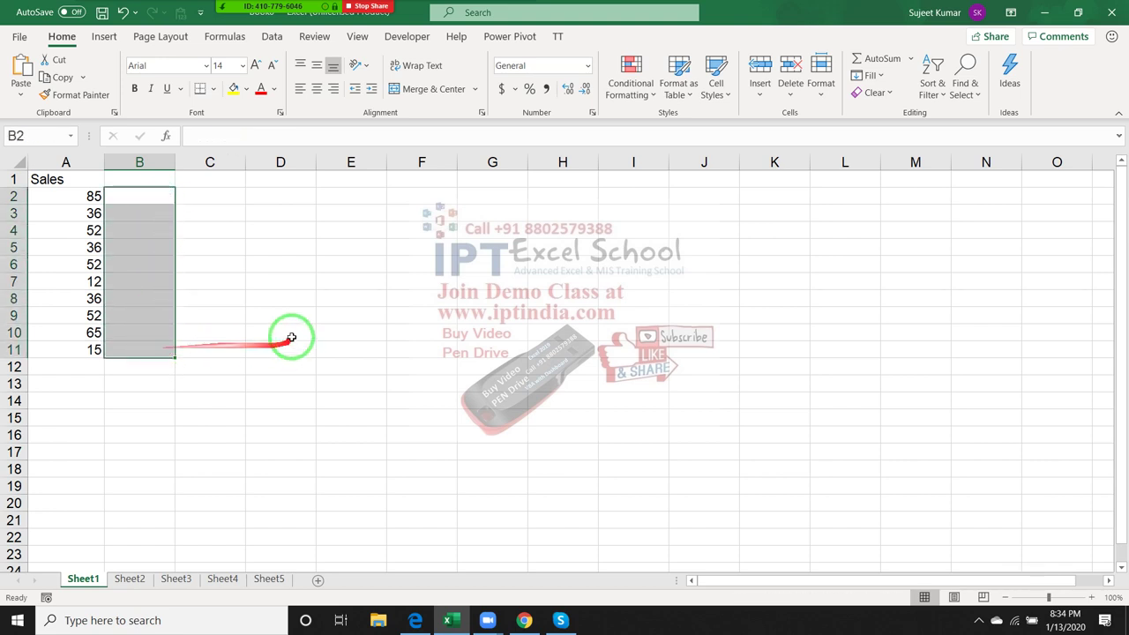
{"action": "left_click", "coordinate": [302, 183]}
{"action": "type", "text": "20"}
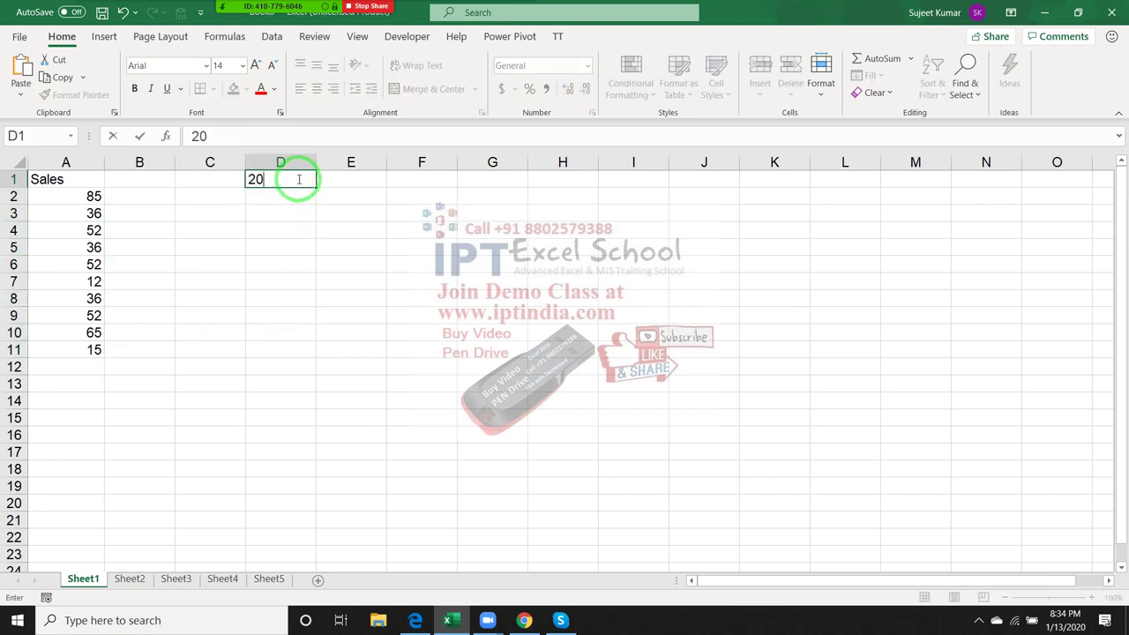
{"action": "key", "text": "Return"}
{"action": "key", "text": "Left"}
{"action": "key", "text": "Left"}
{"action": "type", "text": "="}
{"action": "key", "text": "Left"}
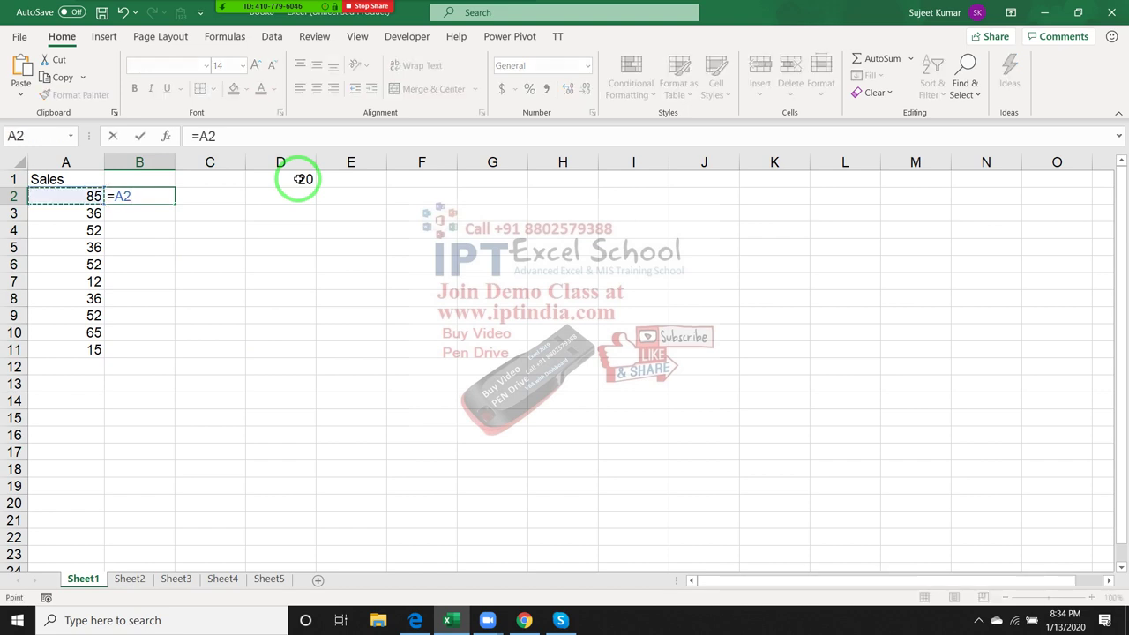
{"action": "type", "text": "+"}
{"action": "left_click", "coordinate": [299, 179]}
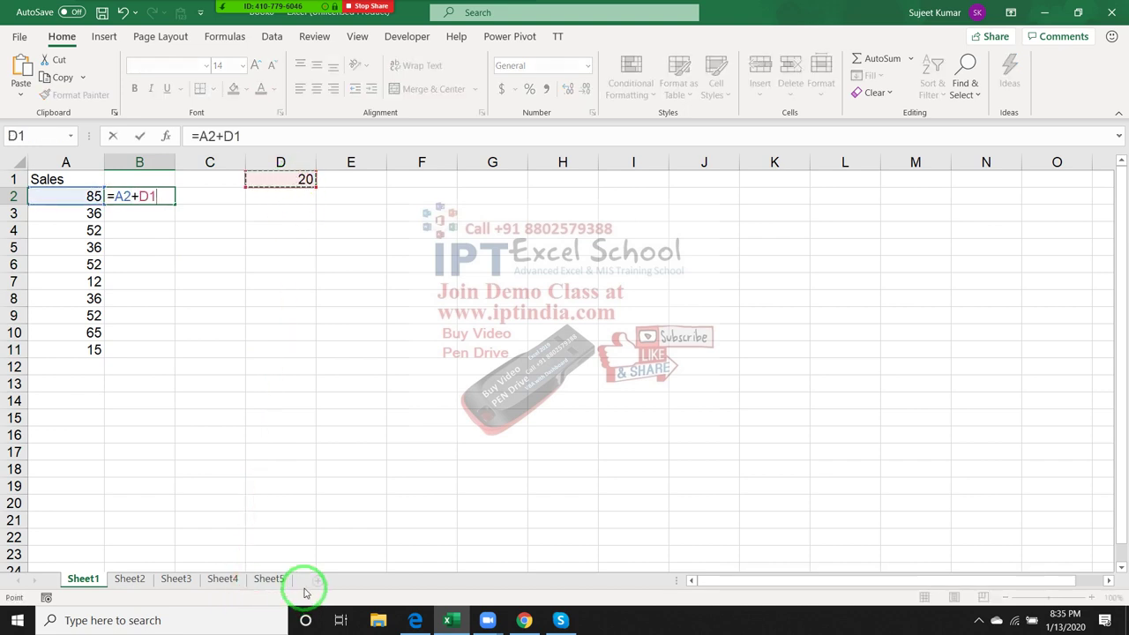
{"action": "key", "text": "Return"}
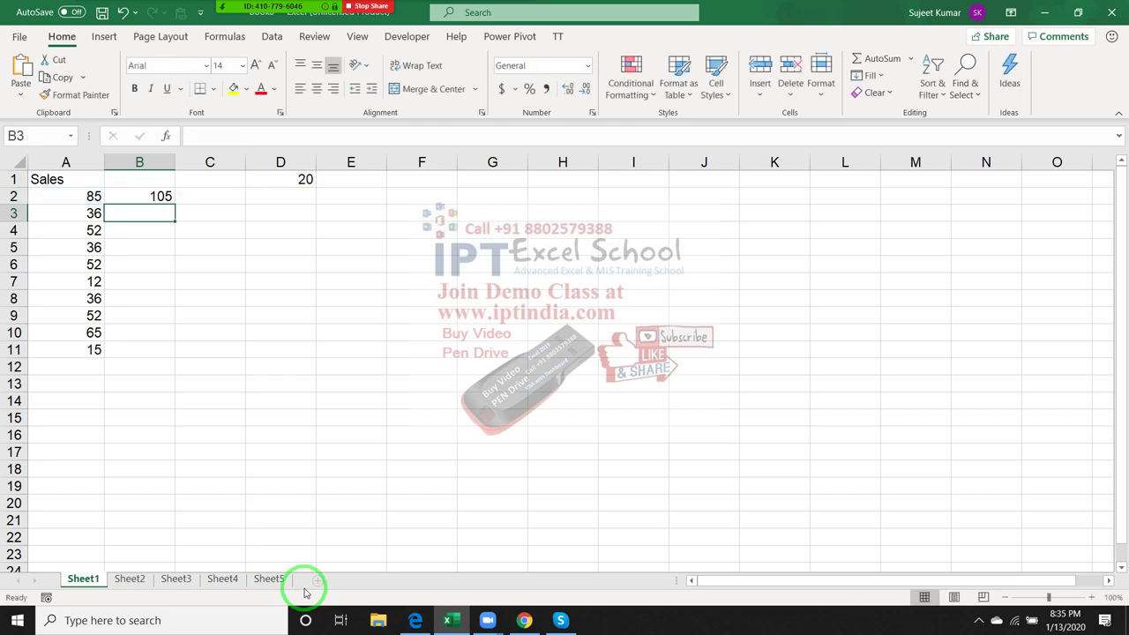
{"action": "key", "text": "Up"}
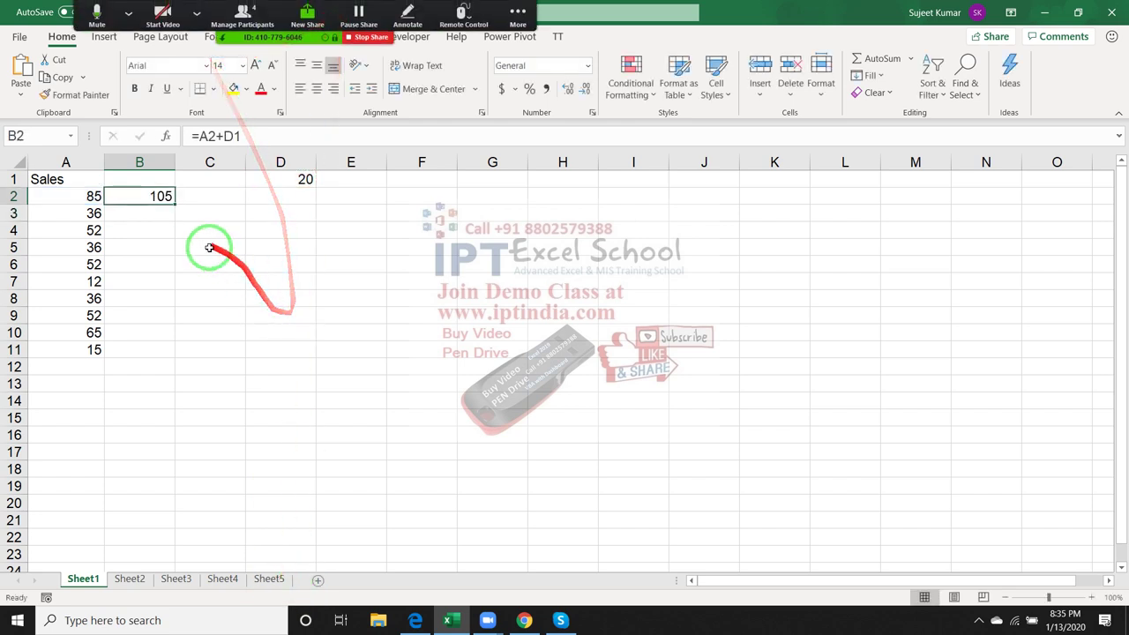
{"action": "mouse_move", "coordinate": [175, 204]}
{"action": "left_mouse_down"}
{"action": "mouse_move", "coordinate": [175, 228]}
{"action": "mouse_move", "coordinate": [162, 214]}
{"action": "left_mouse_up"}
{"action": "double_click", "coordinate": [162, 215]}
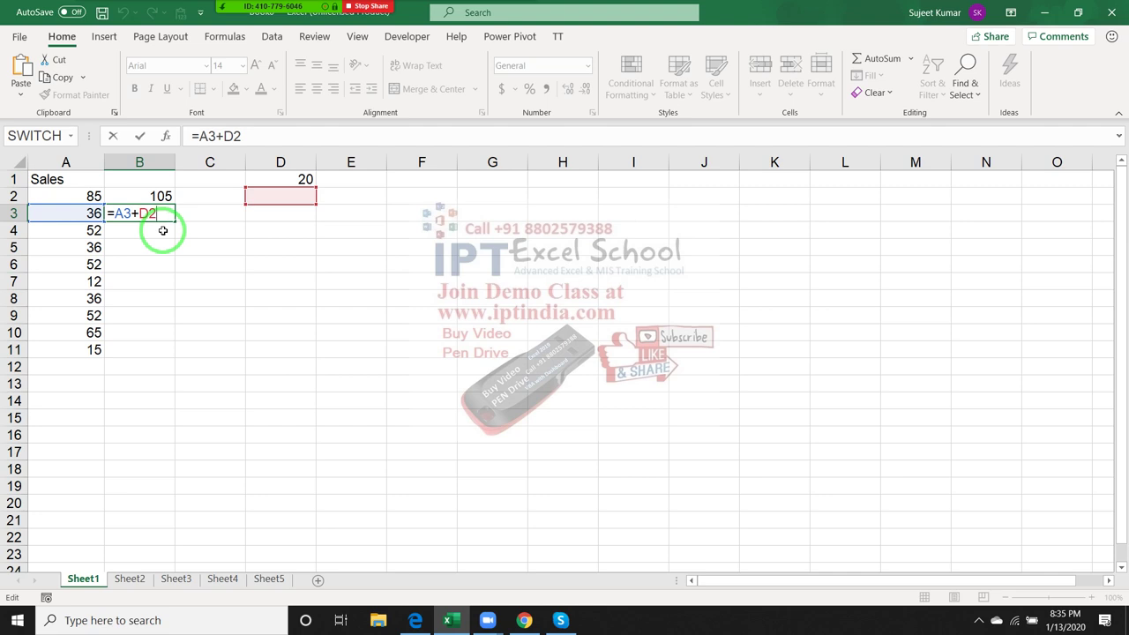
{"action": "key", "text": "ctrl+Return"}
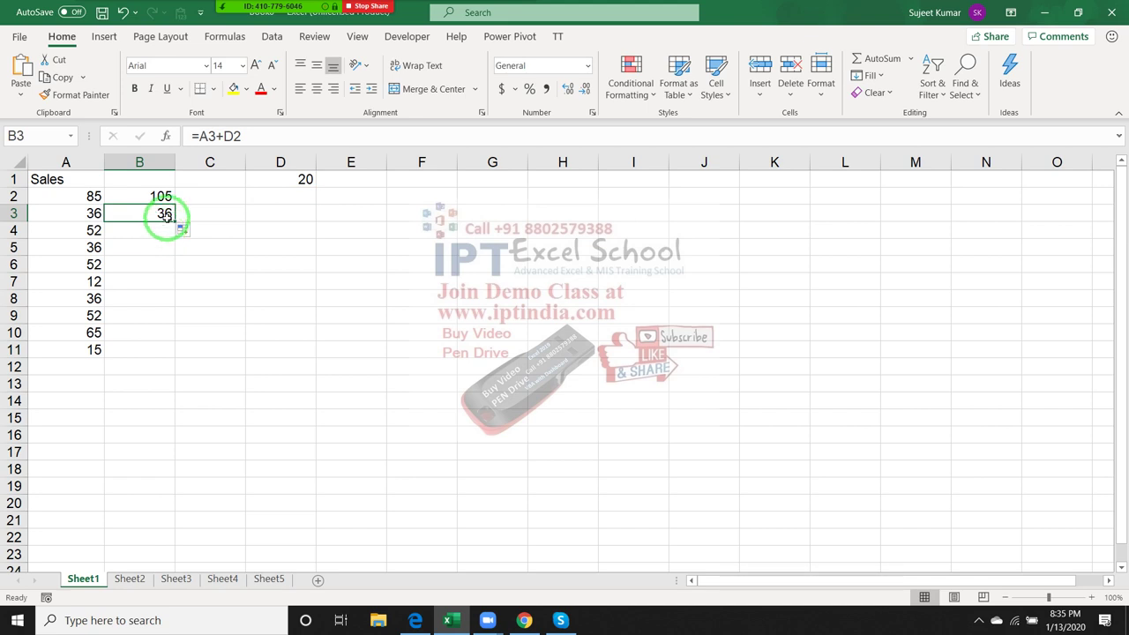
{"action": "key", "text": "Delete"}
{"action": "type", "text": "="}
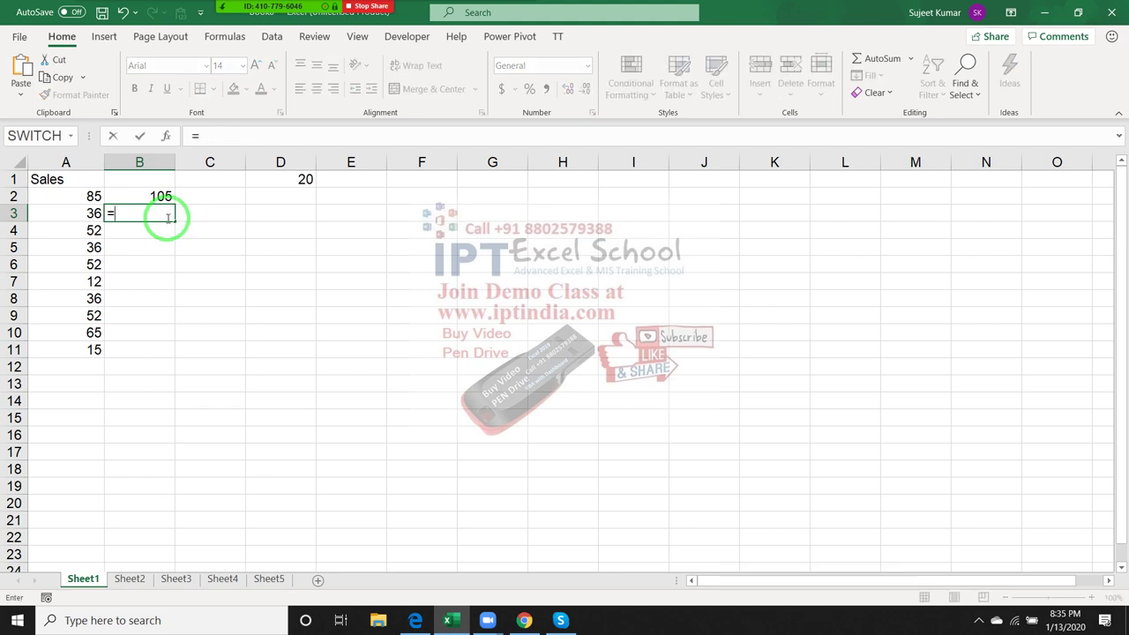
{"action": "key", "text": "Left"}
{"action": "type", "text": "+"}
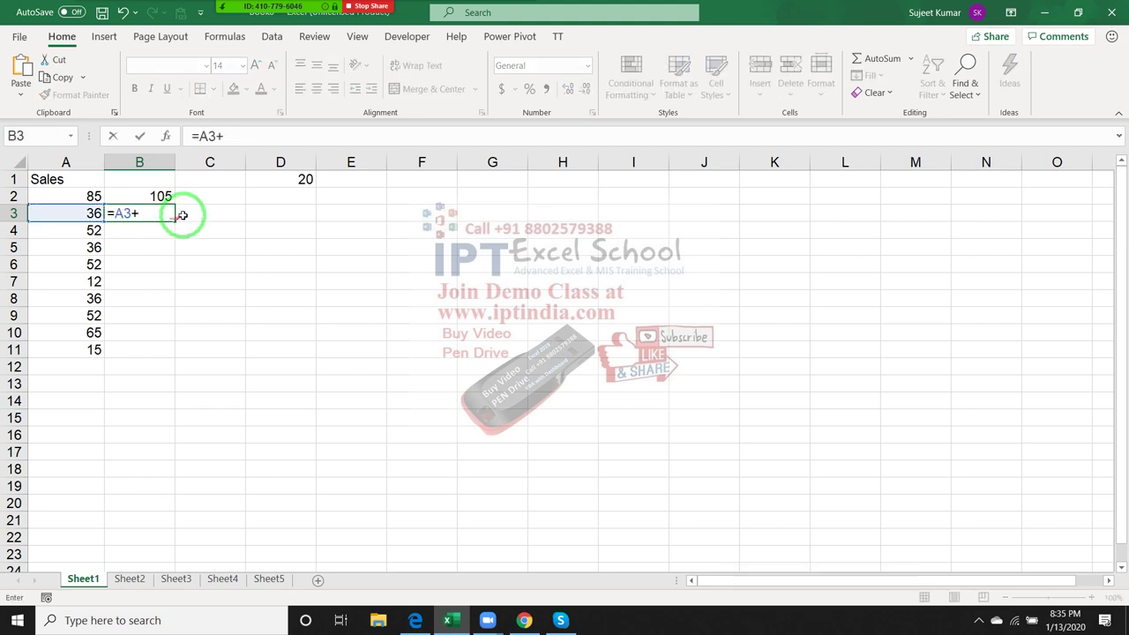
{"action": "left_click", "coordinate": [266, 177]}
{"action": "key", "text": "Return"}
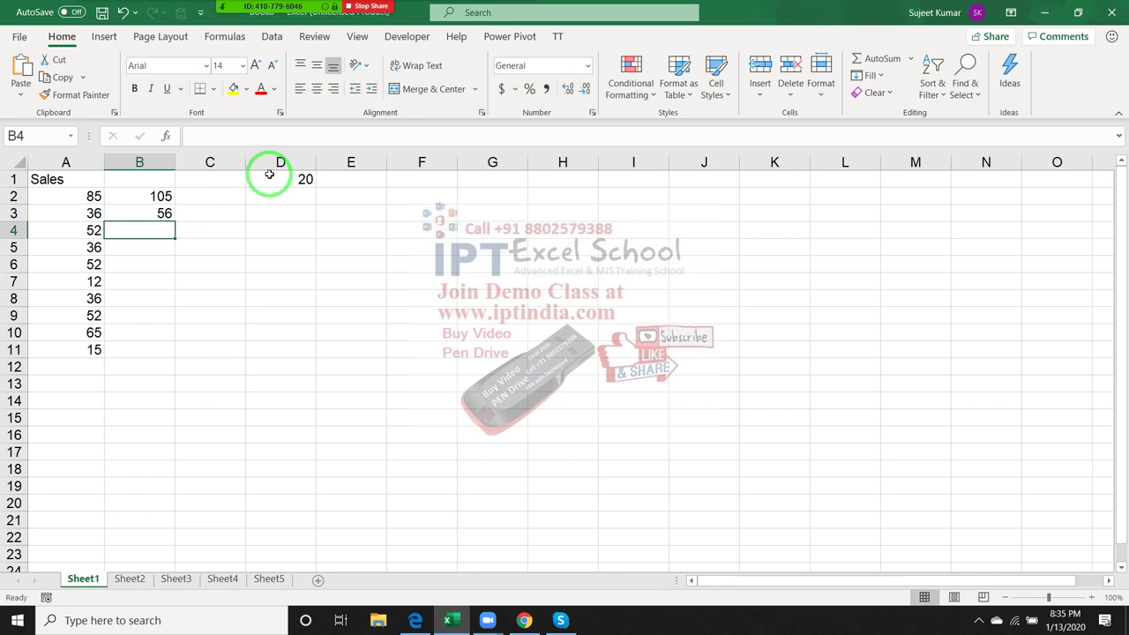
{"action": "key", "text": "Up"}
{"action": "key", "text": "Delete"}
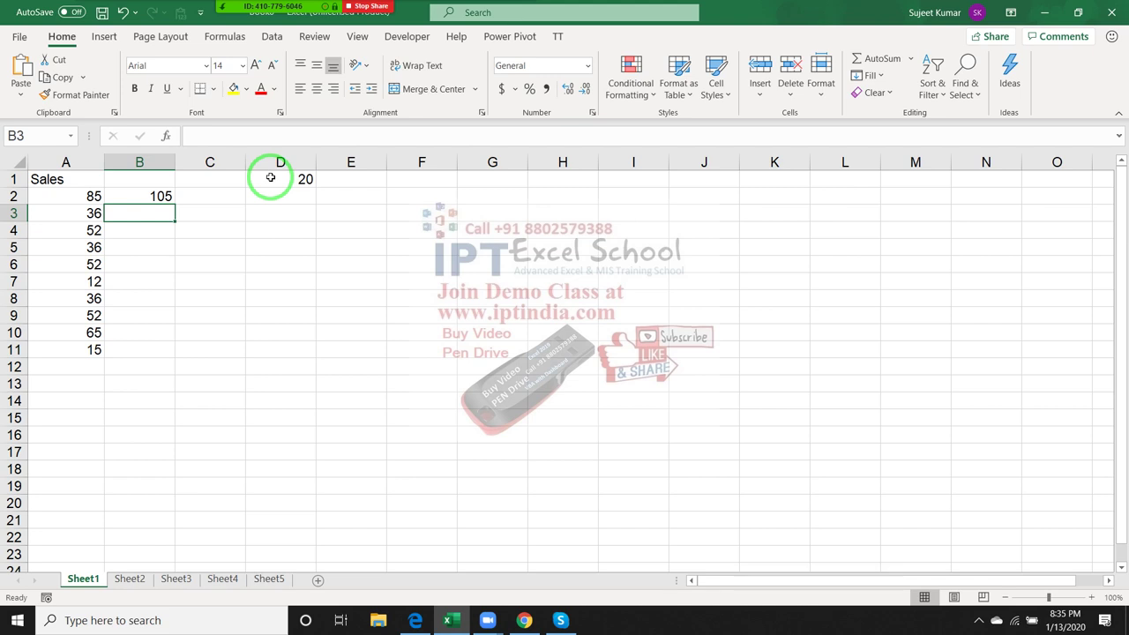
Step: Change B2's formula to =A2+D$1 and fill it down to B11
{"action": "key", "text": "Up"}
{"action": "key", "text": "F2"}
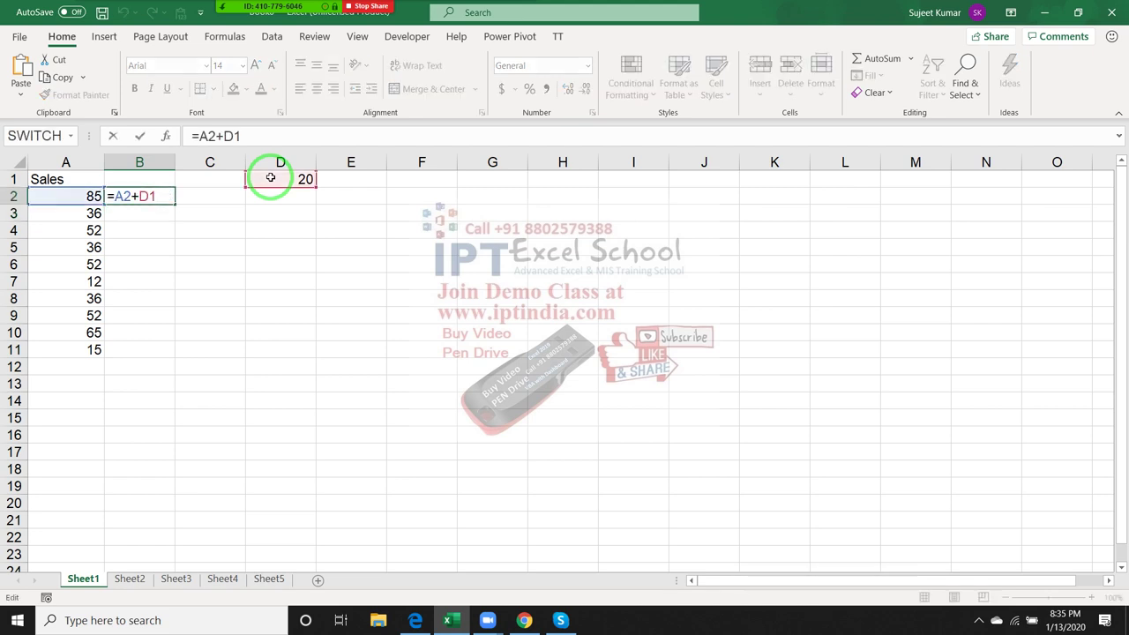
{"action": "key", "text": "Left"}
{"action": "type", "text": "$"}
{"action": "key", "text": "Return"}
{"action": "key", "text": "Up"}
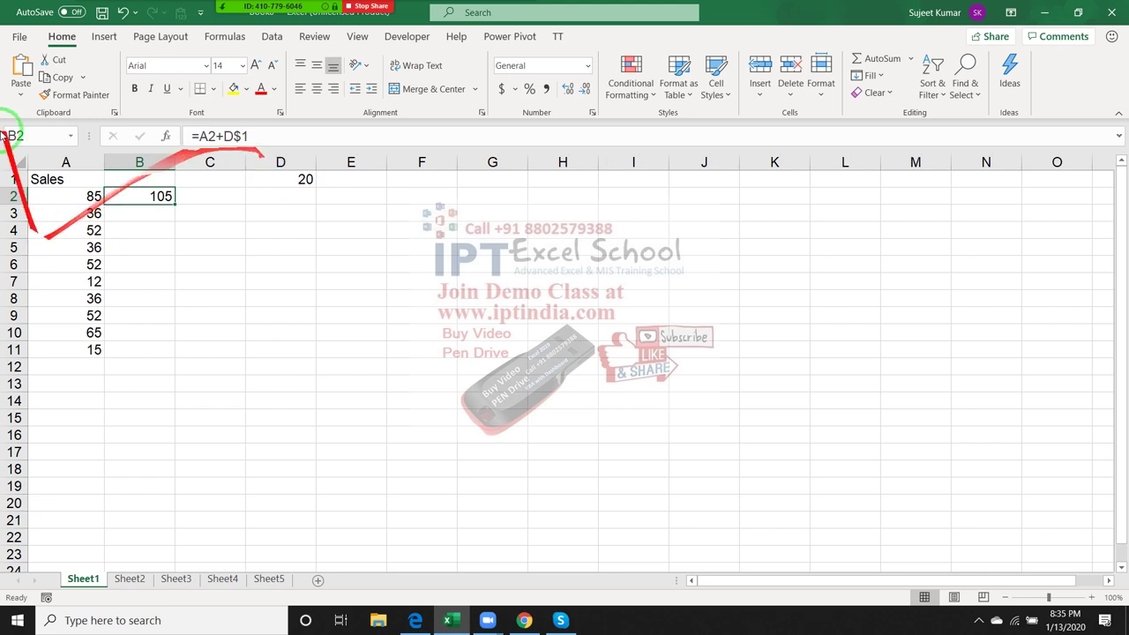
{"action": "left_click", "coordinate": [55, 77]}
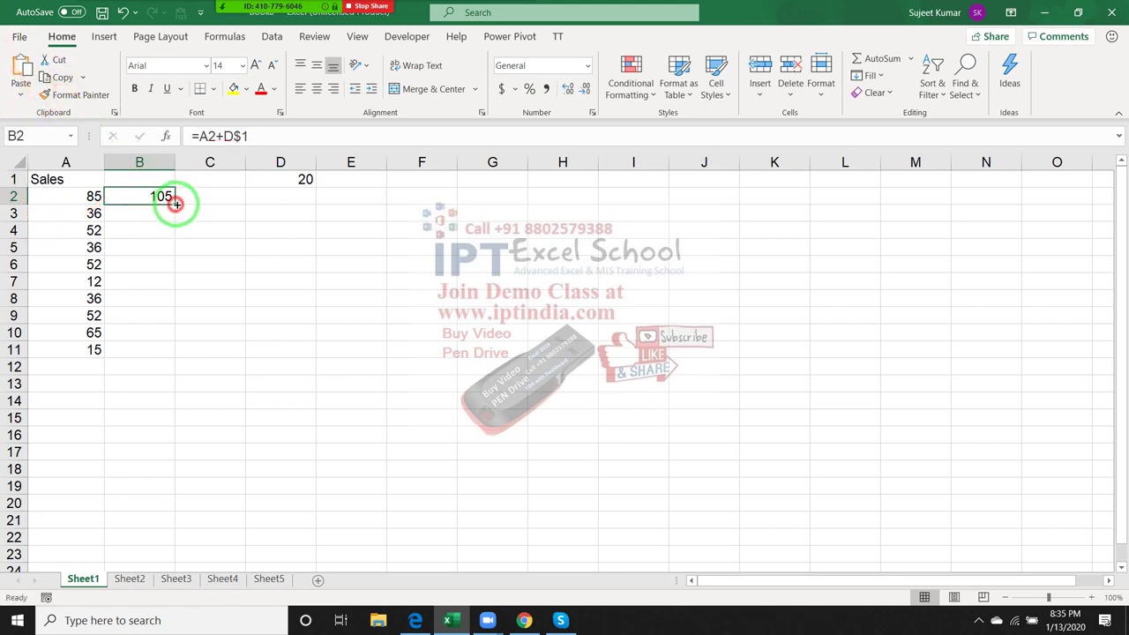
{"action": "left_click_drag", "start_coordinate": [174, 206], "coordinate": [170, 358]}
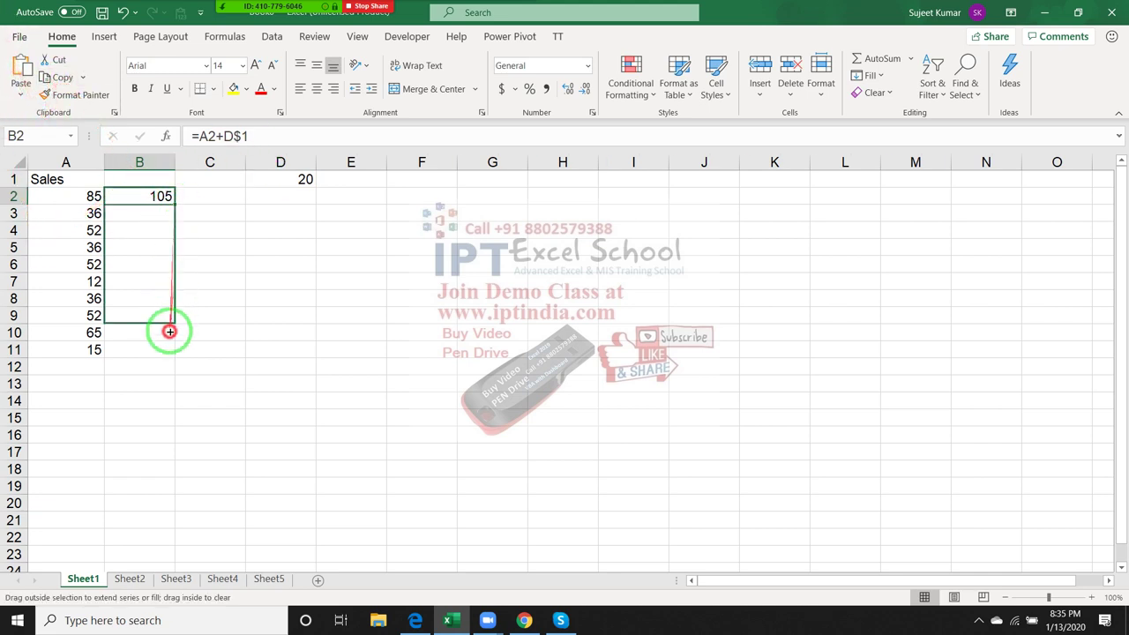
Step: Compare B3's copied formula against B2's formula
{"action": "left_click", "coordinate": [145, 214]}
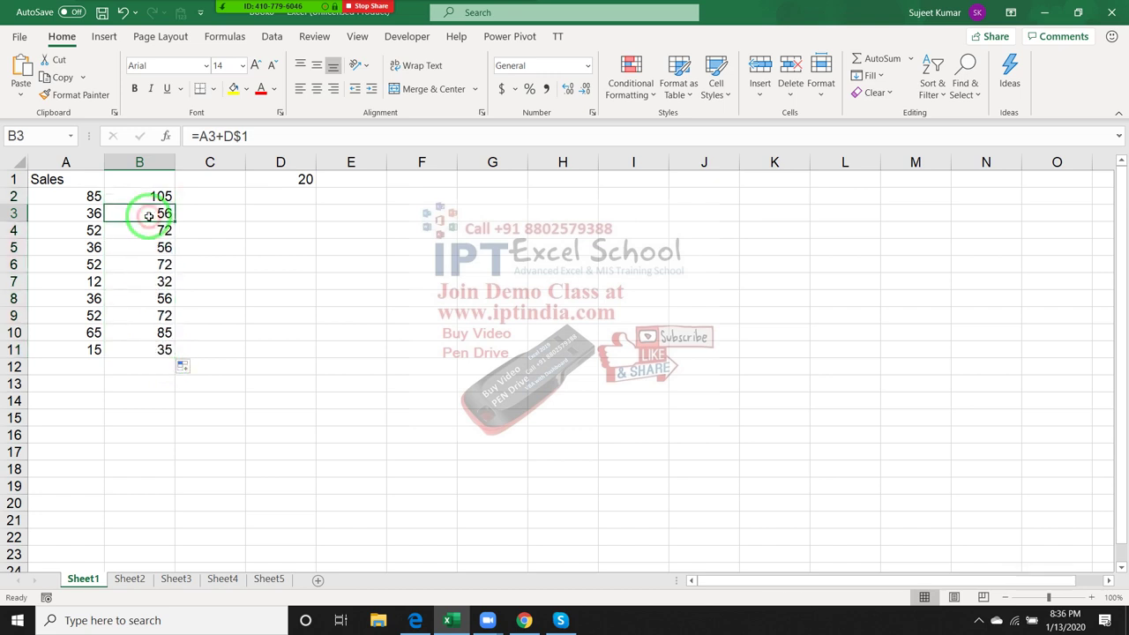
{"action": "key", "text": "Up"}
{"action": "left_click", "coordinate": [149, 215]}
{"action": "key", "text": "Up"}
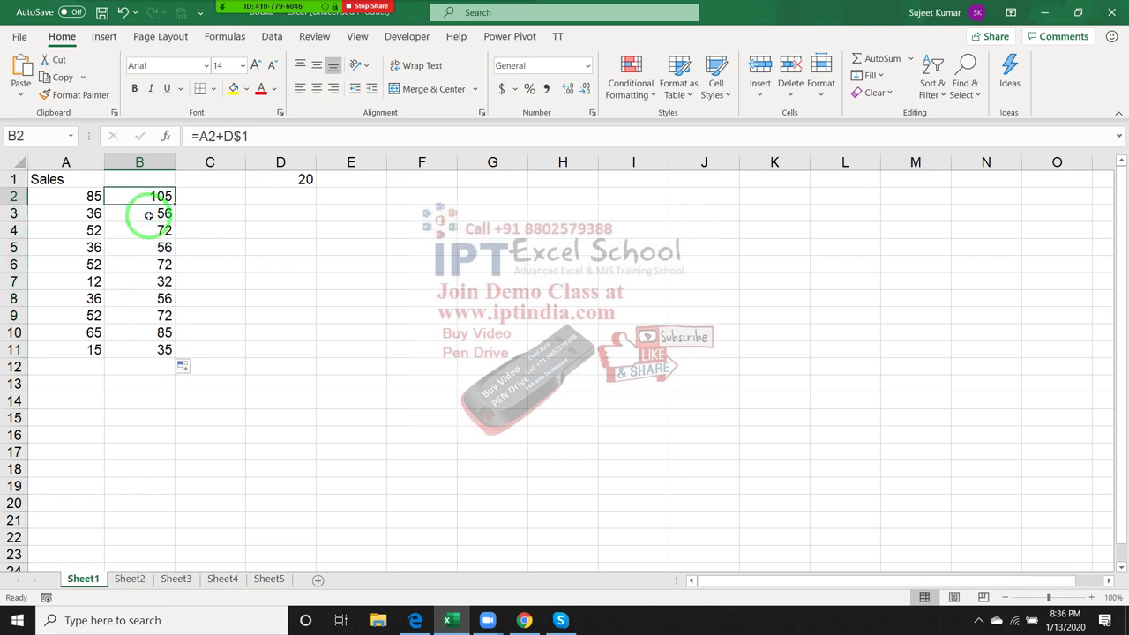
{"action": "left_click", "coordinate": [149, 215]}
{"action": "key", "text": "Down"}
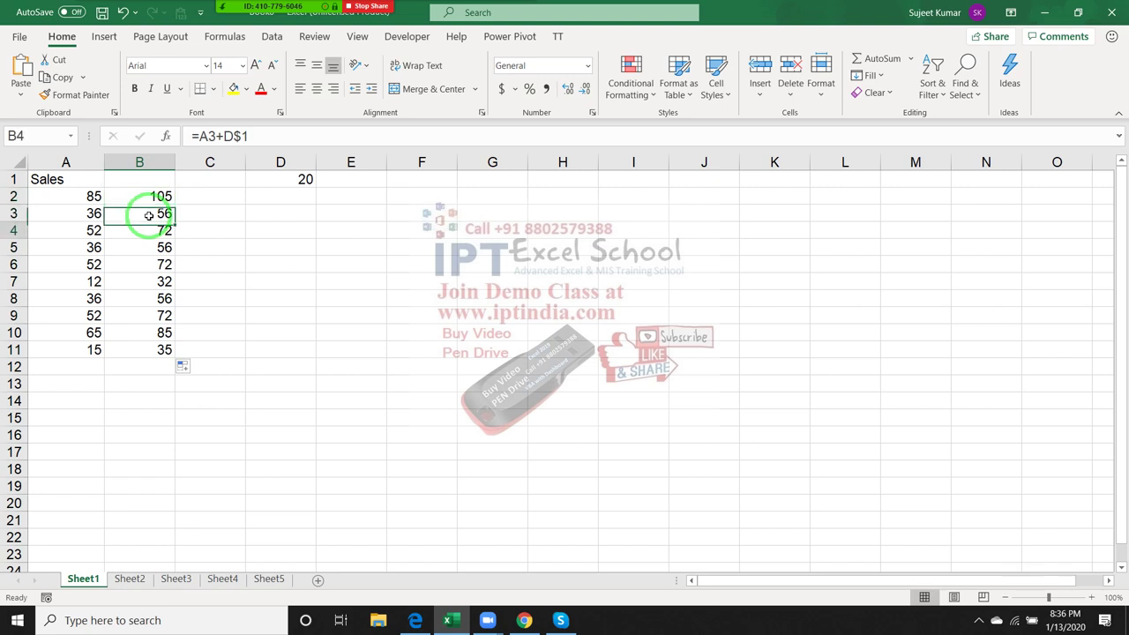
{"action": "key", "text": "Down"}
Step: Inspect the copied formulas in B7 through B11 without changing them
{"action": "key", "text": "Down"}
{"action": "key", "text": "Down"}
{"action": "key", "text": "F2"}
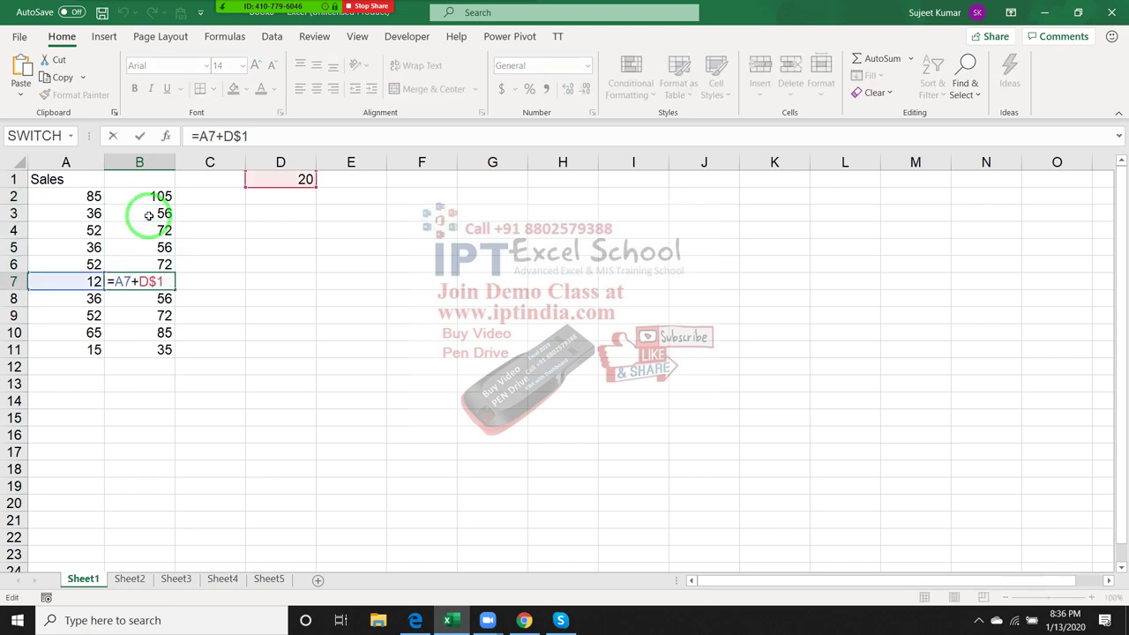
{"action": "key", "text": "ctrl+Return"}
{"action": "key", "text": "Down"}
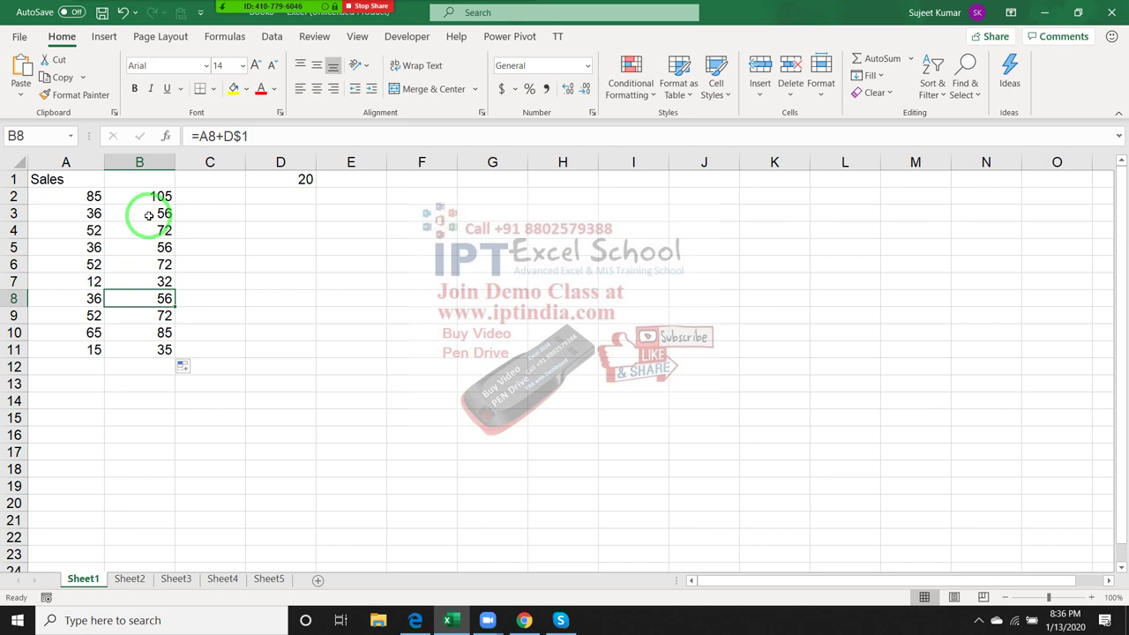
{"action": "key", "text": "F2"}
{"action": "key", "text": "ctrl+Return"}
{"action": "key", "text": "Down"}
{"action": "key", "text": "F2"}
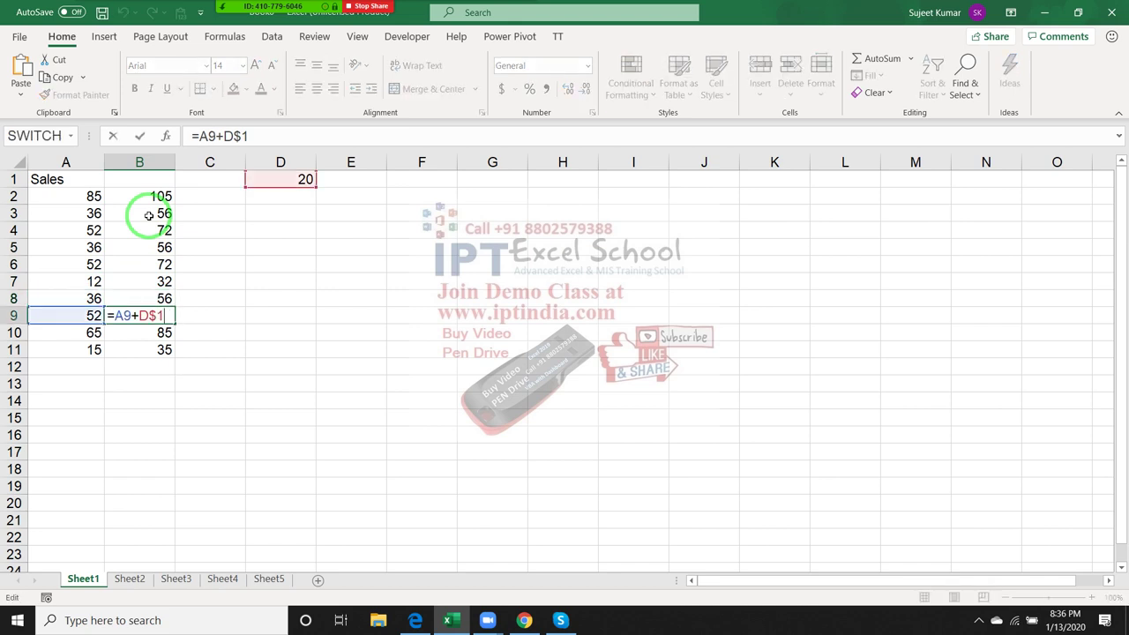
{"action": "key", "text": "ctrl+Return"}
{"action": "key", "text": "Down"}
{"action": "key", "text": "F2"}
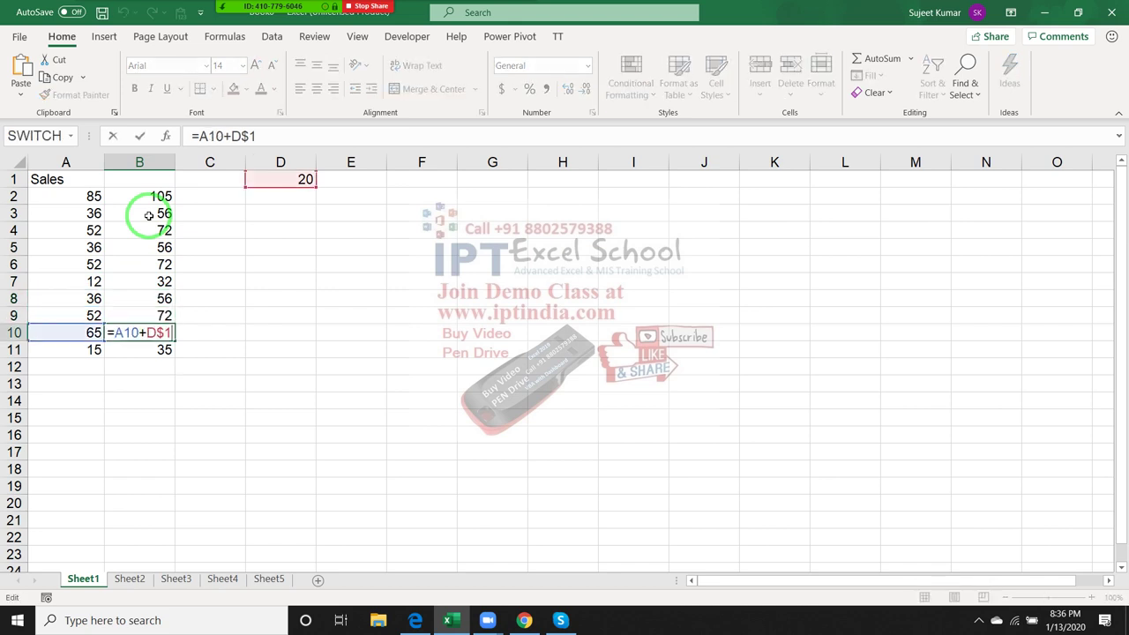
{"action": "key", "text": "ctrl+Return"}
{"action": "key", "text": "Down"}
{"action": "key", "text": "F2"}
{"action": "key", "text": "ctrl+Return"}
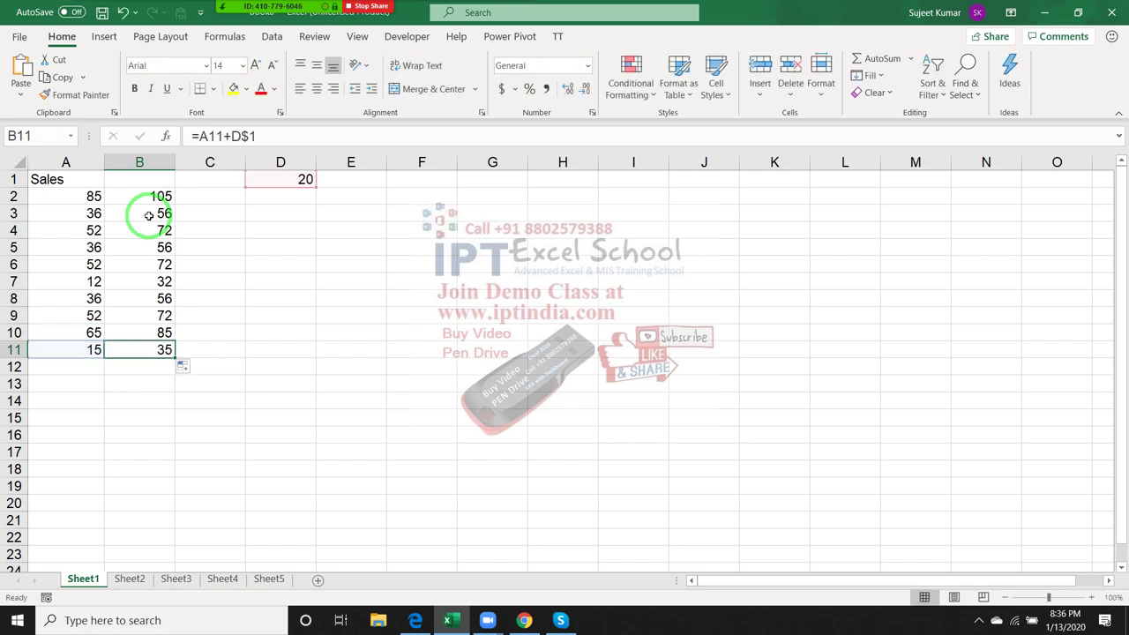
{"action": "key", "text": "Up"}
{"action": "key", "text": "Up"}
{"action": "key", "text": "Up"}
{"action": "key", "text": "Up"}
{"action": "key", "text": "Up"}
{"action": "key", "text": "Up"}
{"action": "key", "text": "Up"}
{"action": "key", "text": "Up"}
{"action": "key", "text": "Up"}
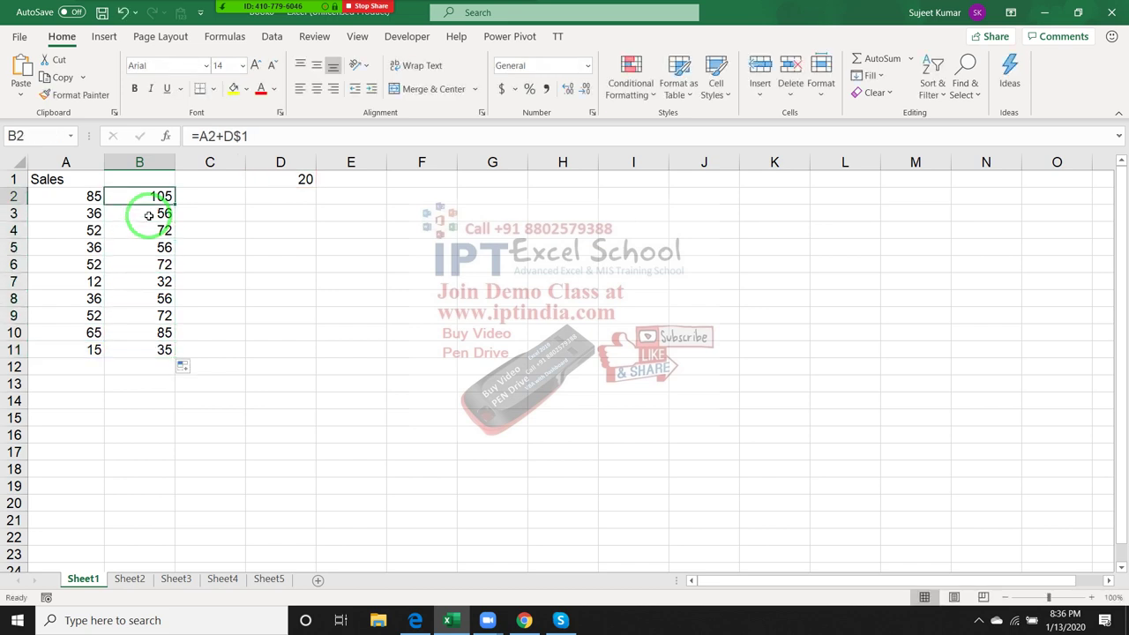
{"action": "key", "text": "Down"}
{"action": "key", "text": "Down"}
{"action": "key", "text": "Down"}
{"action": "key", "text": "Down"}
{"action": "key", "text": "Down"}
{"action": "key", "text": "Down"}
{"action": "key", "text": "Down"}
{"action": "key", "text": "Down"}
{"action": "key", "text": "Down"}
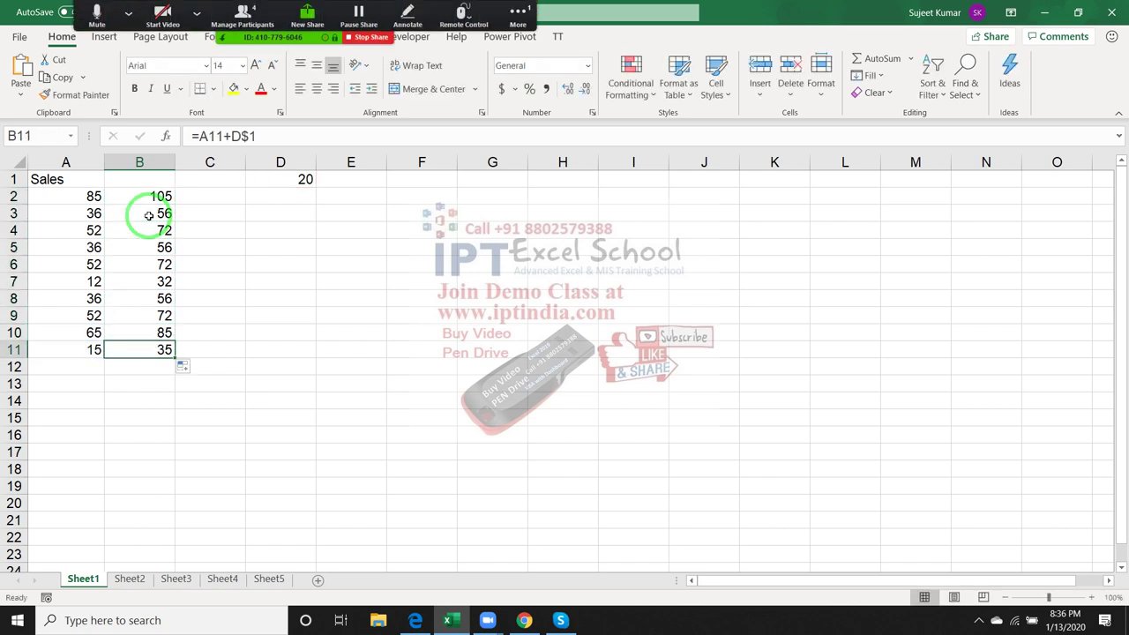
Step: Open and close the meeting's group chat, then show the formulas in B3 and B2
{"action": "left_click", "coordinate": [518, 16]}
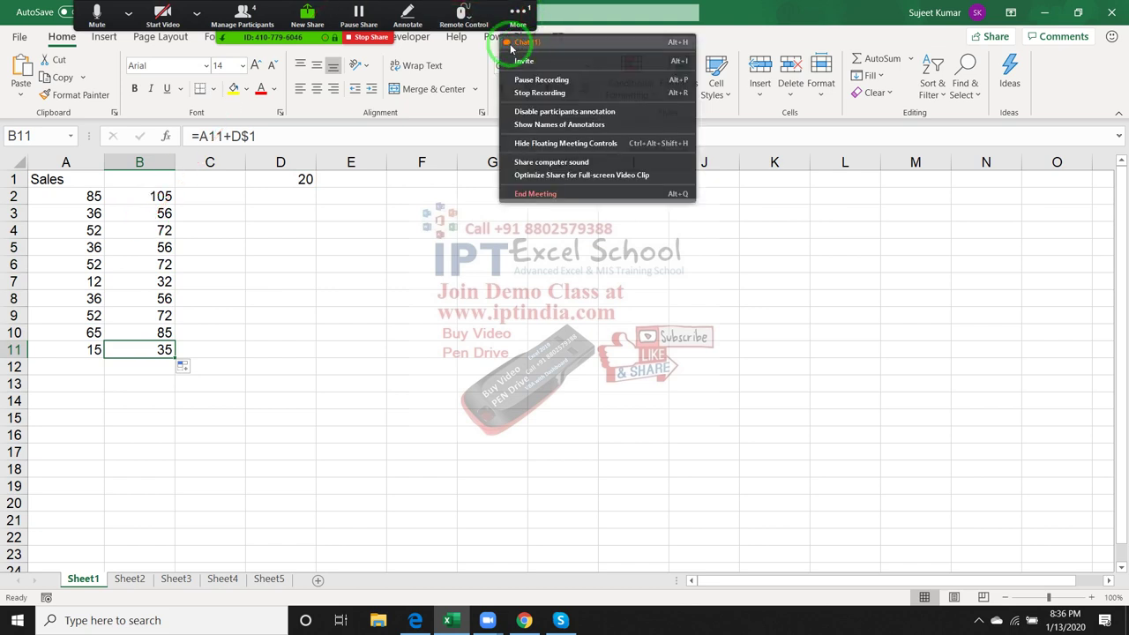
{"action": "left_click", "coordinate": [520, 43]}
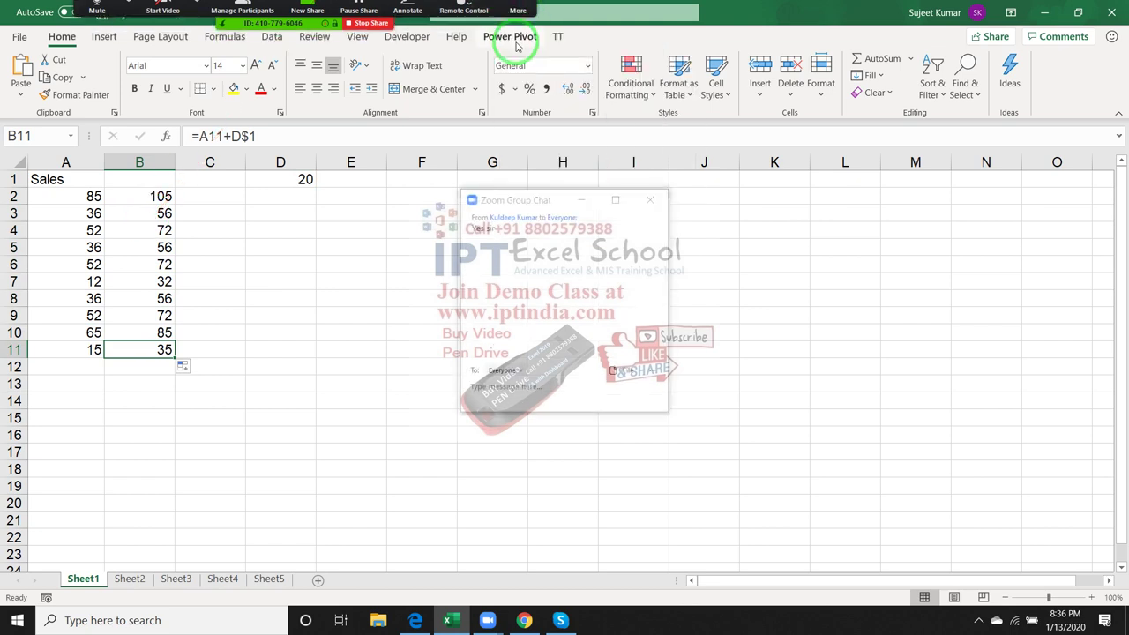
{"action": "left_click", "coordinate": [657, 206]}
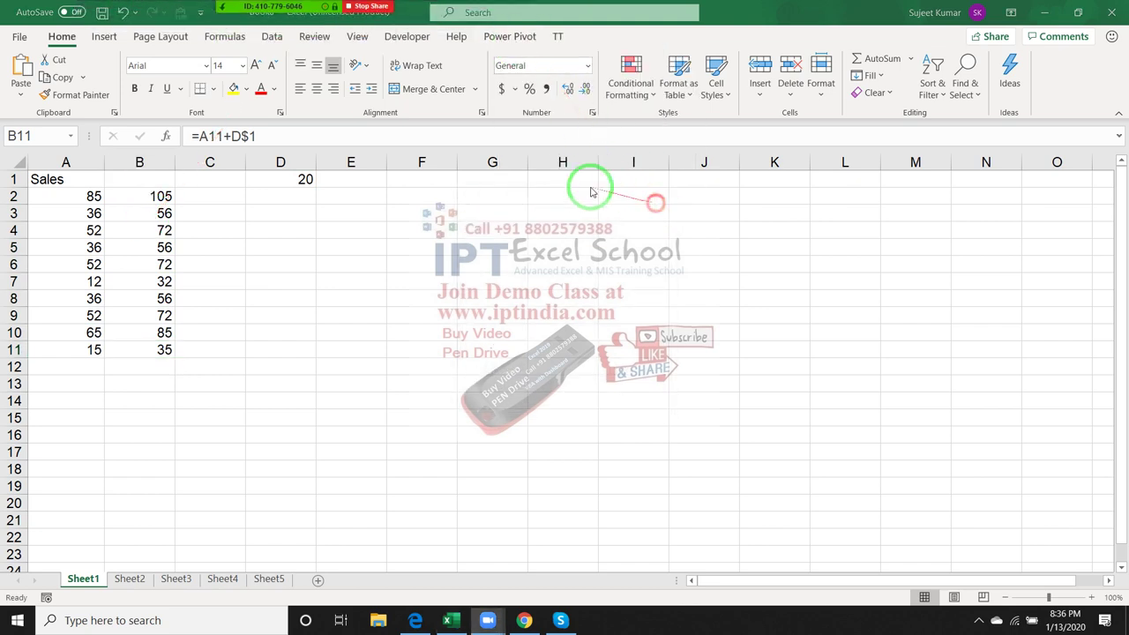
{"action": "left_click", "coordinate": [166, 213]}
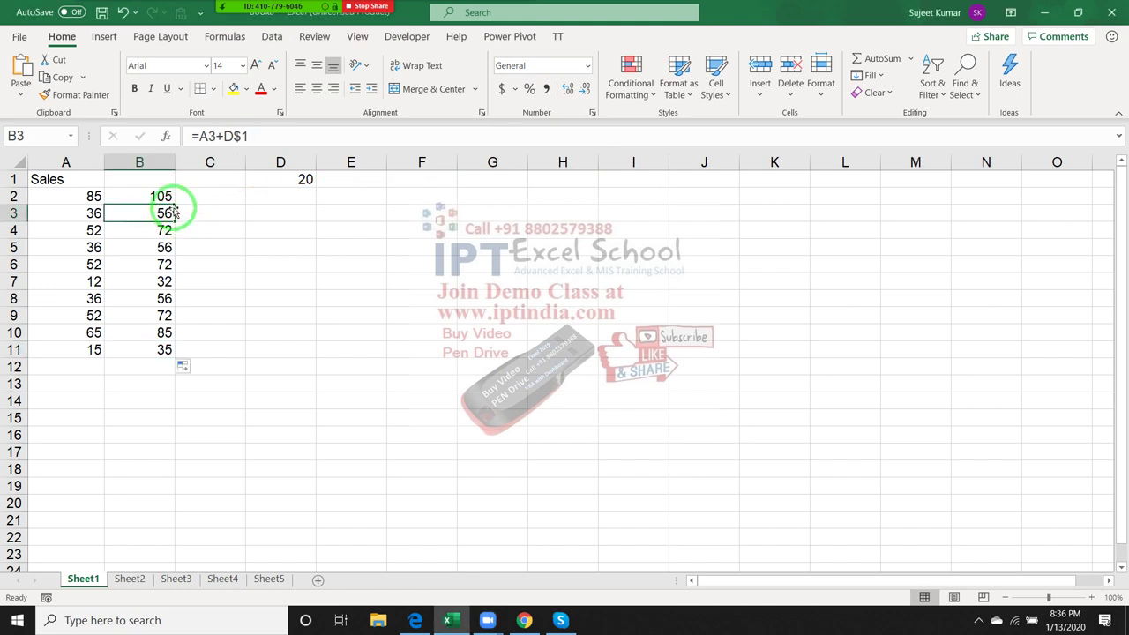
{"action": "left_click", "coordinate": [166, 192]}
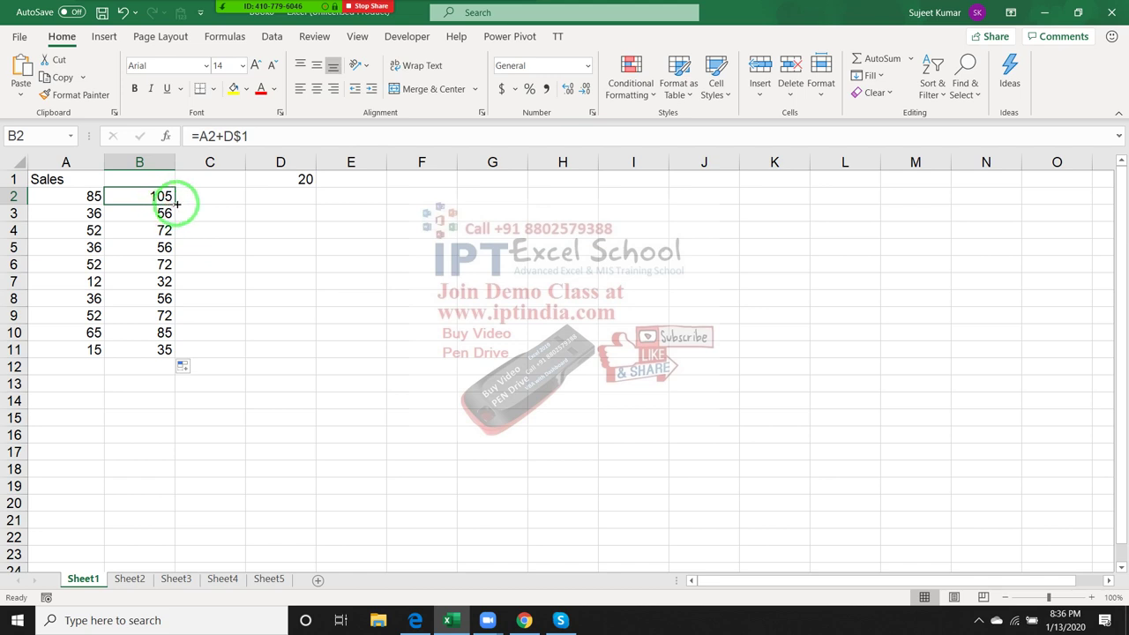
Step: Copy B2's formula into C2 to inspect its references, then clear C2 and select B2
{"action": "left_click_drag", "start_coordinate": [179, 200], "coordinate": [231, 198]}
{"action": "left_click", "coordinate": [225, 195]}
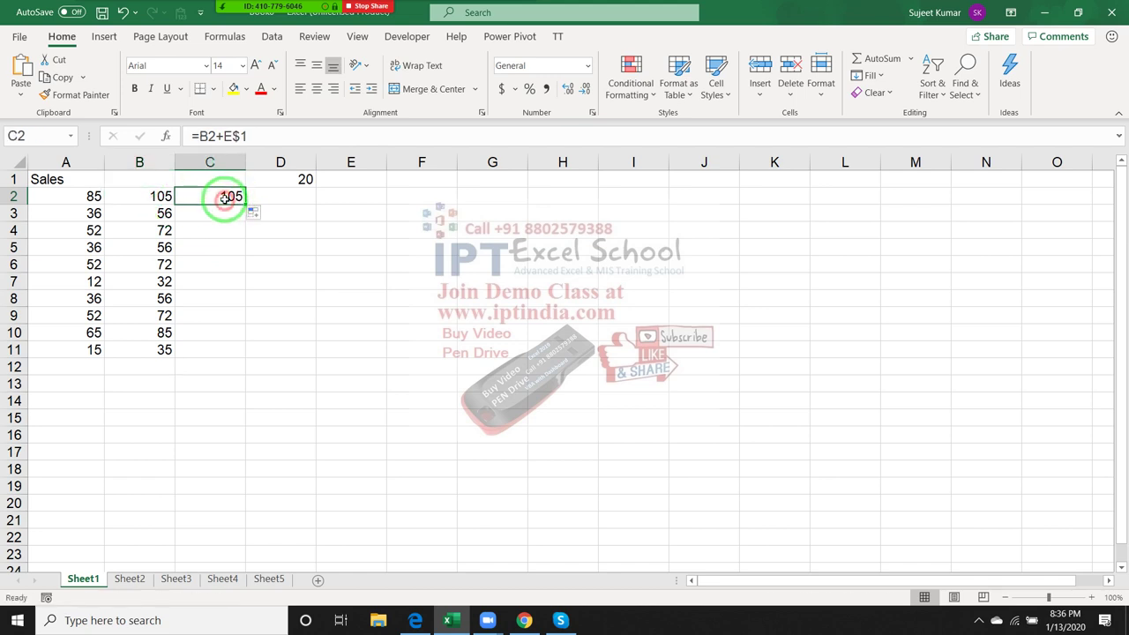
{"action": "double_click", "coordinate": [225, 195]}
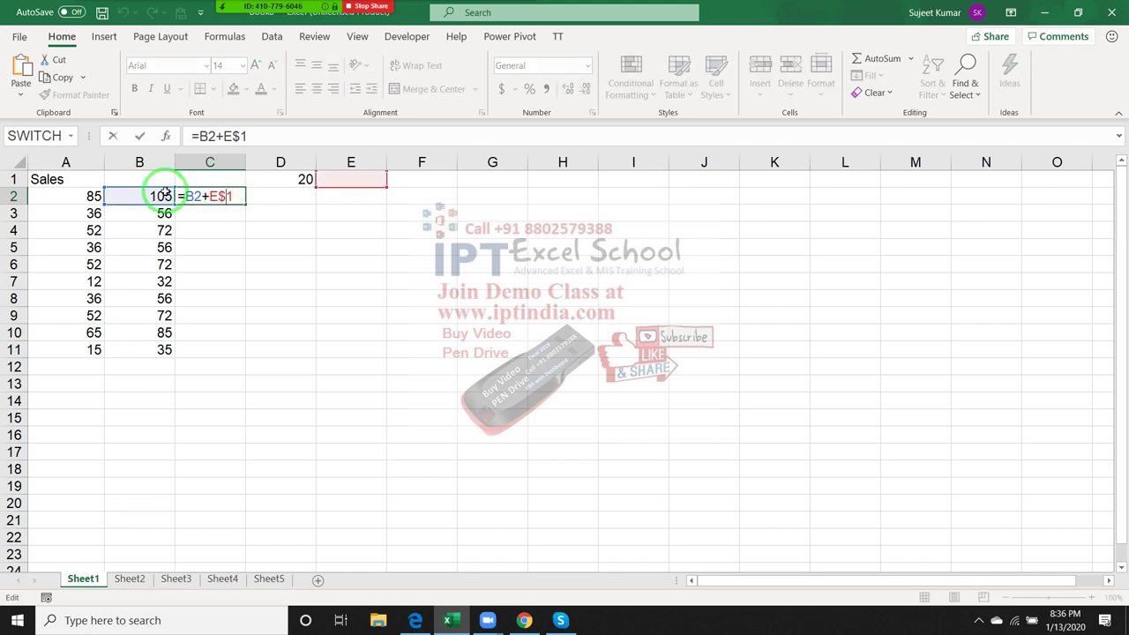
{"action": "key", "text": "Escape"}
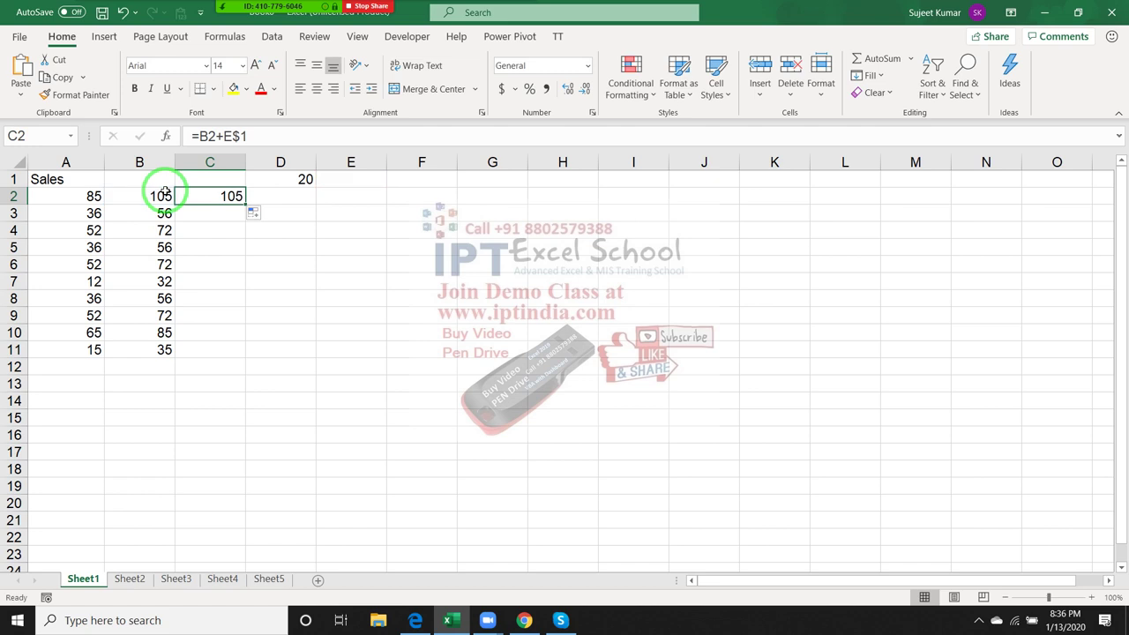
{"action": "key", "text": "Delete"}
{"action": "left_click", "coordinate": [166, 194]}
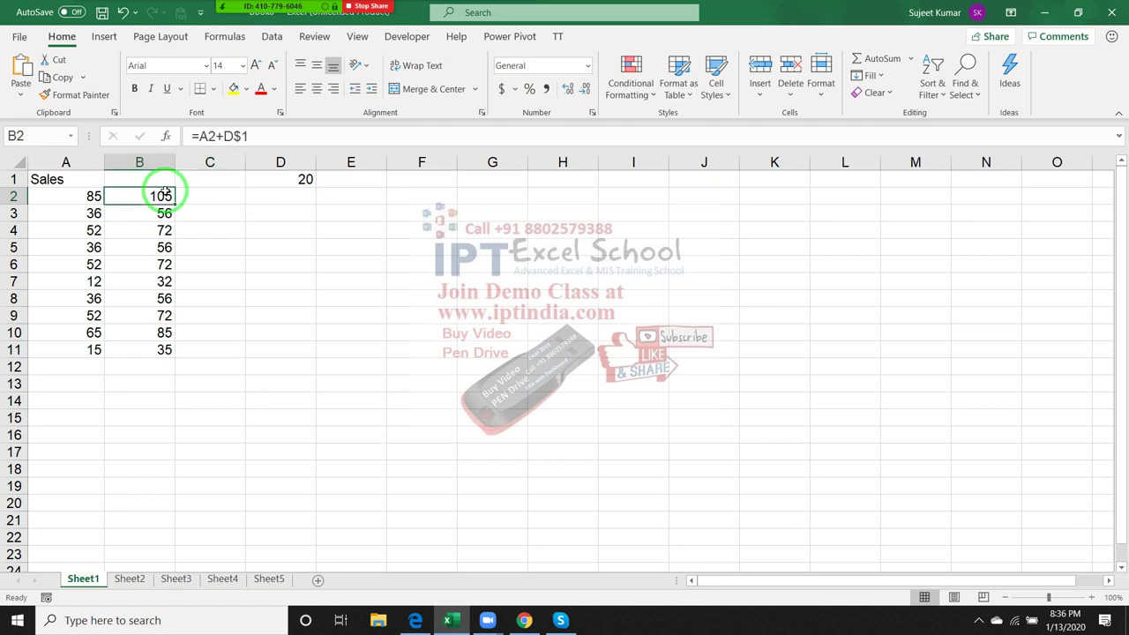
Step: Add a $ before D in B2's formula so it reads =A2+$D$1
{"action": "left_click", "coordinate": [221, 136]}
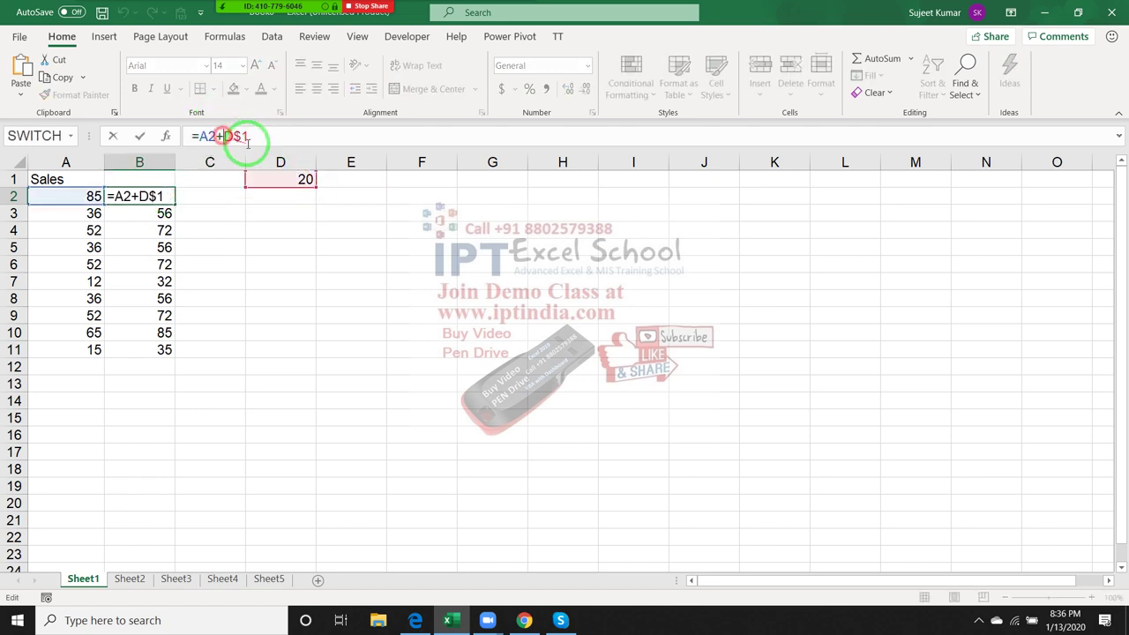
{"action": "type", "text": "$"}
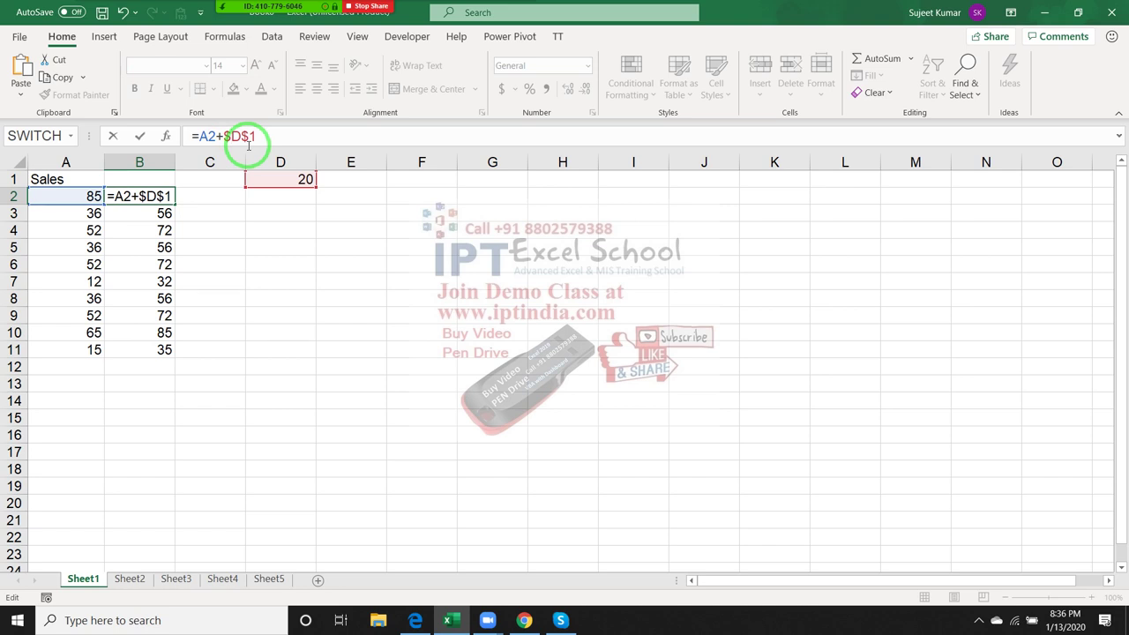
{"action": "key", "text": "ctrl+Return"}
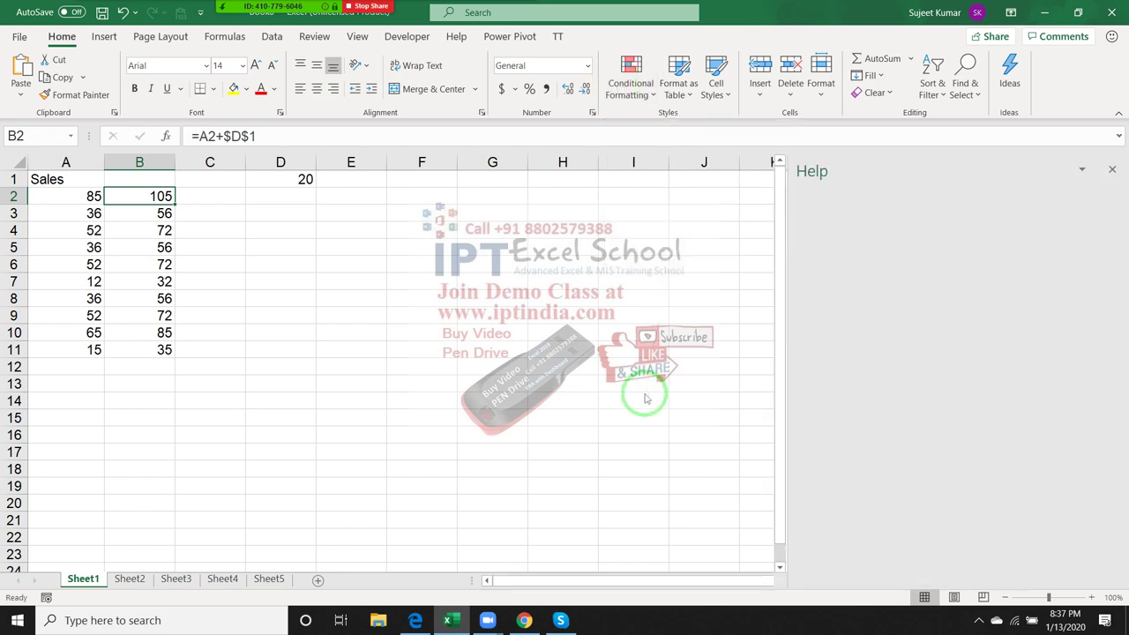
Step: Open Excel Help with F1 and scroll through the conditional formatting topics
{"action": "key", "text": "F1"}
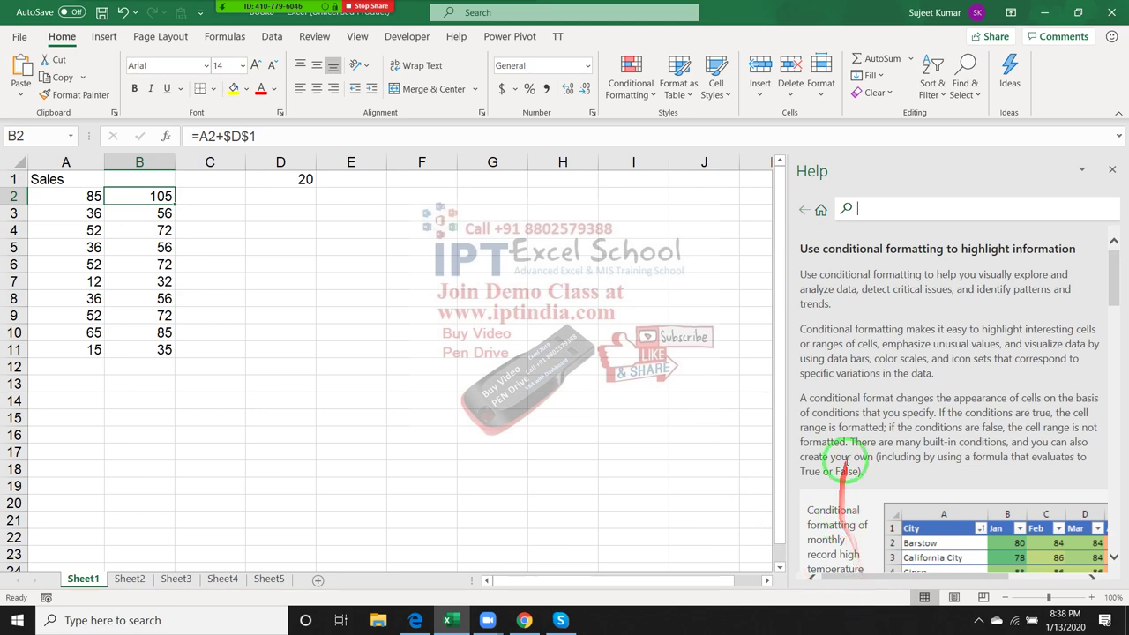
{"action": "scroll", "coordinate": [860, 454], "scroll_direction": "down", "scroll_amount": 5}
{"action": "scroll", "coordinate": [869, 450], "scroll_direction": "down", "scroll_amount": 3}
{"action": "scroll", "coordinate": [869, 450], "scroll_direction": "down", "scroll_amount": 3}
{"action": "scroll", "coordinate": [868, 449], "scroll_direction": "down", "scroll_amount": 3}
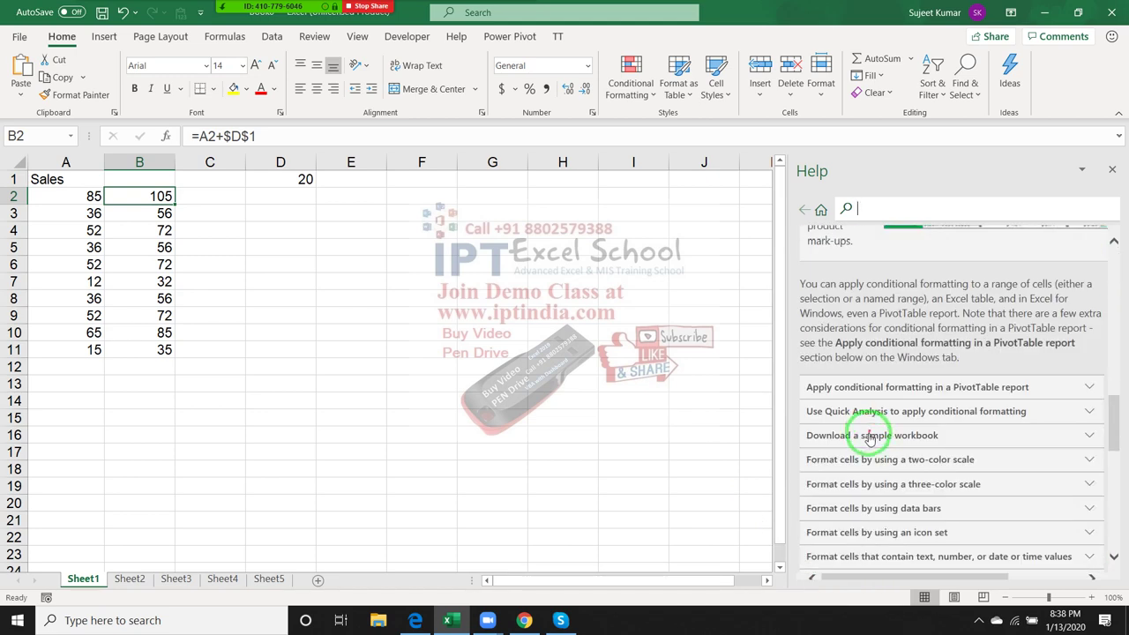
{"action": "scroll", "coordinate": [867, 447], "scroll_direction": "down", "scroll_amount": 3}
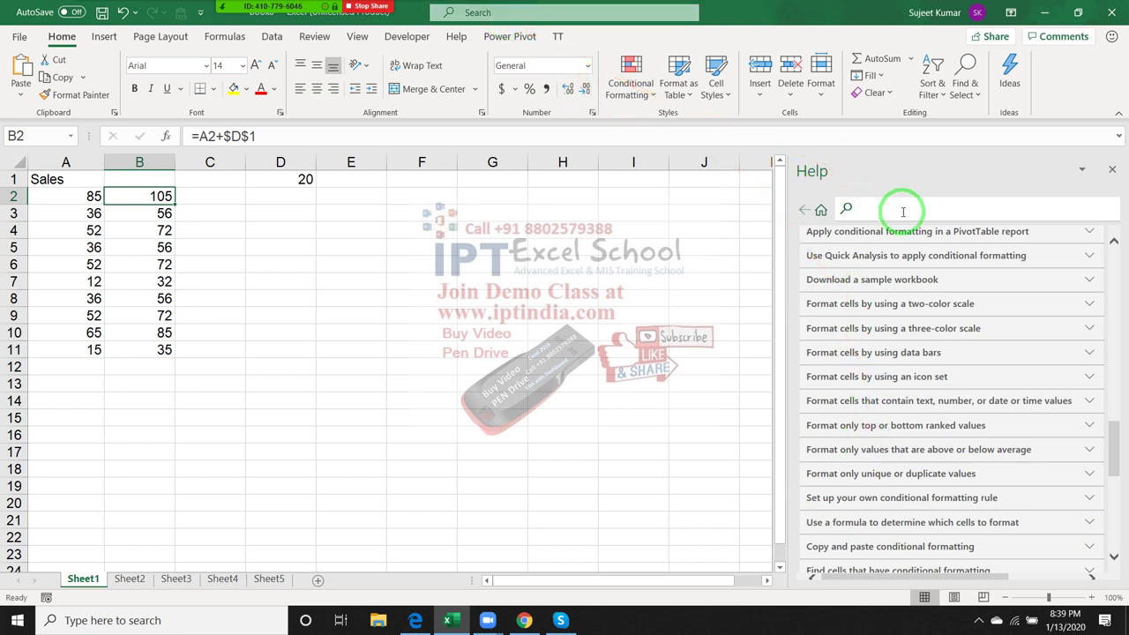
Step: Search Help for 'limits' and read through the Excel specifications and limits article
{"action": "type", "text": "li"}
{"action": "type", "text": "mits"}
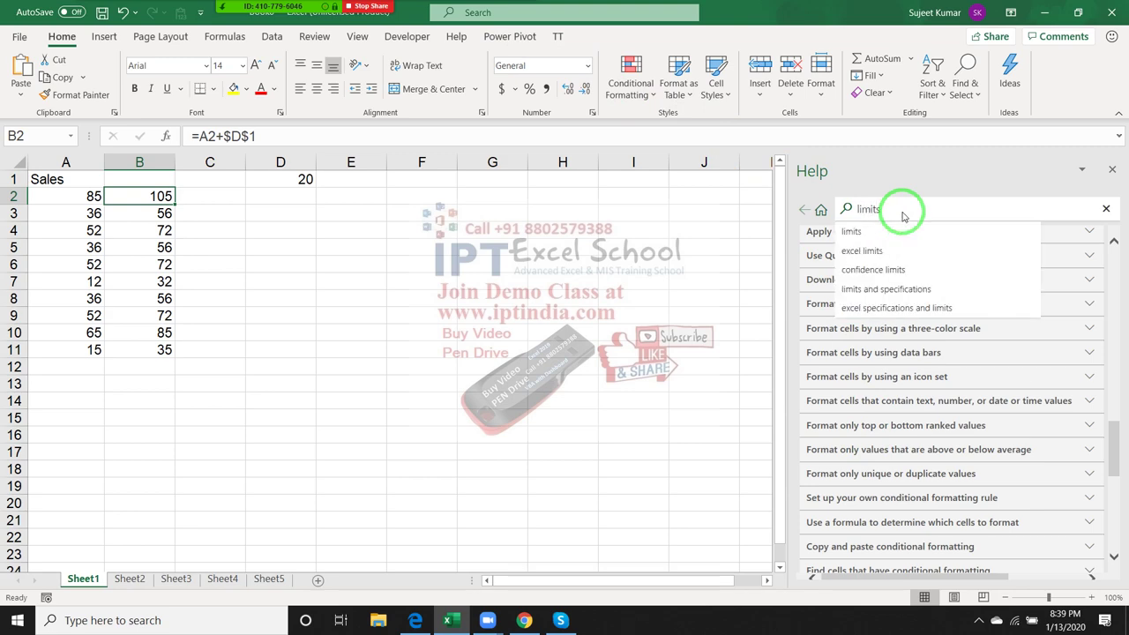
{"action": "key", "text": "Return"}
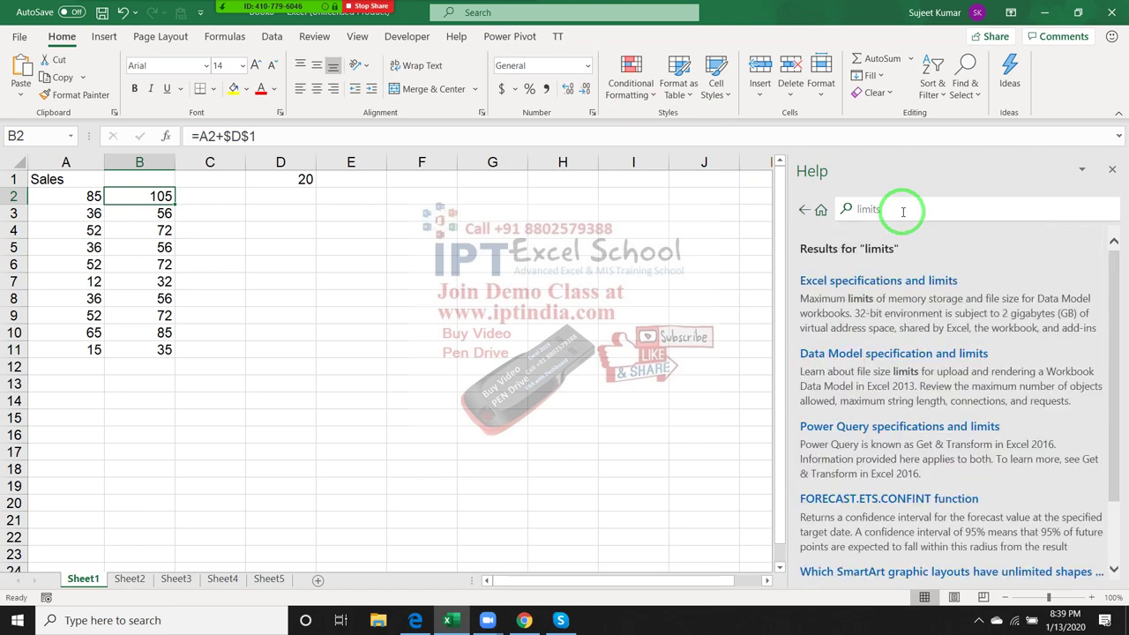
{"action": "left_click", "coordinate": [925, 283]}
{"action": "scroll", "coordinate": [924, 290], "scroll_direction": "down", "scroll_amount": 1}
{"action": "scroll", "coordinate": [927, 294], "scroll_direction": "down", "scroll_amount": 1}
{"action": "scroll", "coordinate": [944, 361], "scroll_direction": "down", "scroll_amount": 2}
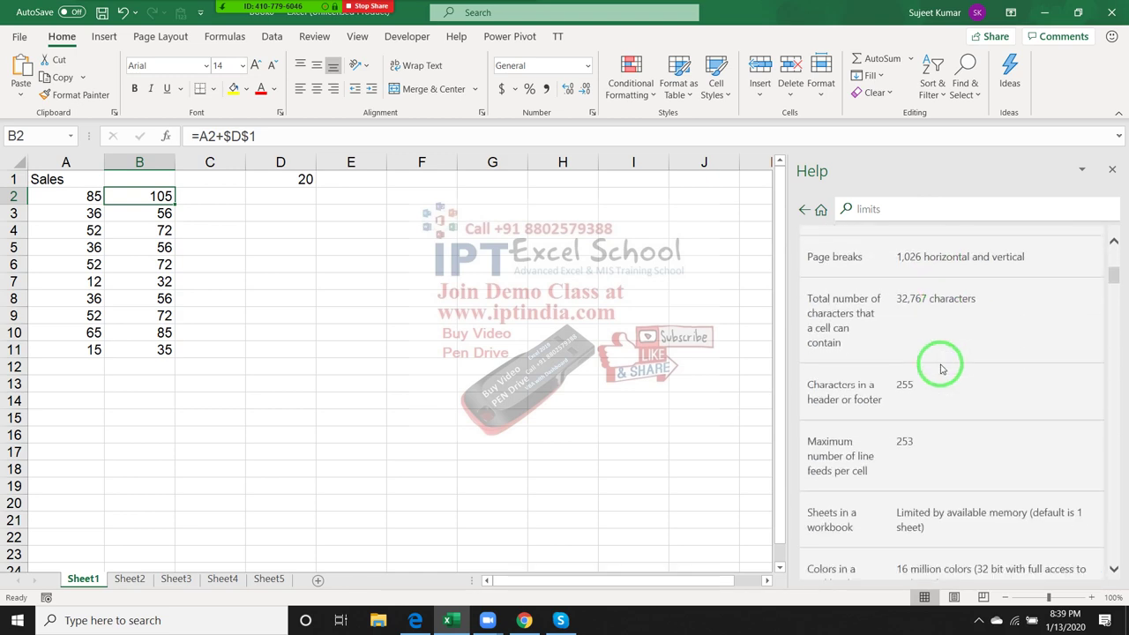
{"action": "scroll", "coordinate": [940, 365], "scroll_direction": "down", "scroll_amount": 2}
{"action": "scroll", "coordinate": [942, 368], "scroll_direction": "down", "scroll_amount": 5}
{"action": "scroll", "coordinate": [940, 370], "scroll_direction": "down", "scroll_amount": 2}
{"action": "scroll", "coordinate": [938, 361], "scroll_direction": "up", "scroll_amount": 7}
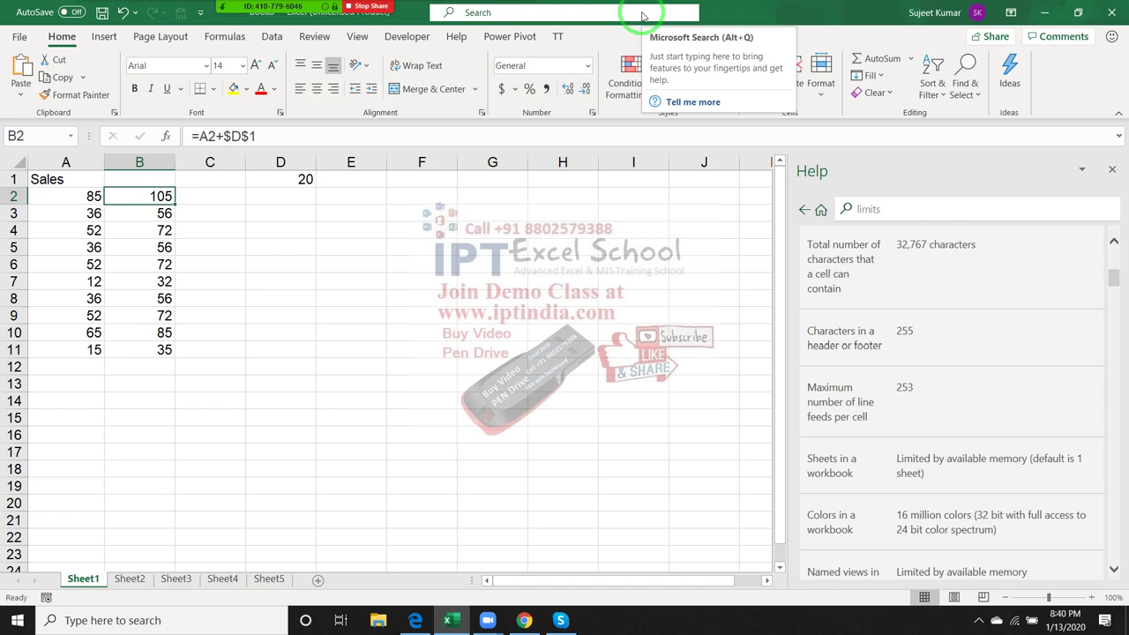
Step: Search Excel Help for 'shortcut', correcting the misspelled 'sortcut'
{"action": "double_click", "coordinate": [869, 210]}
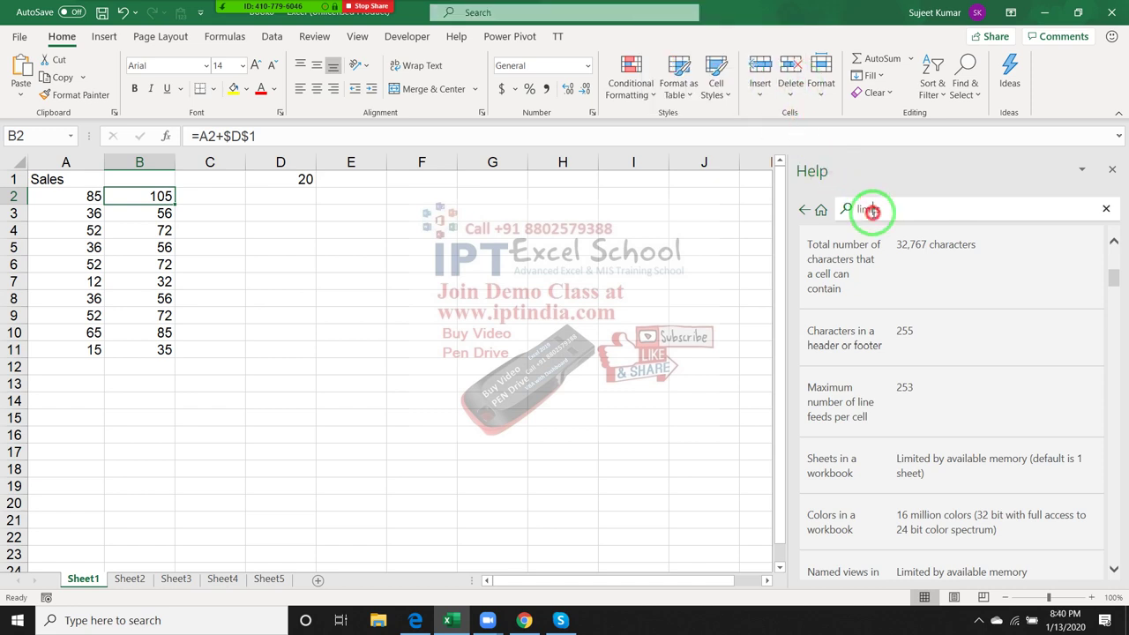
{"action": "type", "text": "sort"}
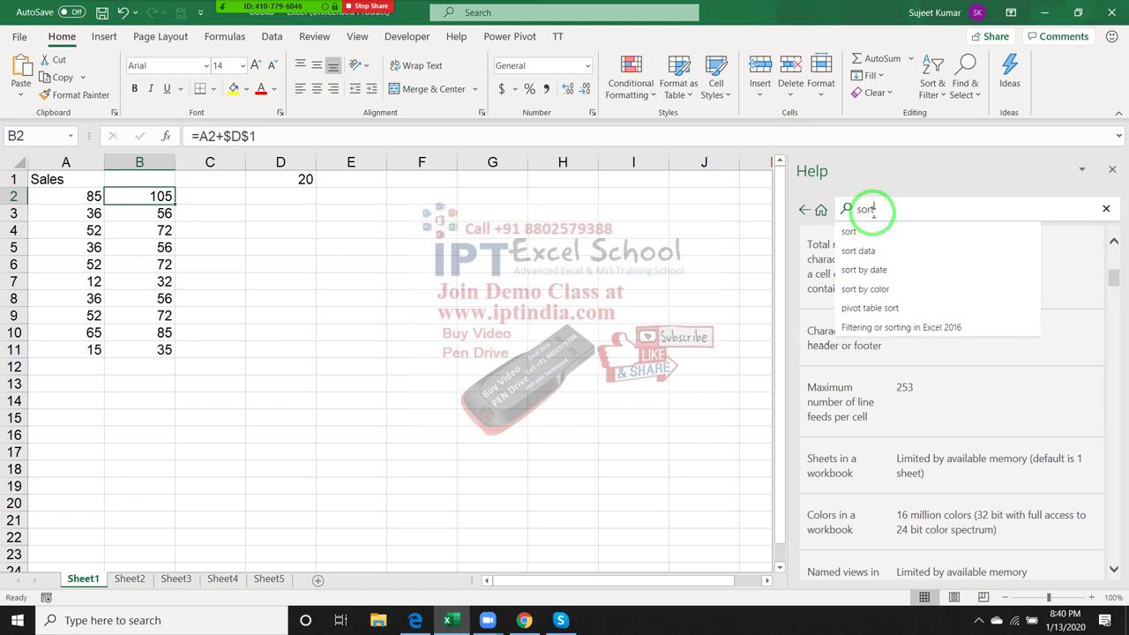
{"action": "type", "text": "cut"}
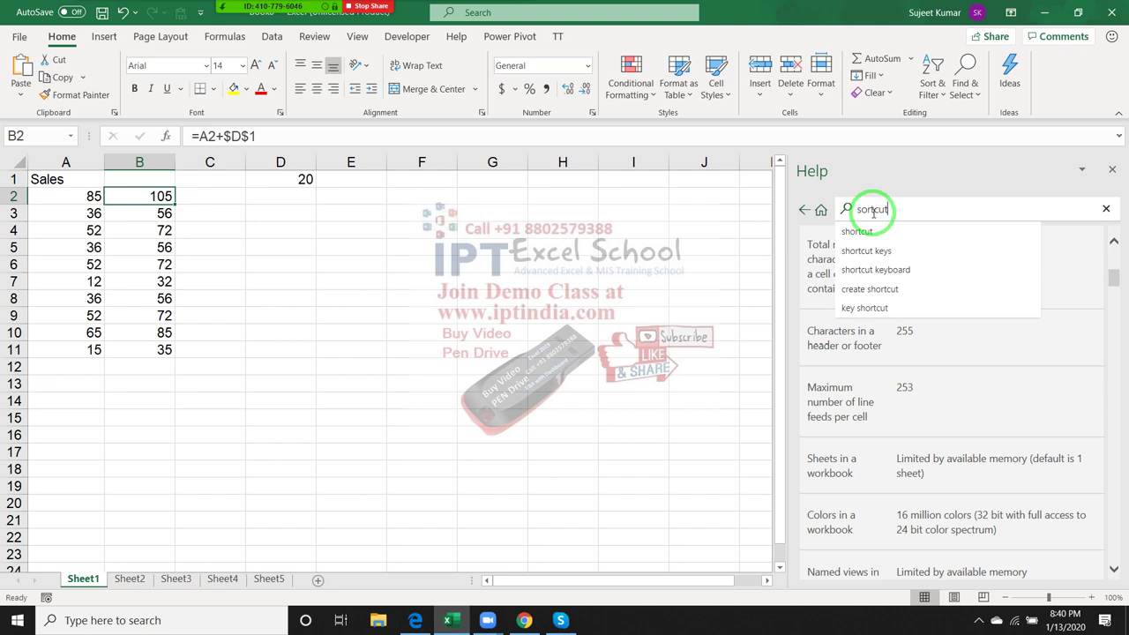
{"action": "key", "text": "Left"}
{"action": "key", "text": "Left"}
{"action": "key", "text": "Left"}
{"action": "type", "text": "h"}
{"action": "key", "text": "Return"}
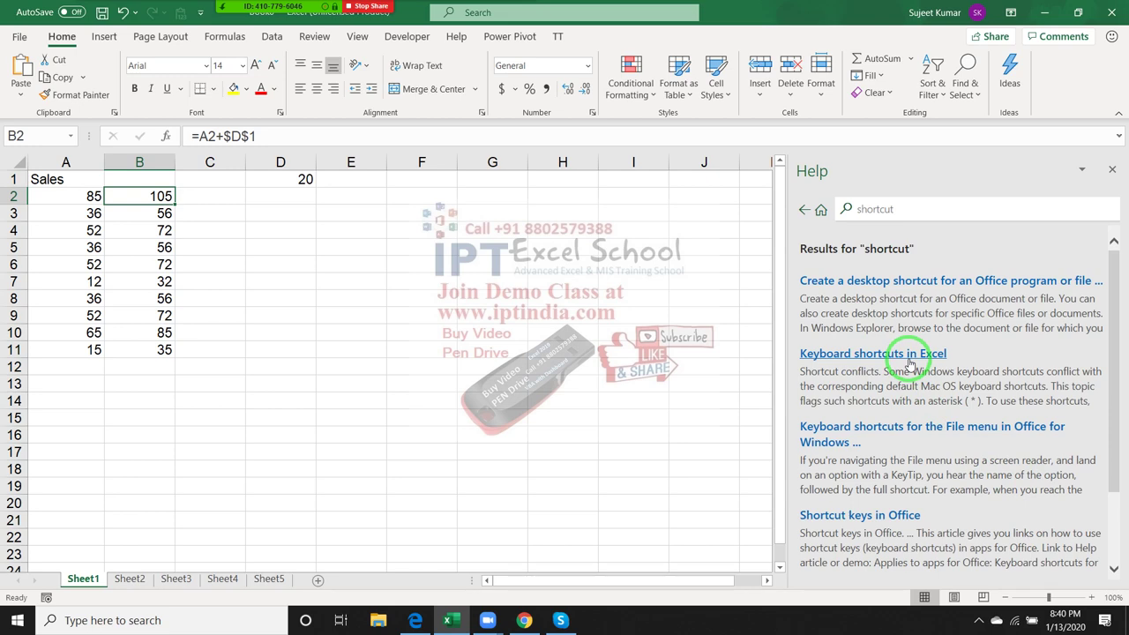
Step: Open the 'Keyboard shortcuts in Excel' article and scroll down through its shortcut lists
{"action": "left_click", "coordinate": [909, 363]}
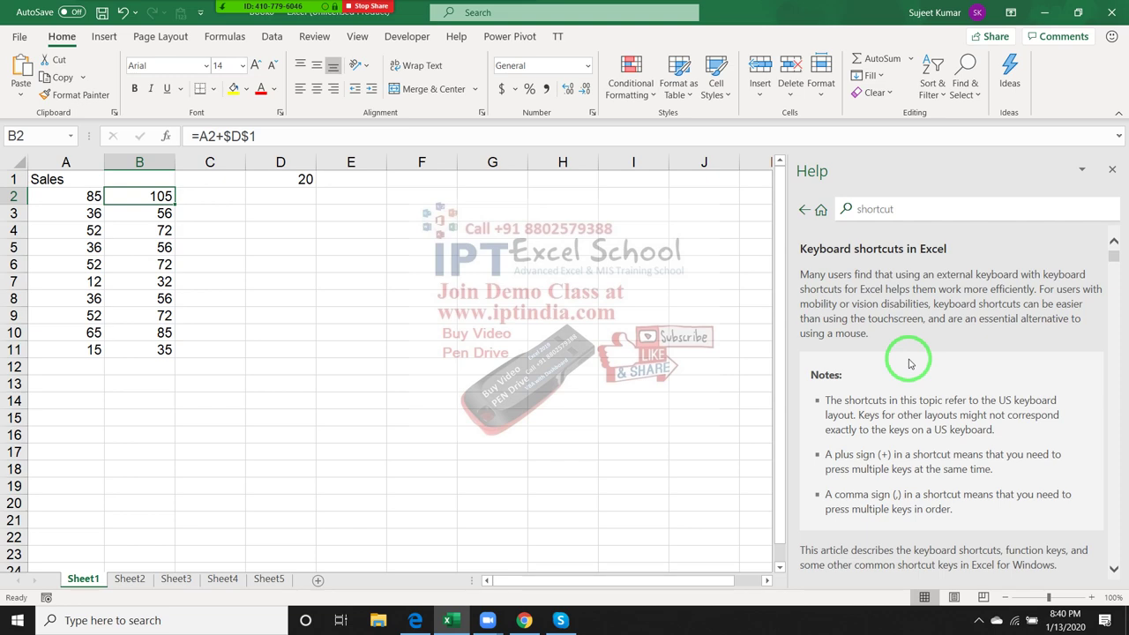
{"action": "scroll", "coordinate": [958, 357], "scroll_direction": "down", "scroll_amount": 3}
{"action": "scroll", "coordinate": [958, 358], "scroll_direction": "down", "scroll_amount": 2}
{"action": "scroll", "coordinate": [959, 362], "scroll_direction": "down", "scroll_amount": 4}
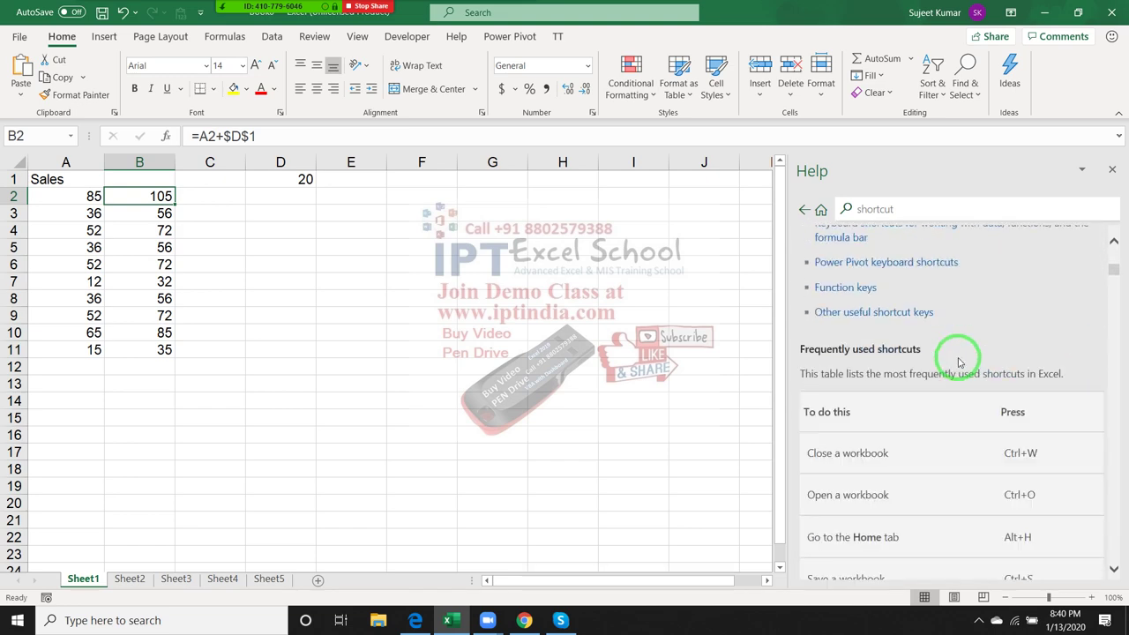
{"action": "scroll", "coordinate": [959, 362], "scroll_direction": "down", "scroll_amount": 3}
{"action": "scroll", "coordinate": [960, 362], "scroll_direction": "down", "scroll_amount": 2}
{"action": "scroll", "coordinate": [960, 361], "scroll_direction": "down", "scroll_amount": 3}
{"action": "scroll", "coordinate": [962, 360], "scroll_direction": "down", "scroll_amount": 3}
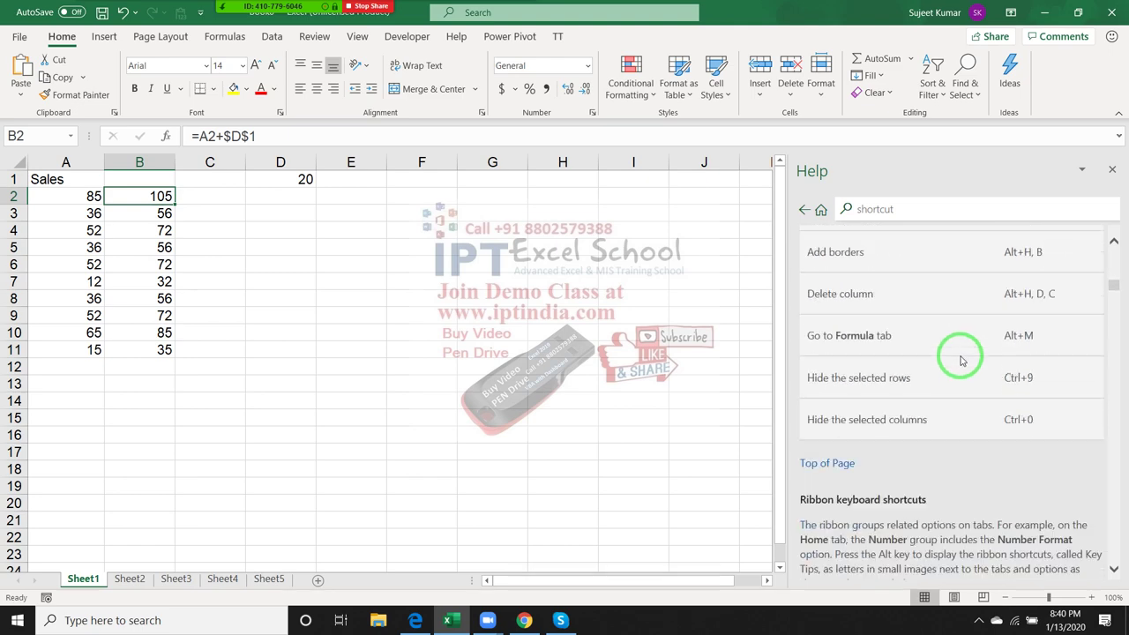
{"action": "scroll", "coordinate": [961, 360], "scroll_direction": "down", "scroll_amount": 4}
{"action": "scroll", "coordinate": [962, 360], "scroll_direction": "down", "scroll_amount": 4}
{"action": "scroll", "coordinate": [962, 360], "scroll_direction": "down", "scroll_amount": 3}
{"action": "scroll", "coordinate": [962, 360], "scroll_direction": "down", "scroll_amount": 3}
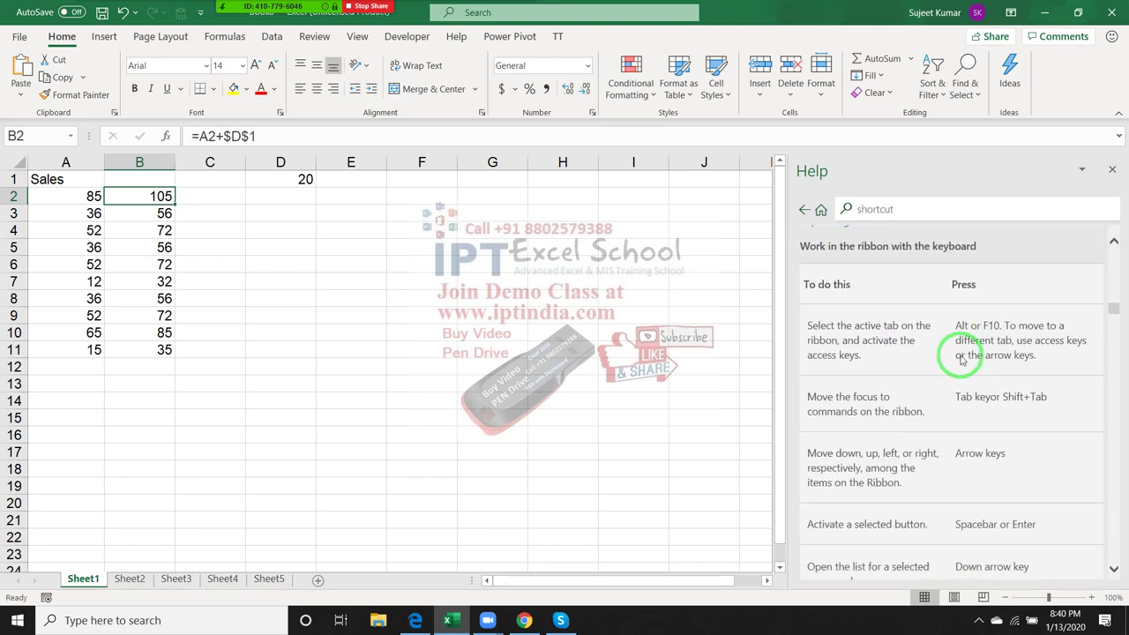
{"action": "scroll", "coordinate": [962, 360], "scroll_direction": "down", "scroll_amount": 4}
{"action": "scroll", "coordinate": [962, 357], "scroll_direction": "down", "scroll_amount": 3}
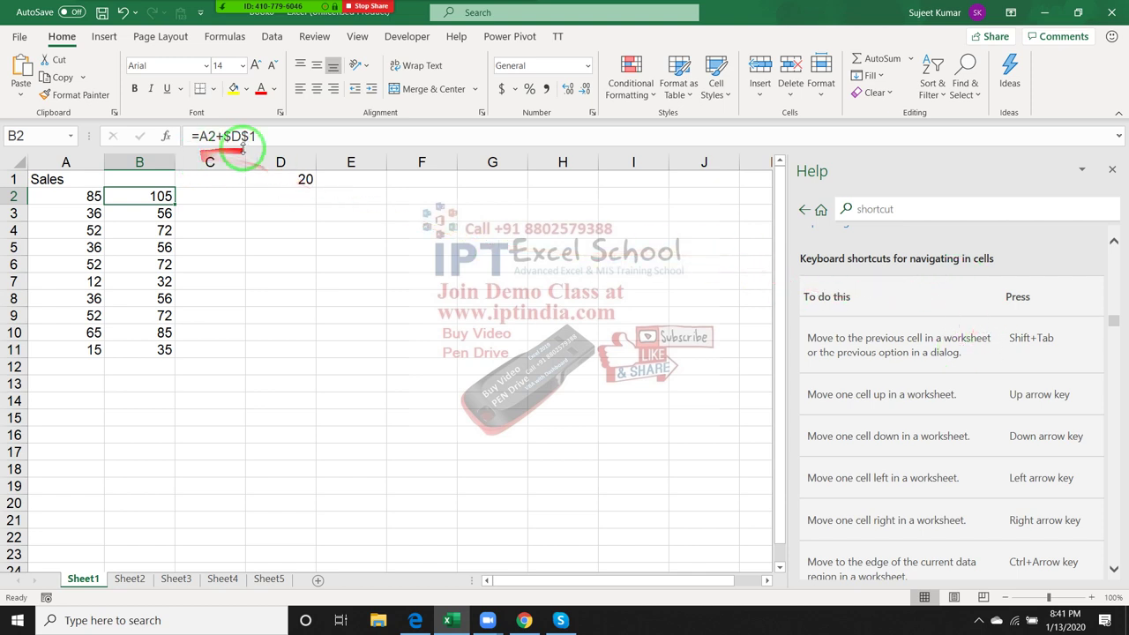
Step: Close the Help pane and step down column B to check formulas like =A7+D$1
{"action": "left_click", "coordinate": [1112, 170]}
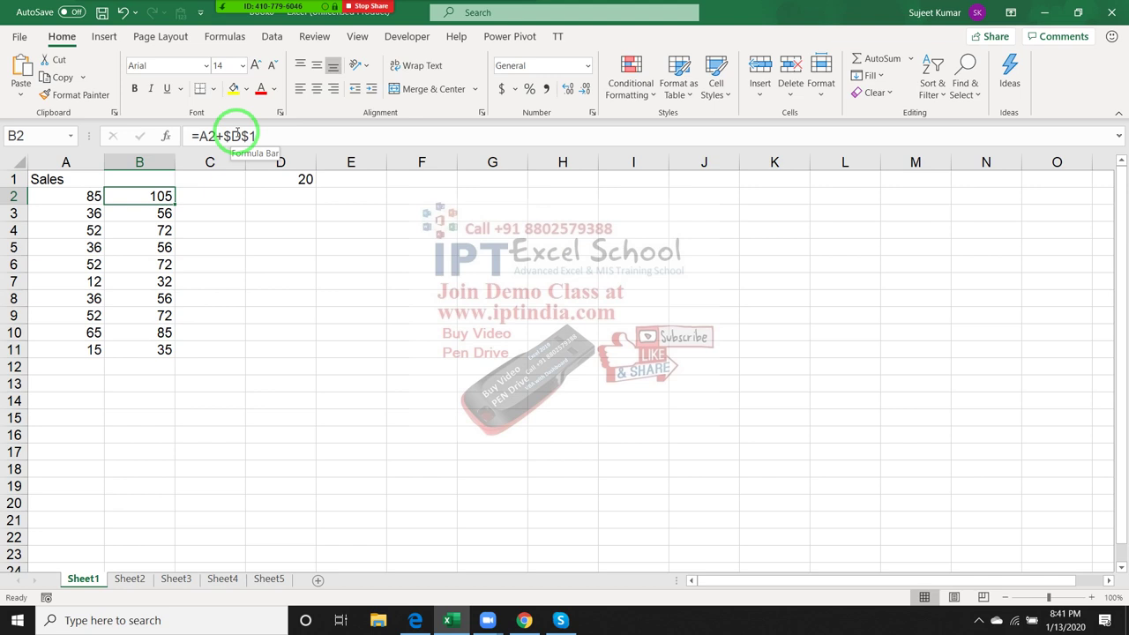
{"action": "key", "text": "Down"}
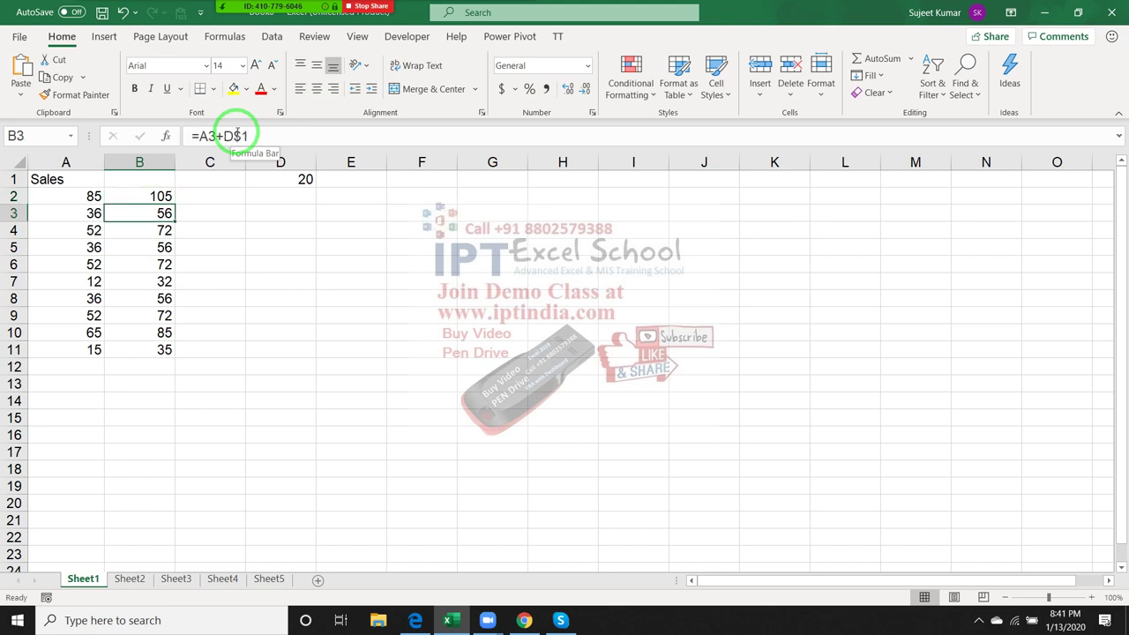
{"action": "key", "text": "Down"}
{"action": "key", "text": "Down"}
{"action": "key", "text": "Down"}
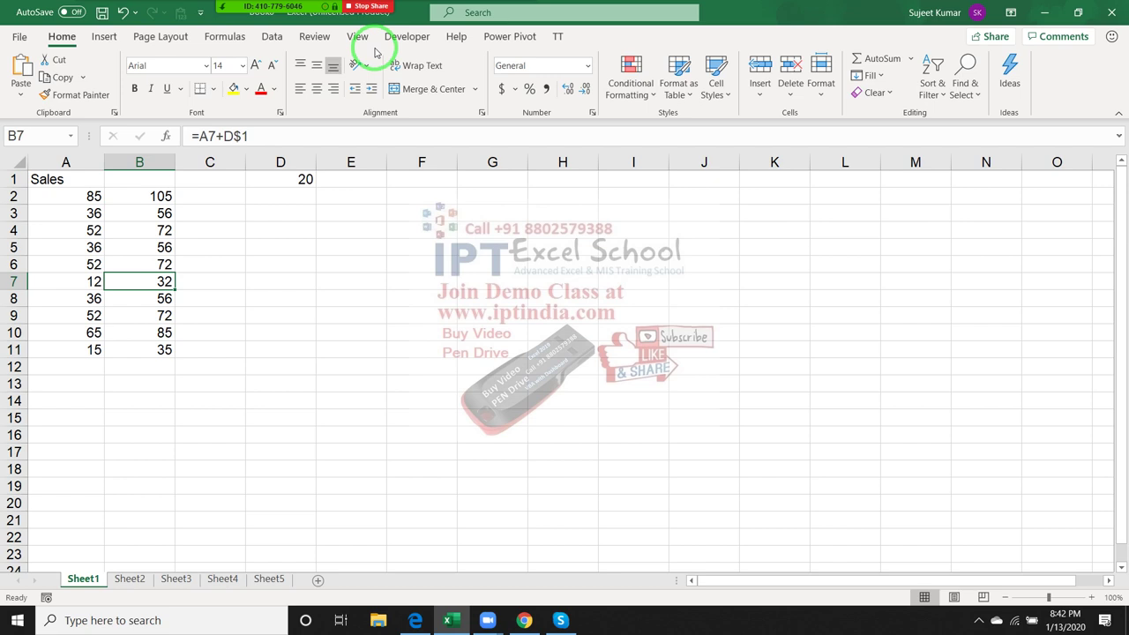
Step: End the Zoom meeting so its recording converts, then minimize Excel to the desktop
{"action": "mouse_move", "coordinate": [370, 7]}
{"action": "left_click", "coordinate": [518, 15]}
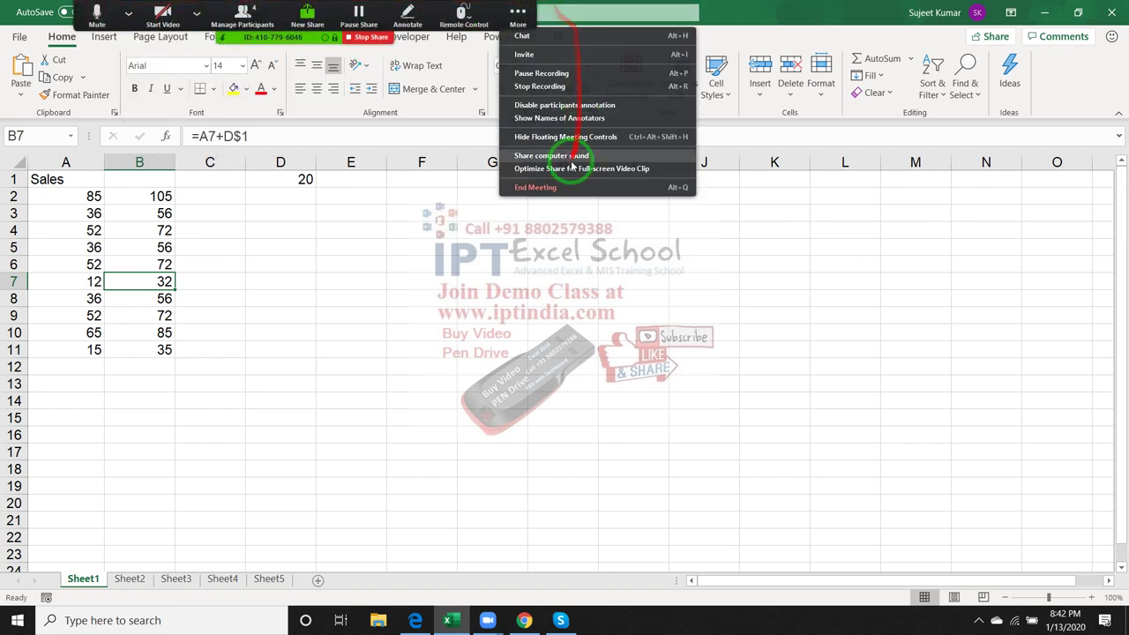
{"action": "left_click", "coordinate": [571, 195]}
{"action": "left_click", "coordinate": [578, 357]}
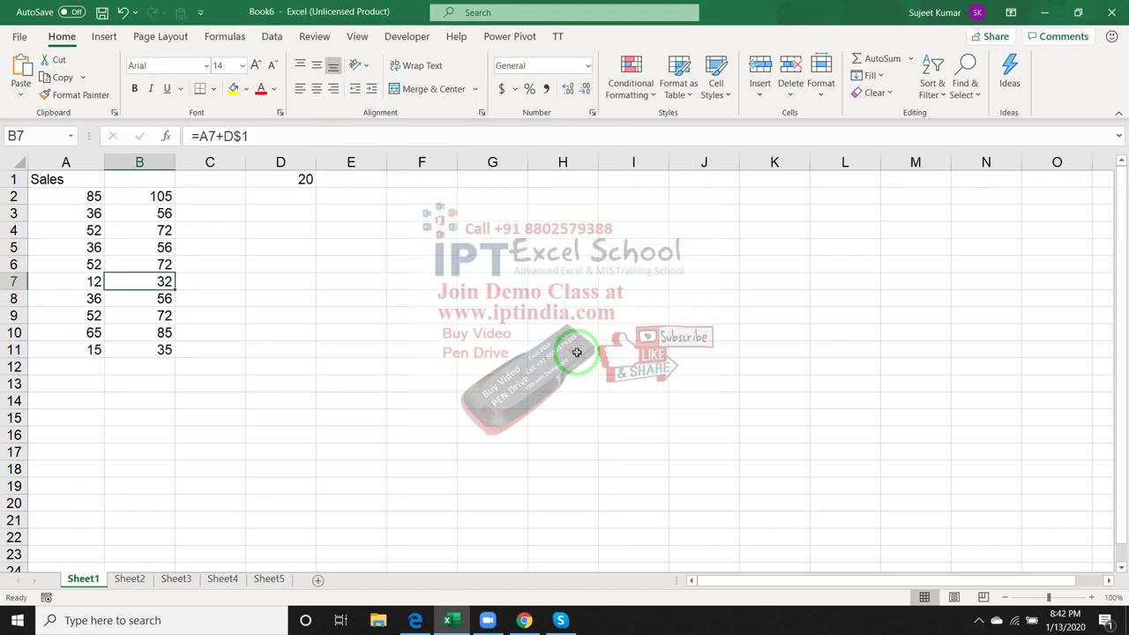
{"action": "left_click", "coordinate": [1046, 18]}
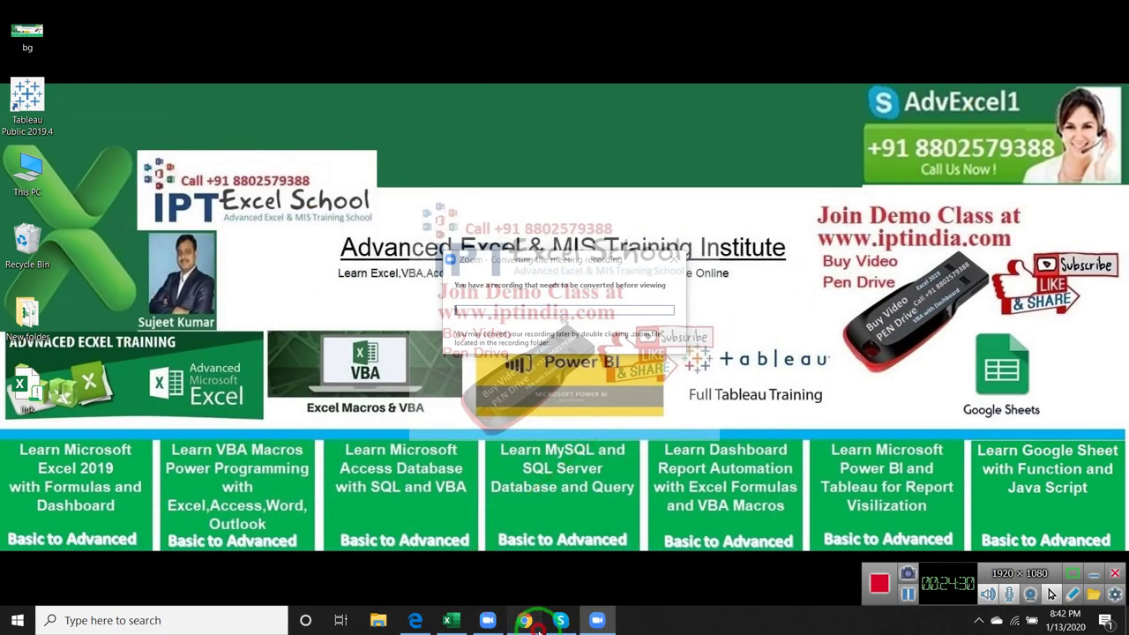
Step: Bring Chrome forward and switch to the Demo_Rq Google Sheets tab
{"action": "left_click", "coordinate": [529, 622]}
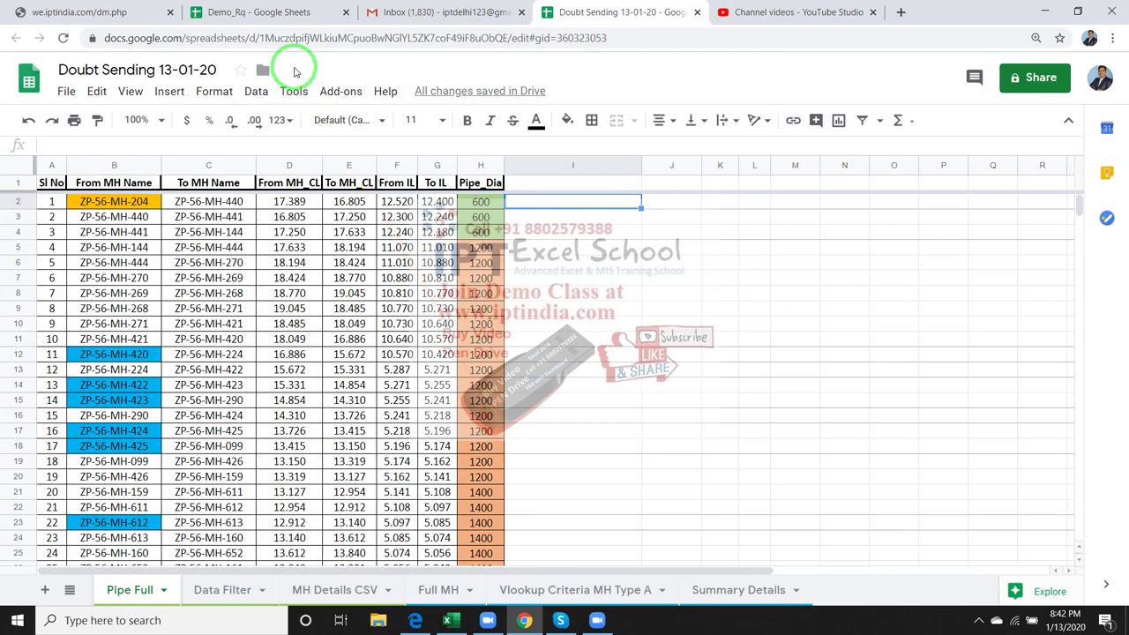
{"action": "left_click", "coordinate": [294, 12]}
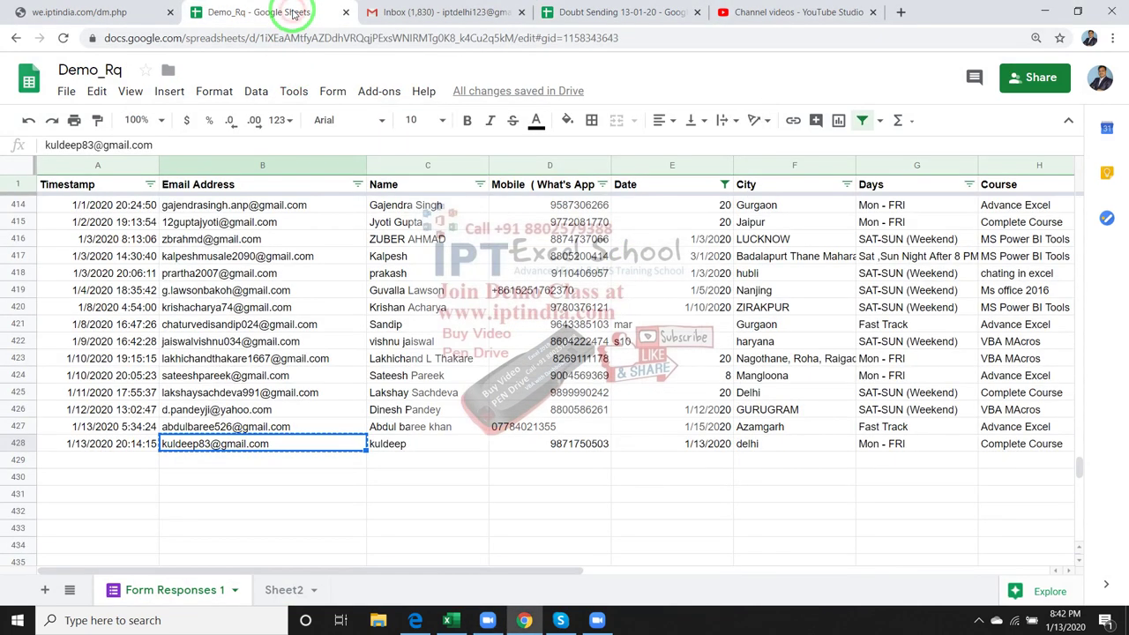
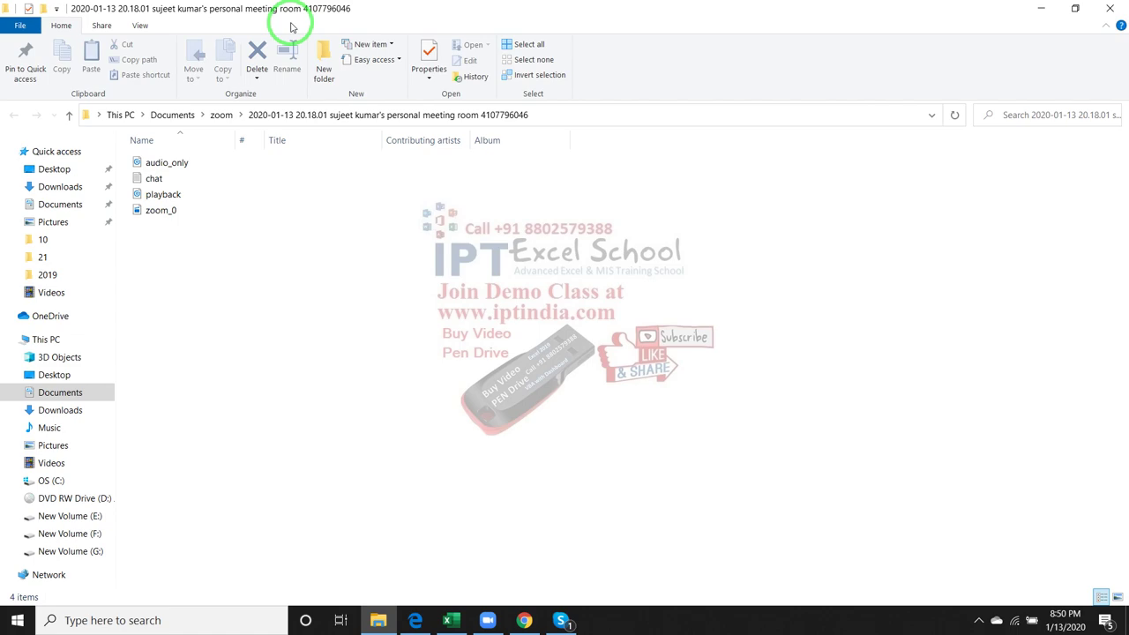
Step: Close the Zoom recording folder window, returning to Demo_Rq, and expand the taskbar's hidden icons
{"action": "left_click", "coordinate": [1110, 8]}
{"action": "left_click", "coordinate": [977, 620]}
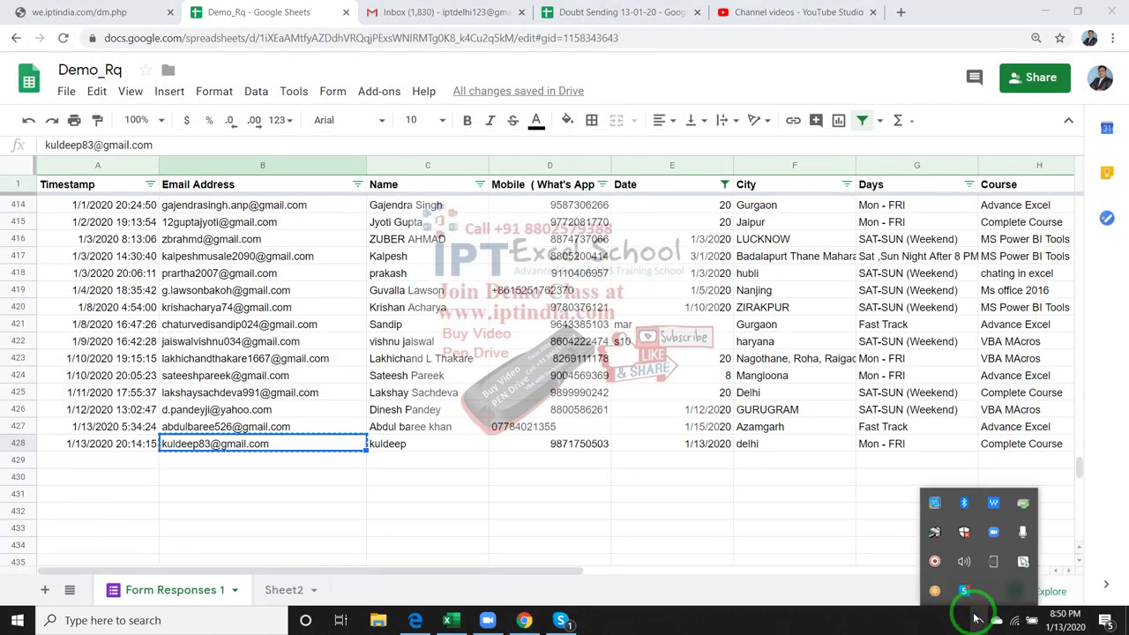